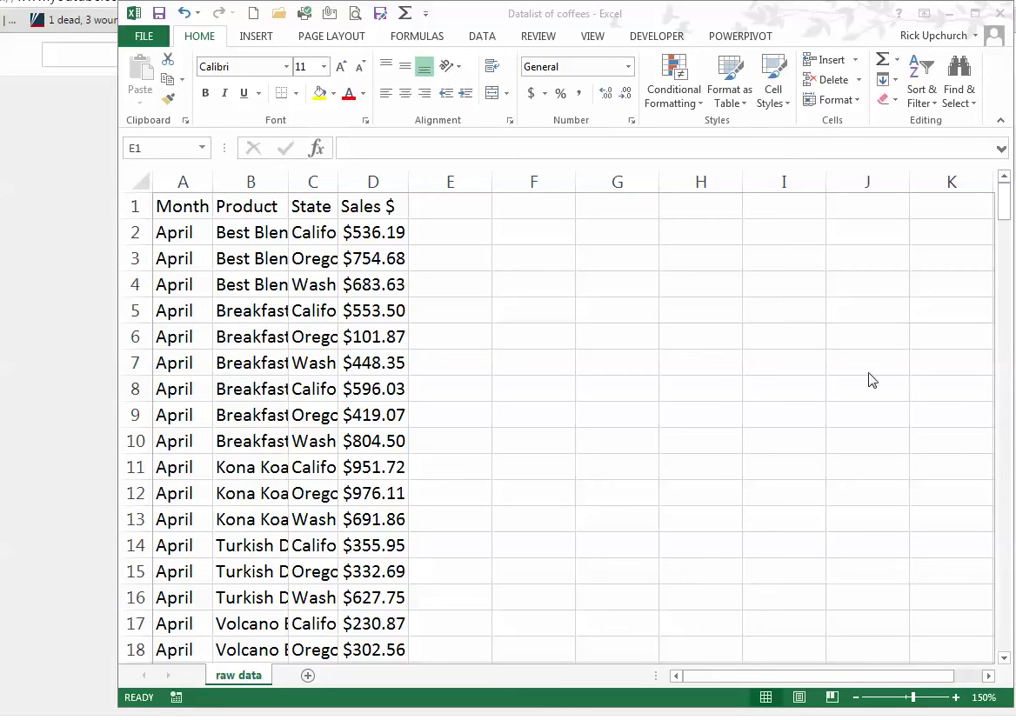
{"action": "key", "text": "ctrl+space"}
{"action": "key", "text": "shift+Right"}
{"action": "key", "text": "shift+Right"}
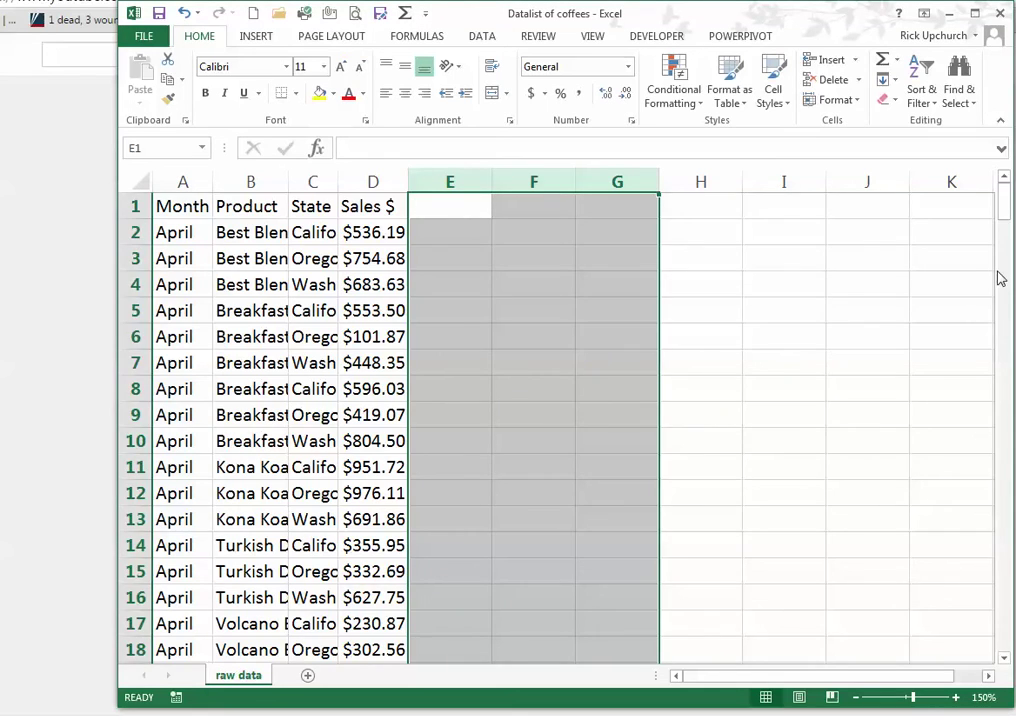
{"action": "mouse_move", "coordinate": [1004, 200]}
{"action": "left_mouse_down"}
{"action": "mouse_move", "coordinate": [993, 641]}
{"action": "mouse_move", "coordinate": [1005, 595]}
{"action": "mouse_move", "coordinate": [1000, 198]}
{"action": "mouse_move", "coordinate": [997, 207]}
{"action": "left_mouse_up"}
{"action": "left_click", "coordinate": [519, 396]}
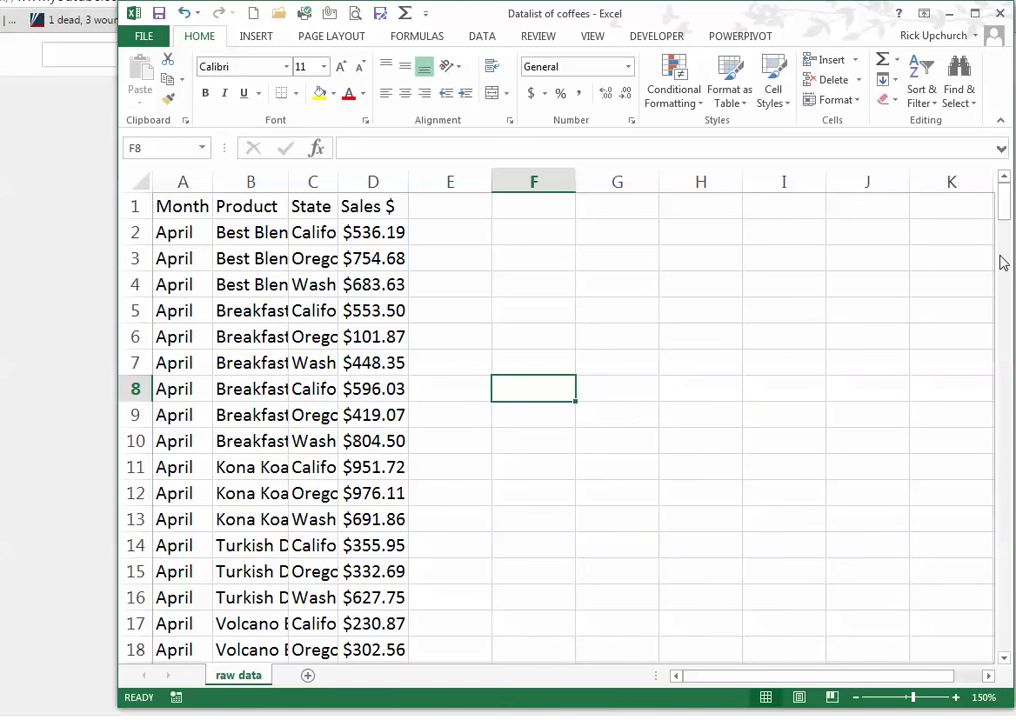
{"action": "mouse_move", "coordinate": [1005, 210]}
{"action": "left_mouse_down"}
{"action": "mouse_move", "coordinate": [1003, 262]}
{"action": "mouse_move", "coordinate": [1005, 190]}
{"action": "left_mouse_up"}
AutoFit the widths of columns A through D to their contents.
{"action": "double_click", "coordinate": [213, 181]}
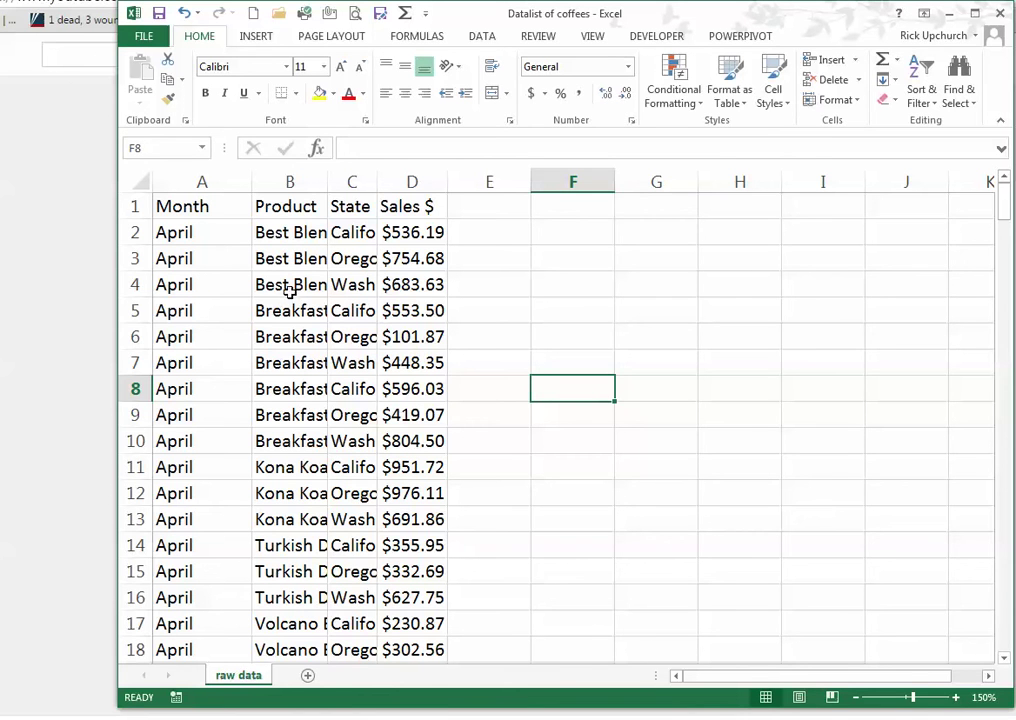
{"action": "left_click", "coordinate": [184, 13]}
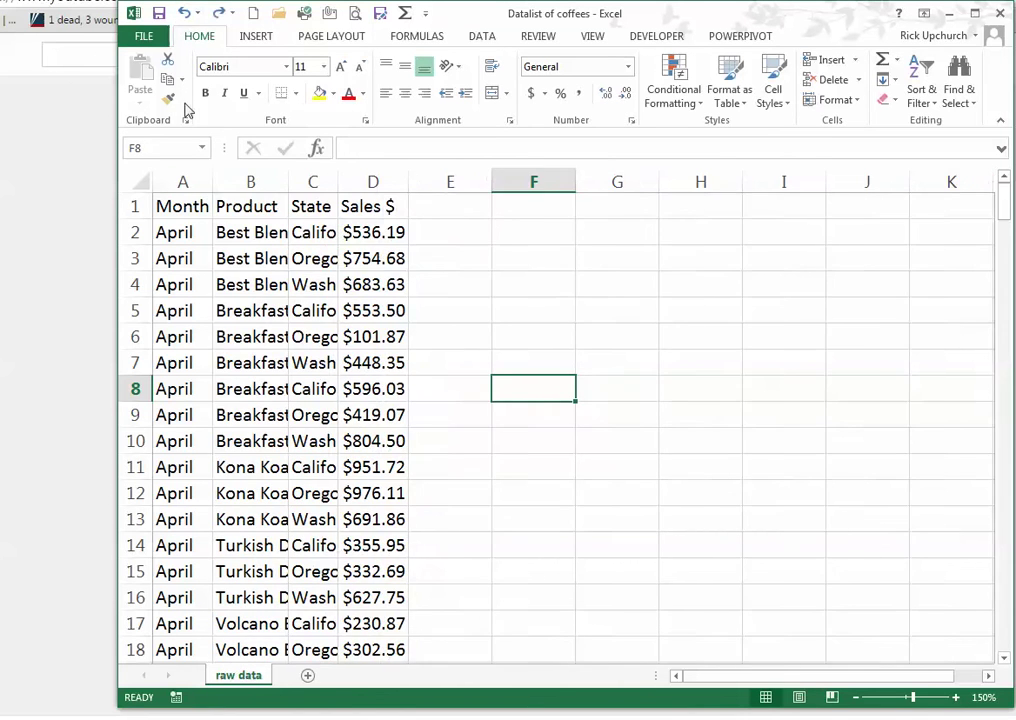
{"action": "left_click_drag", "start_coordinate": [195, 181], "coordinate": [373, 181]}
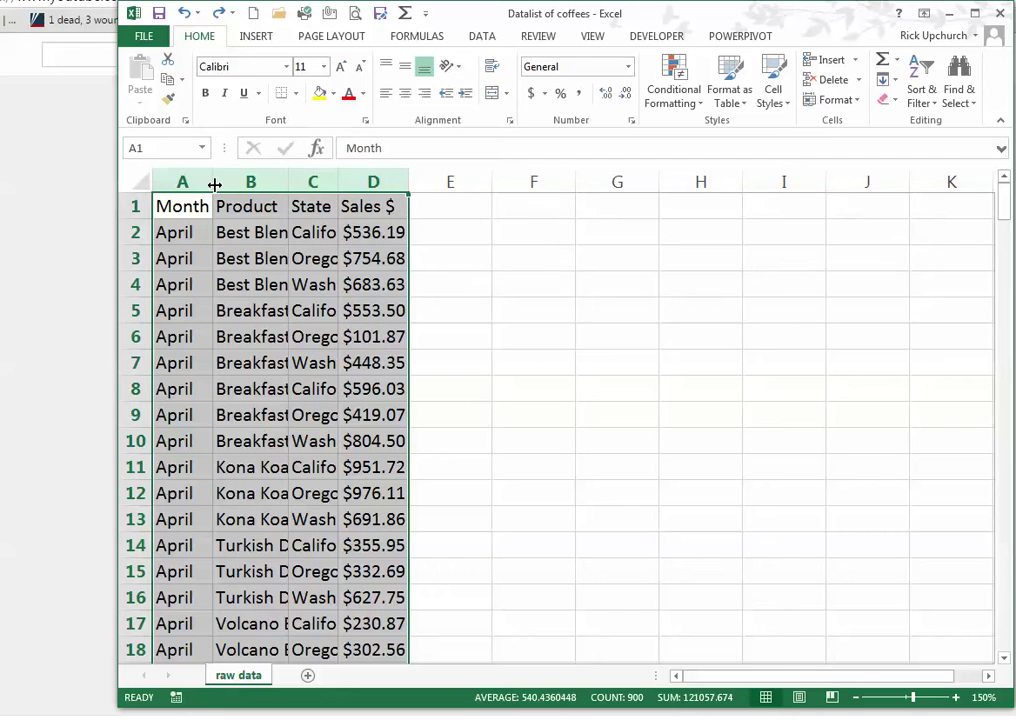
{"action": "double_click", "coordinate": [341, 182]}
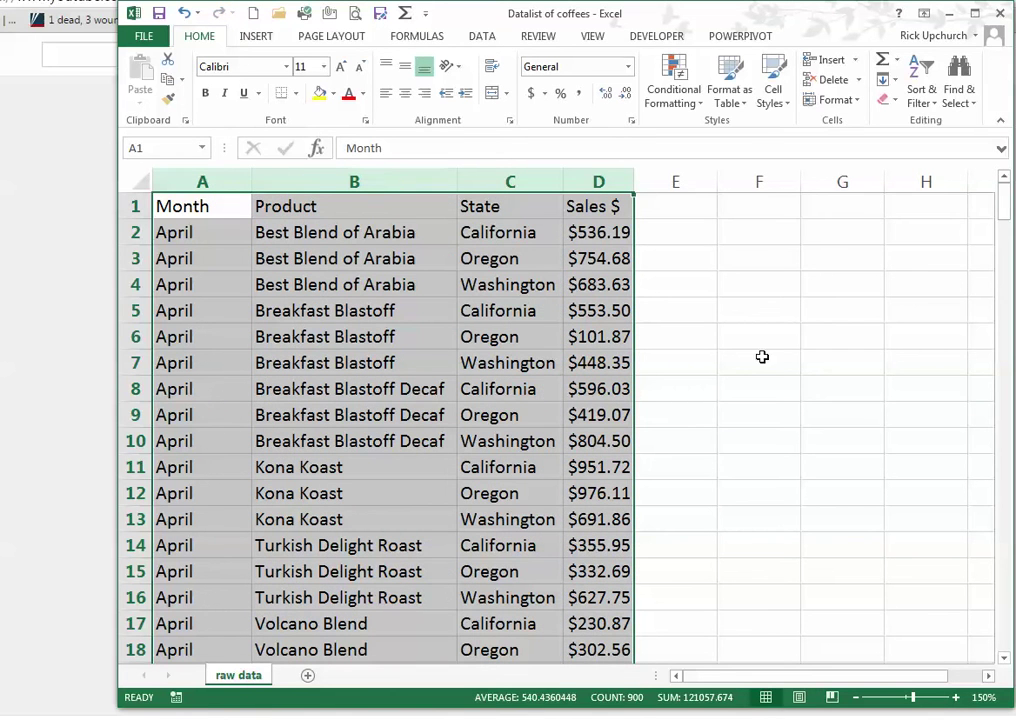
{"action": "left_click", "coordinate": [737, 436]}
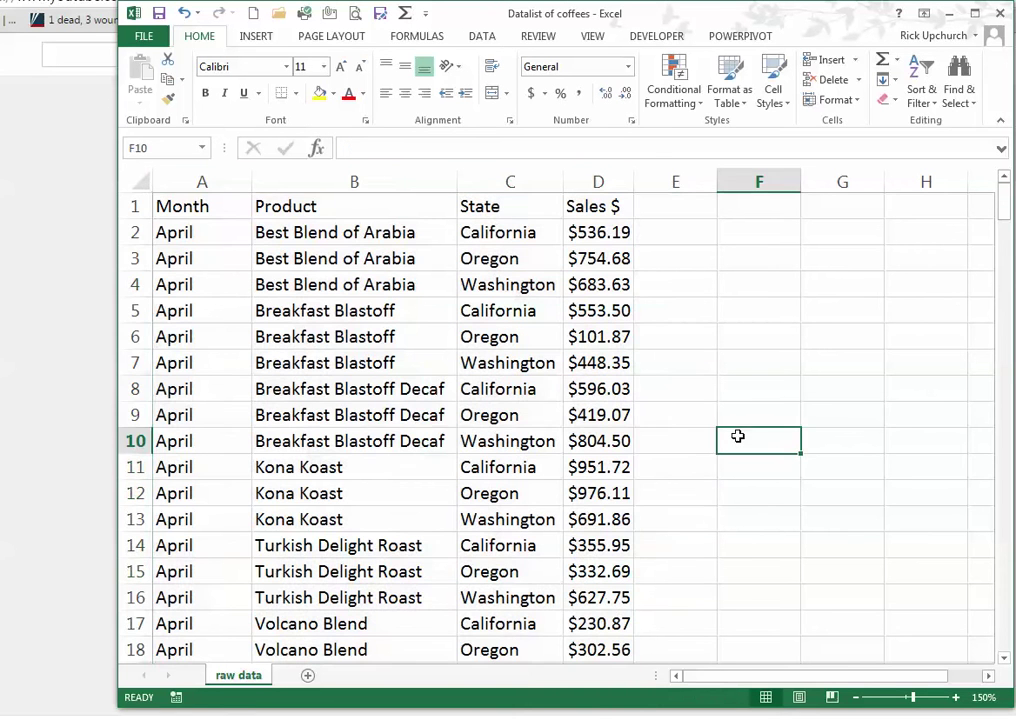
{"action": "left_click", "coordinate": [418, 438]}
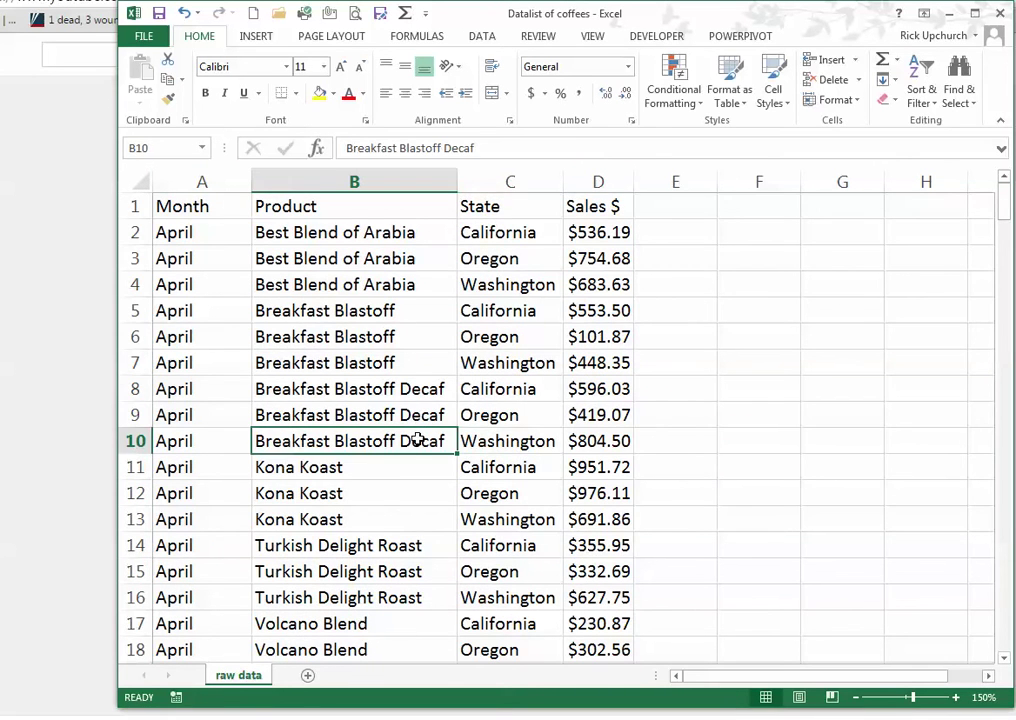
{"action": "left_click", "coordinate": [424, 390]}
{"action": "left_click", "coordinate": [510, 440]}
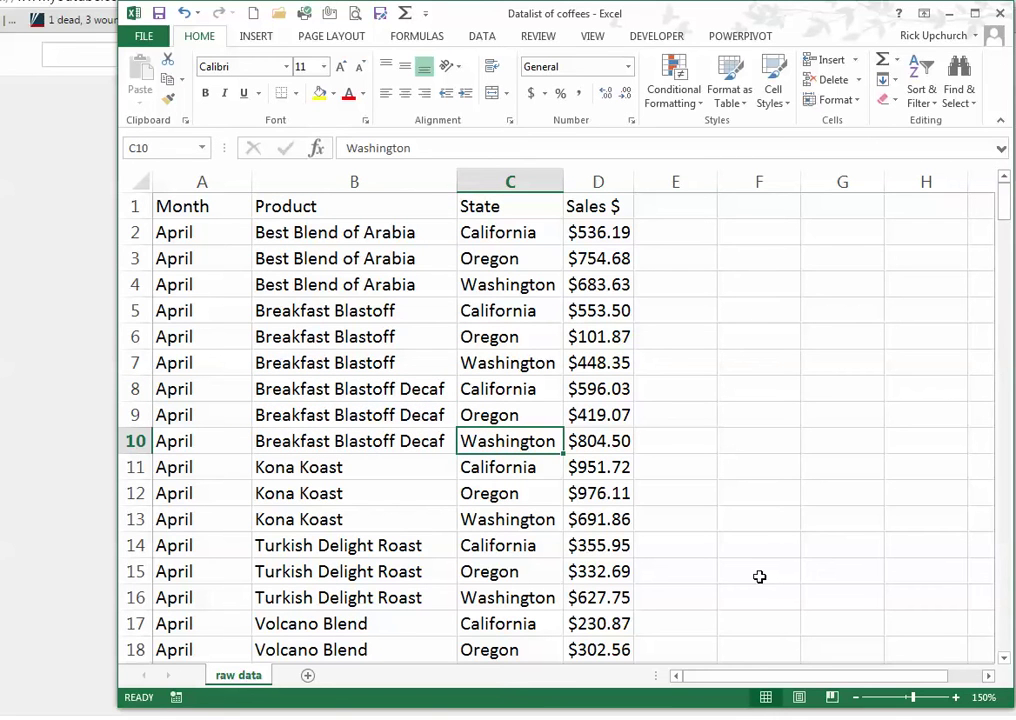
{"action": "left_click", "coordinate": [779, 490]}
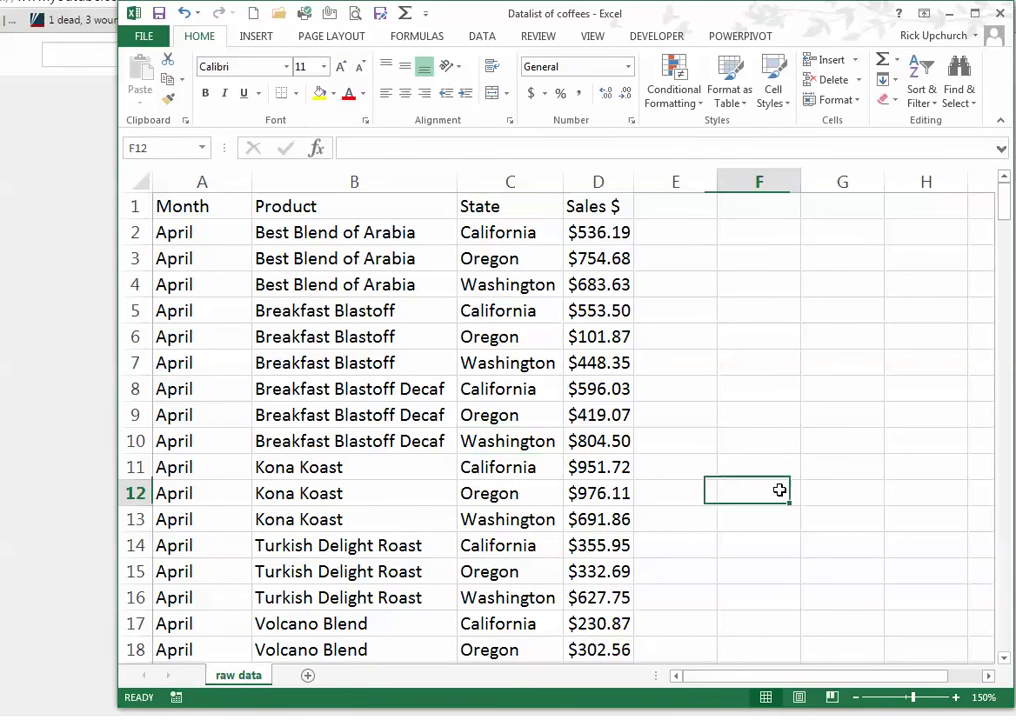
Turn on filtering for the whole raw data sheet.
{"action": "left_click", "coordinate": [142, 183]}
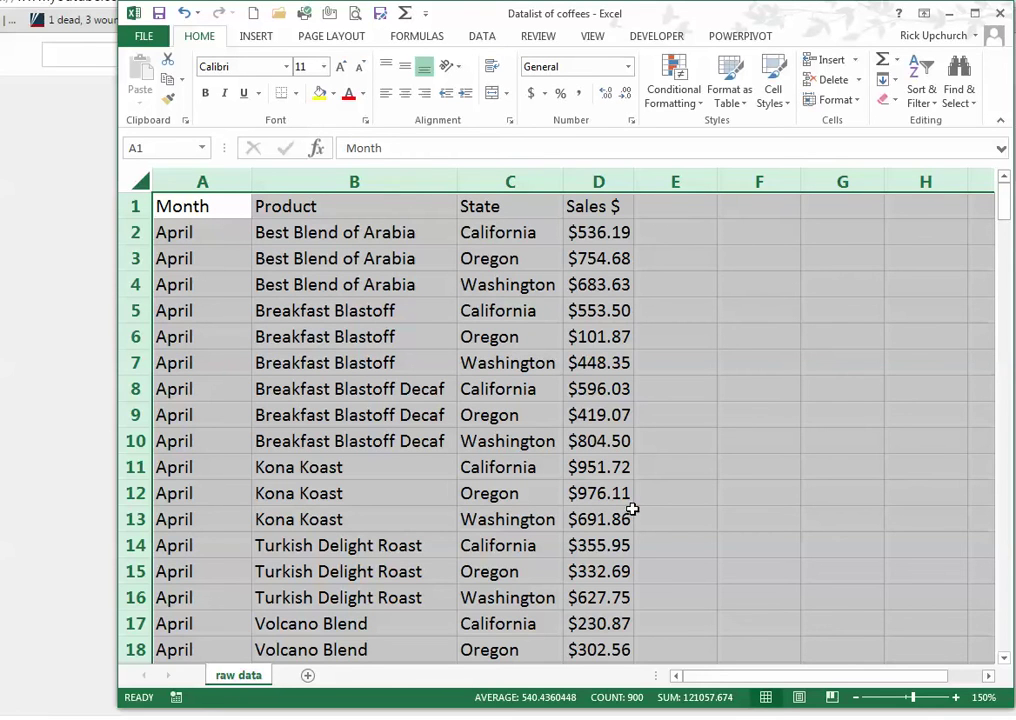
{"action": "left_click", "coordinate": [485, 37]}
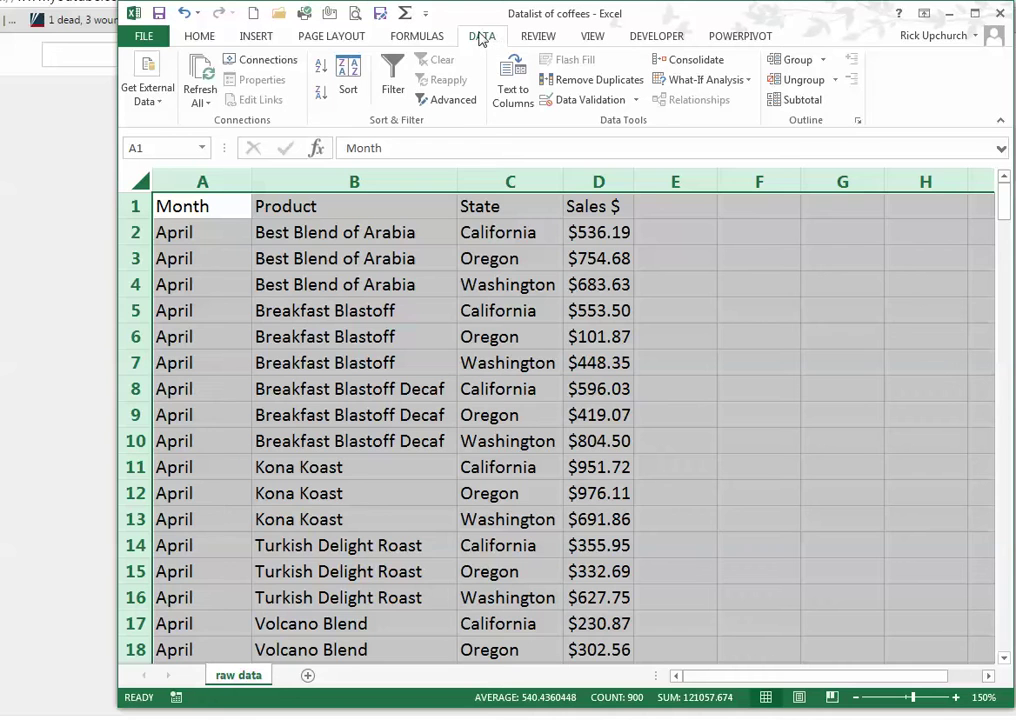
{"action": "left_click", "coordinate": [393, 65]}
{"action": "left_click", "coordinate": [398, 330]}
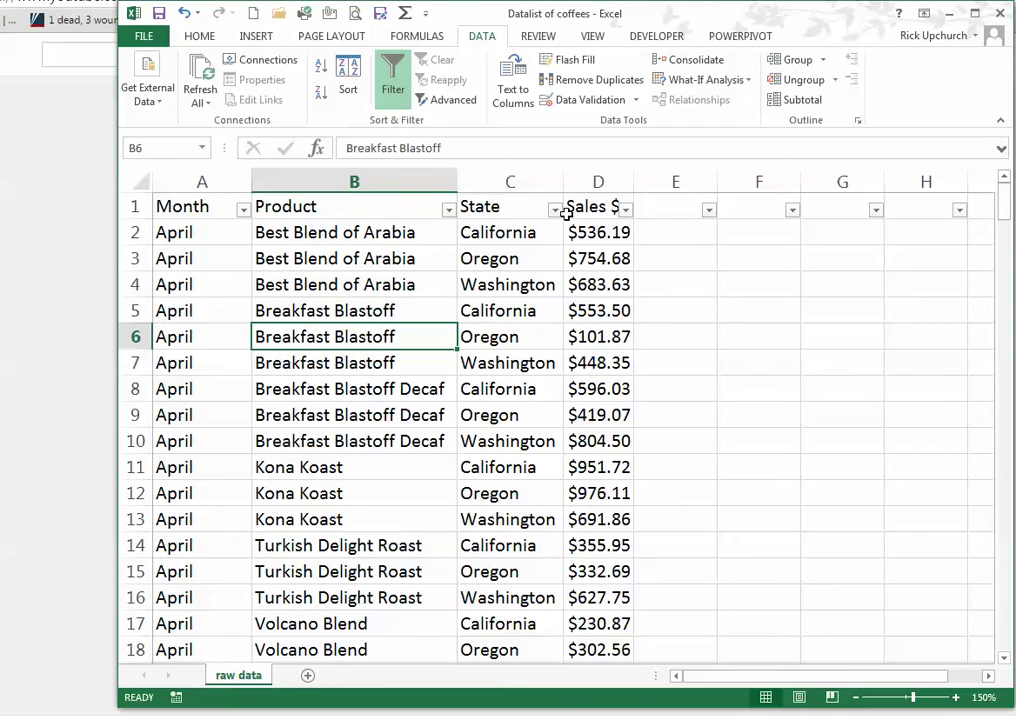
Sort the list by the Month column from Z to A.
{"action": "left_click", "coordinate": [243, 209]}
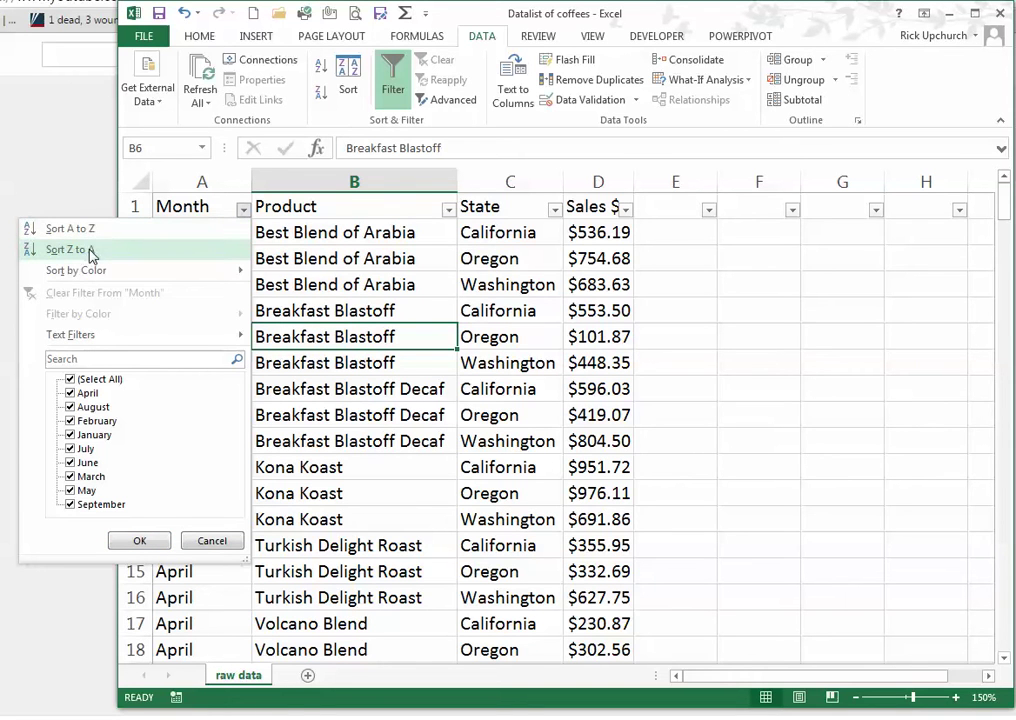
{"action": "mouse_move", "coordinate": [93, 272]}
{"action": "left_click", "coordinate": [80, 252]}
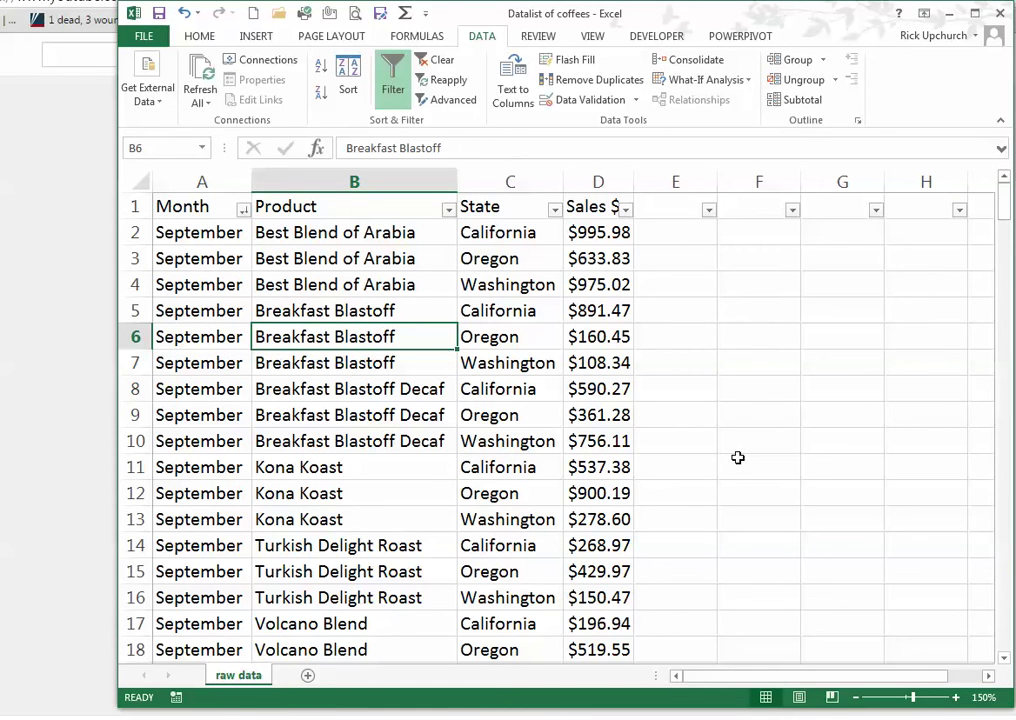
Turn off filtering for the whole sheet.
{"action": "left_click", "coordinate": [140, 181]}
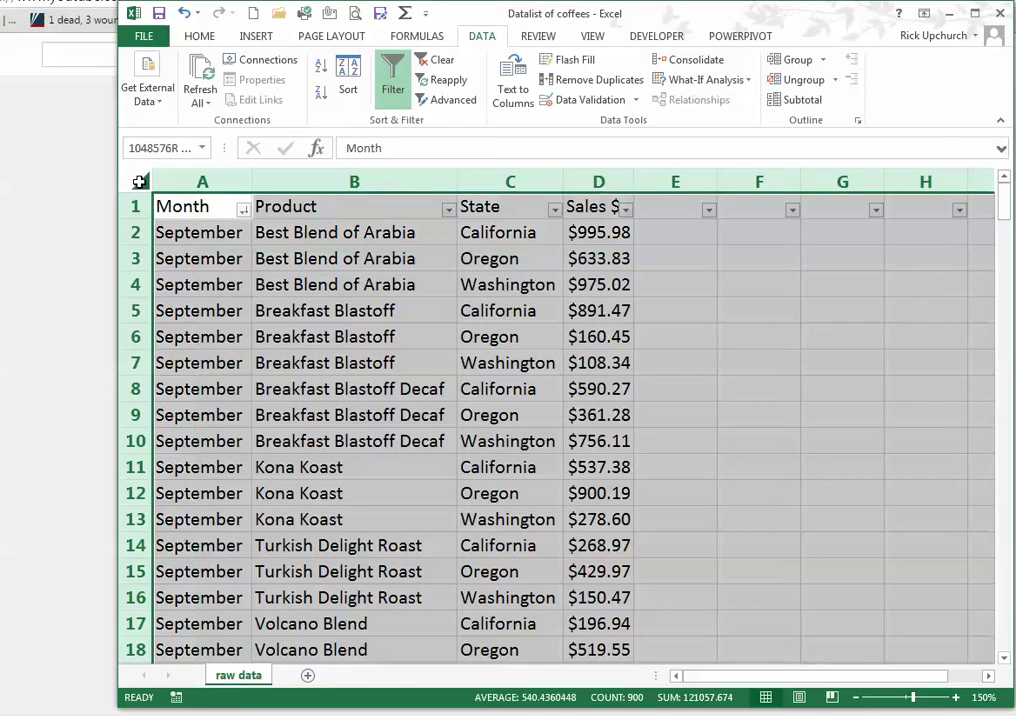
{"action": "left_click", "coordinate": [392, 67]}
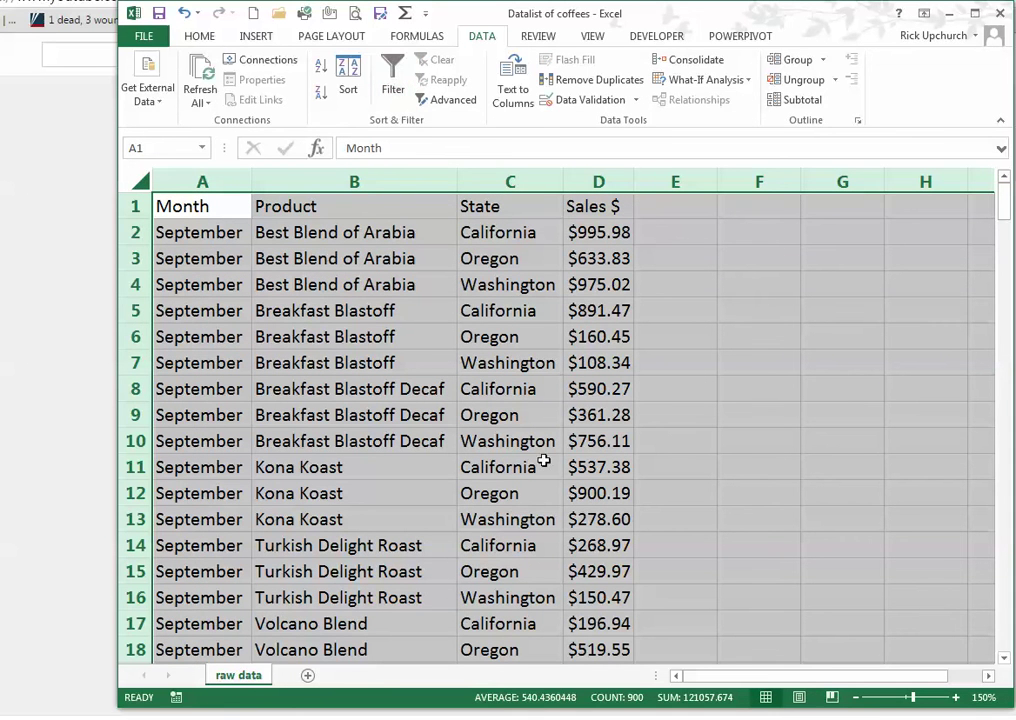
{"action": "left_click", "coordinate": [757, 420]}
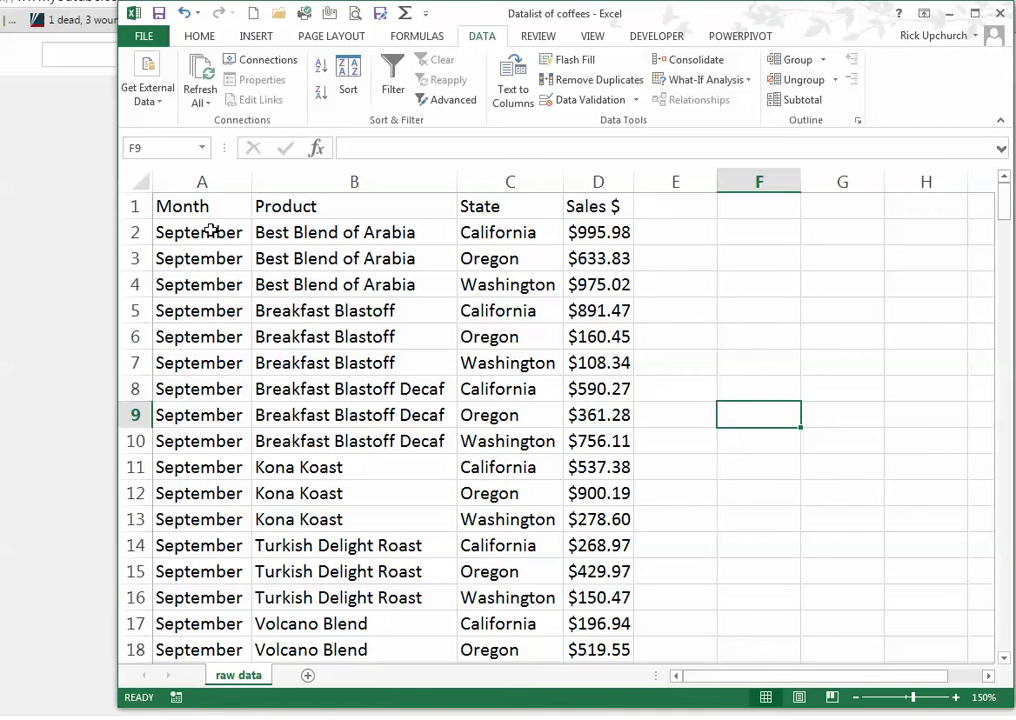
Examine how the September and May rows are grouped in the Month column.
{"action": "left_click_drag", "start_coordinate": [212, 231], "coordinate": [217, 549]}
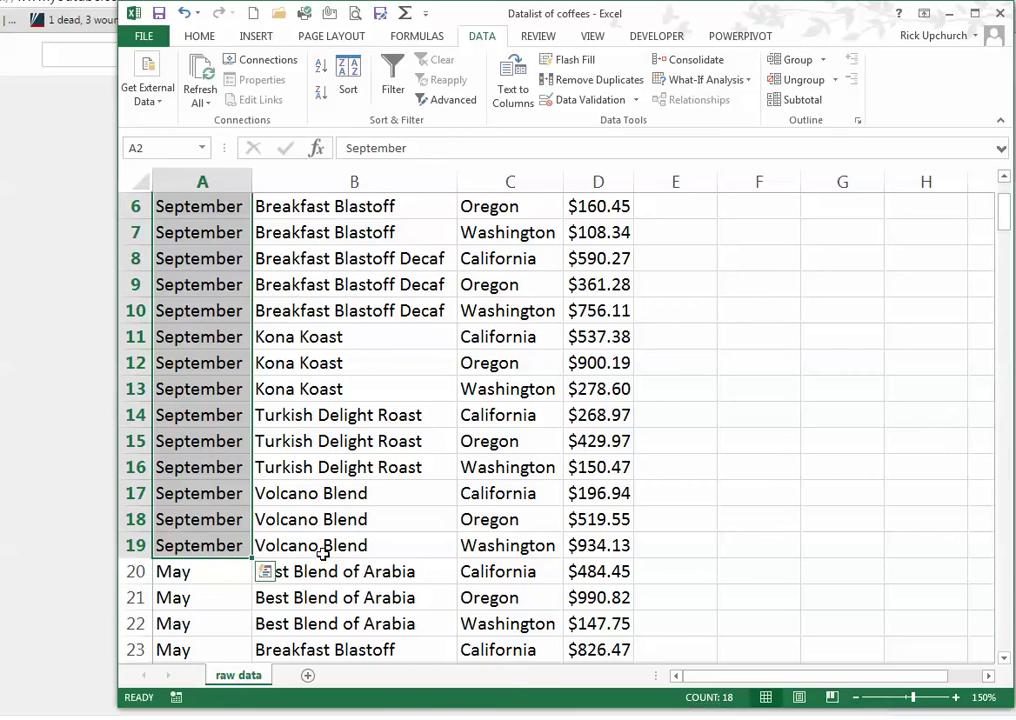
{"action": "left_click", "coordinate": [216, 549]}
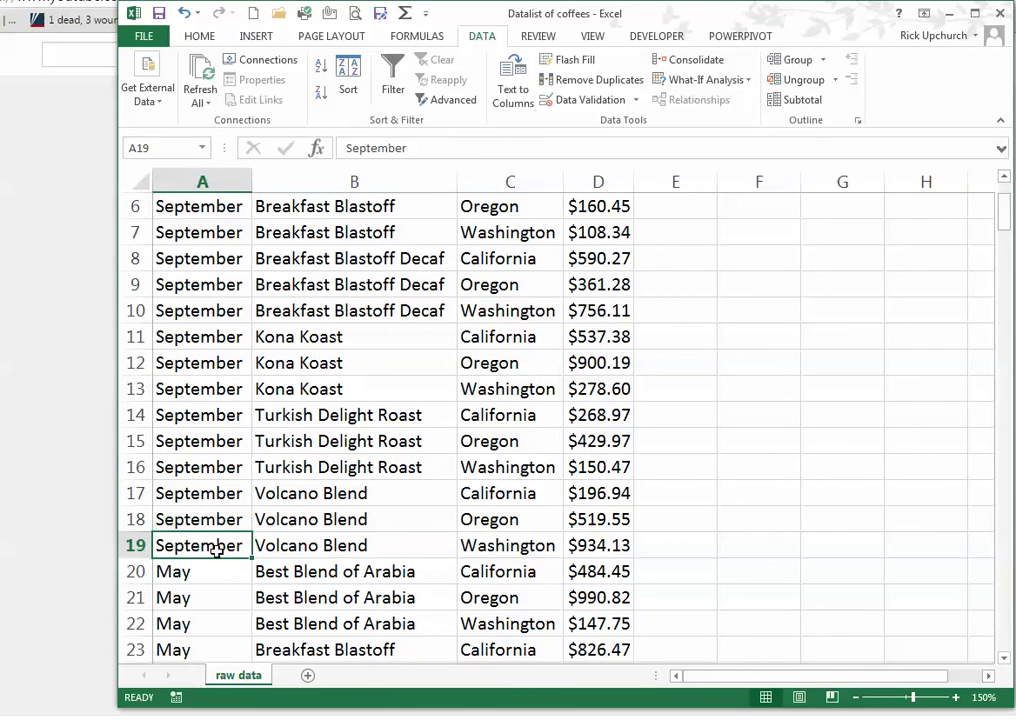
{"action": "left_click_drag", "start_coordinate": [216, 549], "coordinate": [200, 234]}
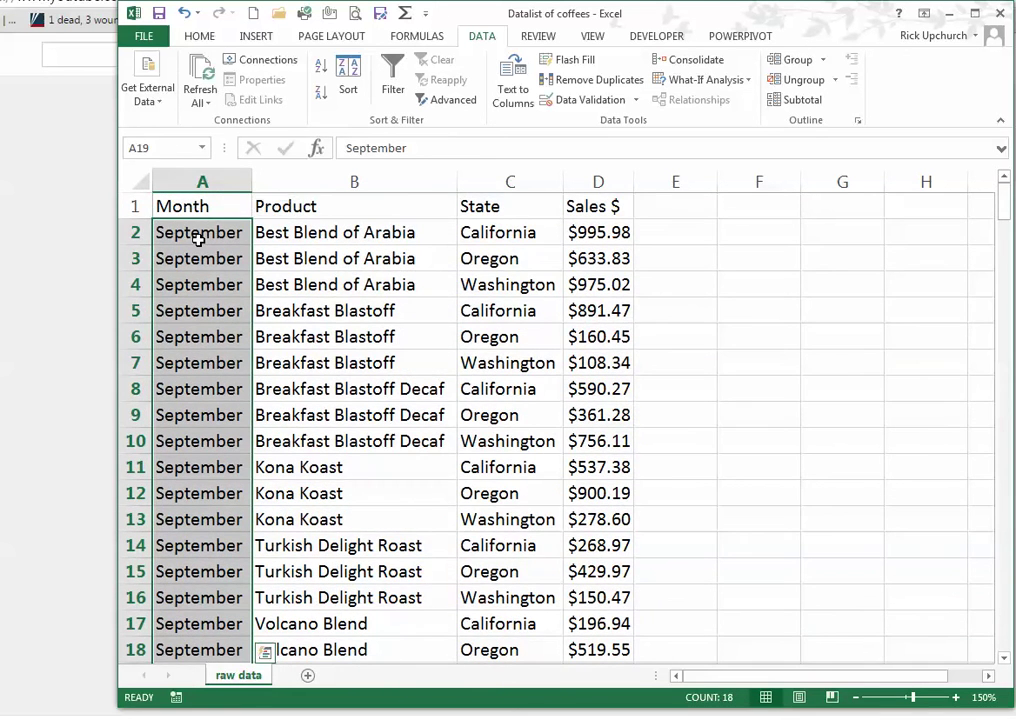
{"action": "left_click", "coordinate": [369, 501]}
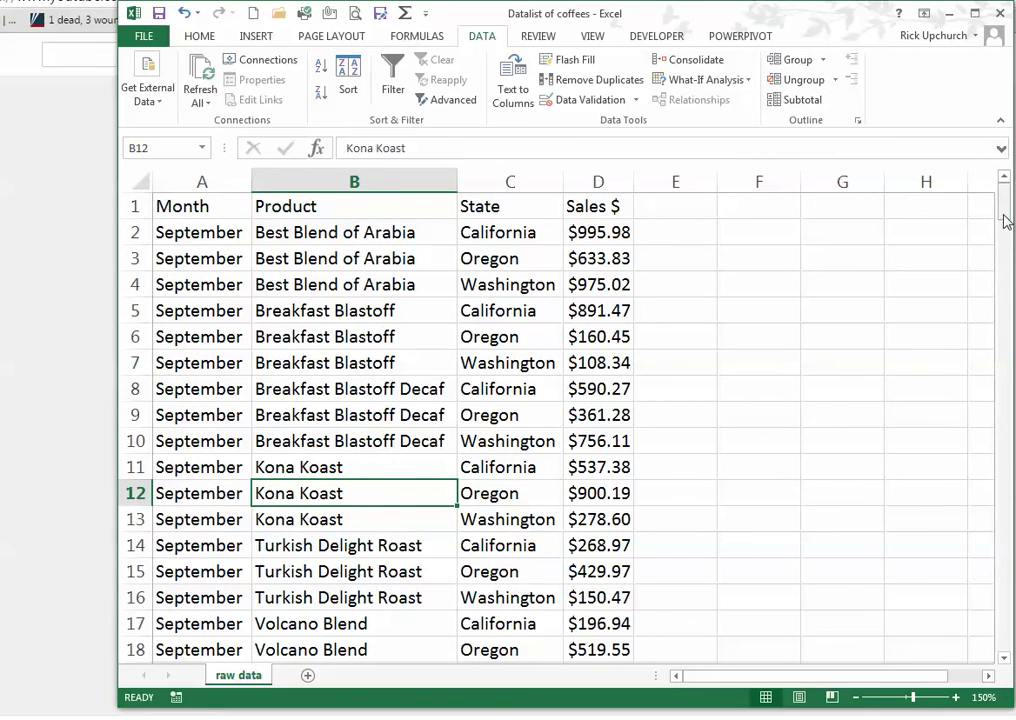
{"action": "left_click_drag", "start_coordinate": [1005, 221], "coordinate": [1005, 228]}
{"action": "left_click", "coordinate": [203, 339]}
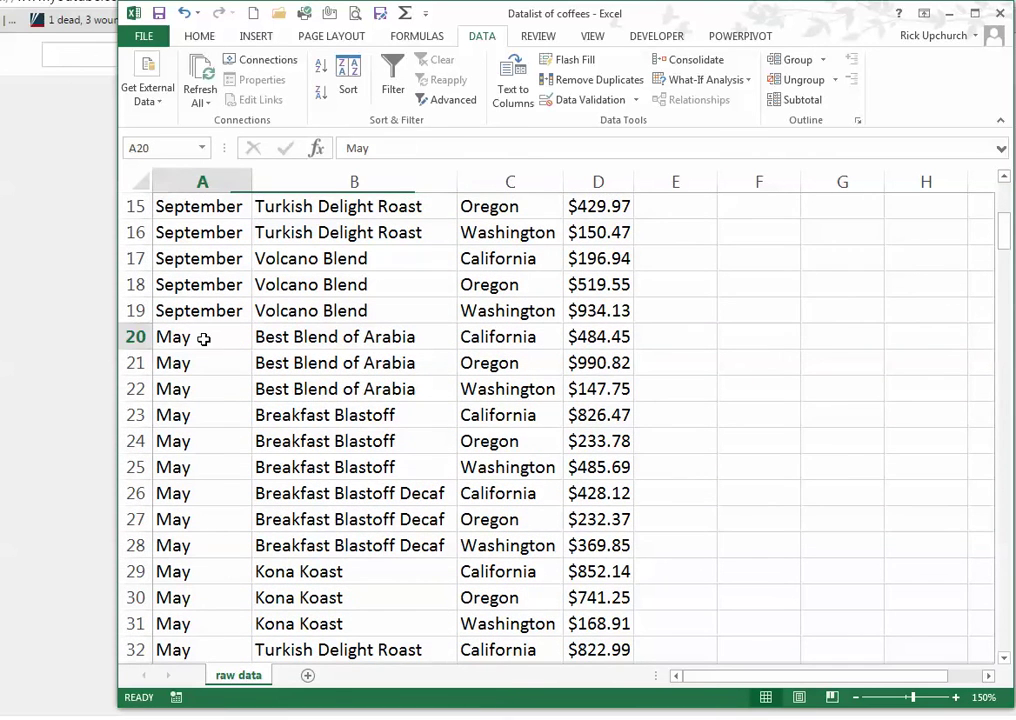
{"action": "left_click_drag", "start_coordinate": [203, 339], "coordinate": [183, 368]}
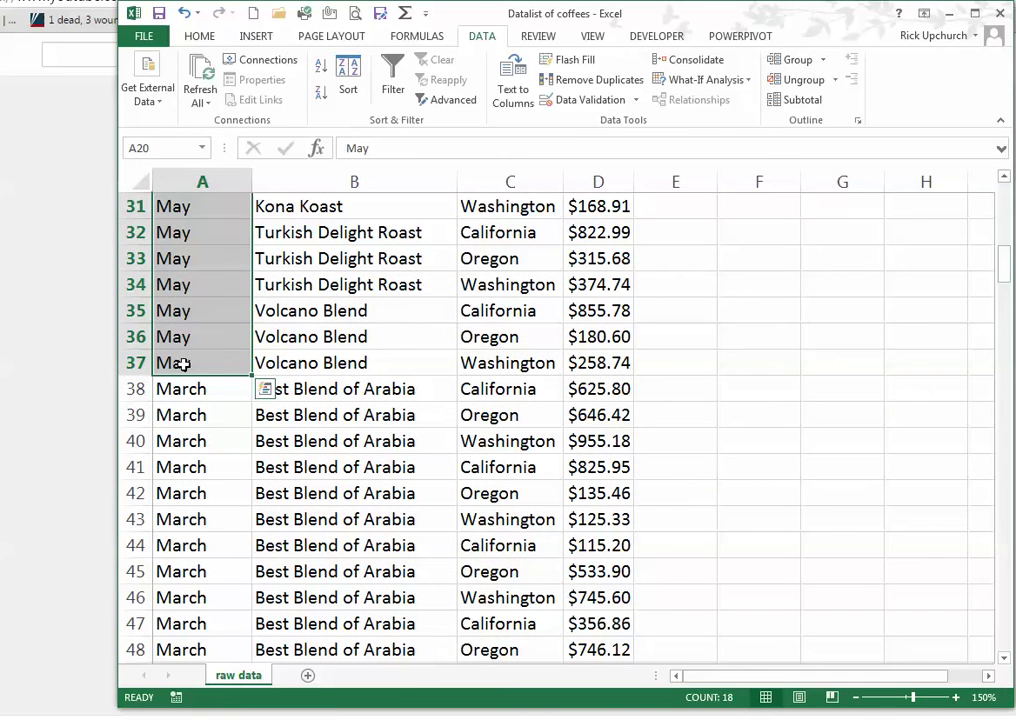
{"action": "left_click", "coordinate": [379, 412]}
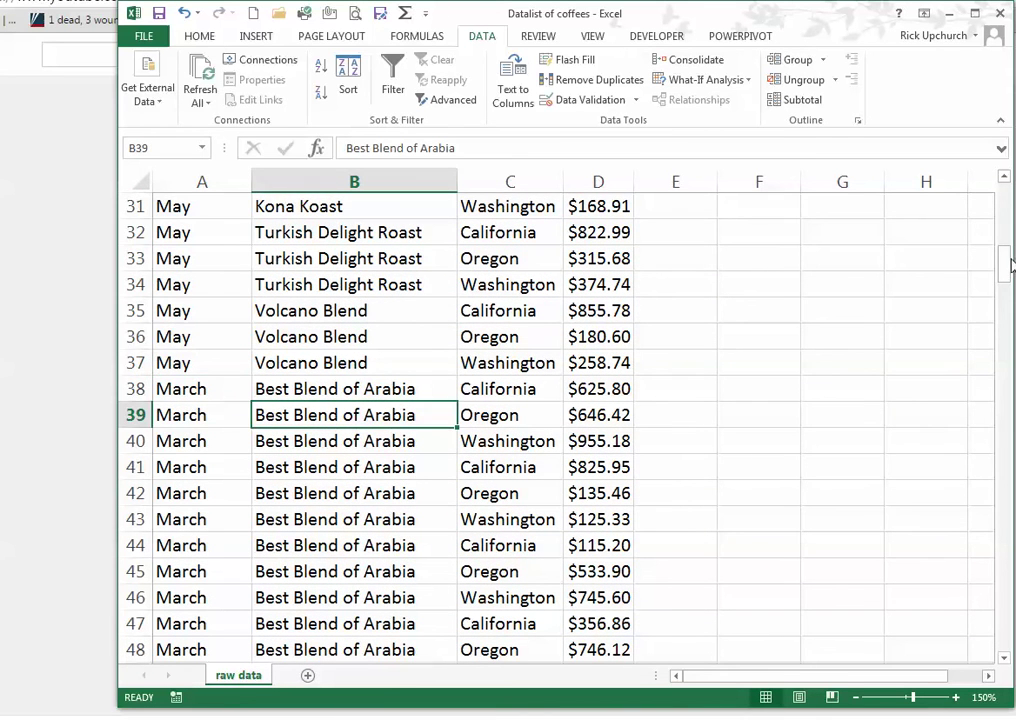
{"action": "scroll", "coordinate": [1008, 265], "scroll_direction": "up", "scroll_amount": 10}
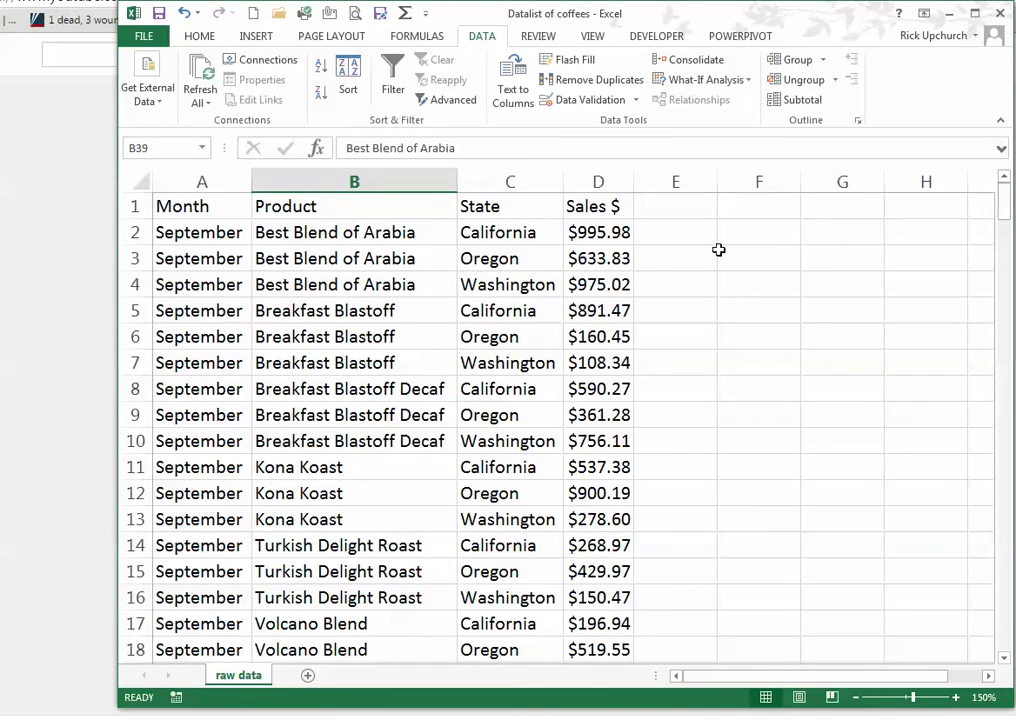
Check the sum of the September sales in D2:D19 and of the September Volcano Blend sales in D17:D19.
{"action": "left_click", "coordinate": [591, 231]}
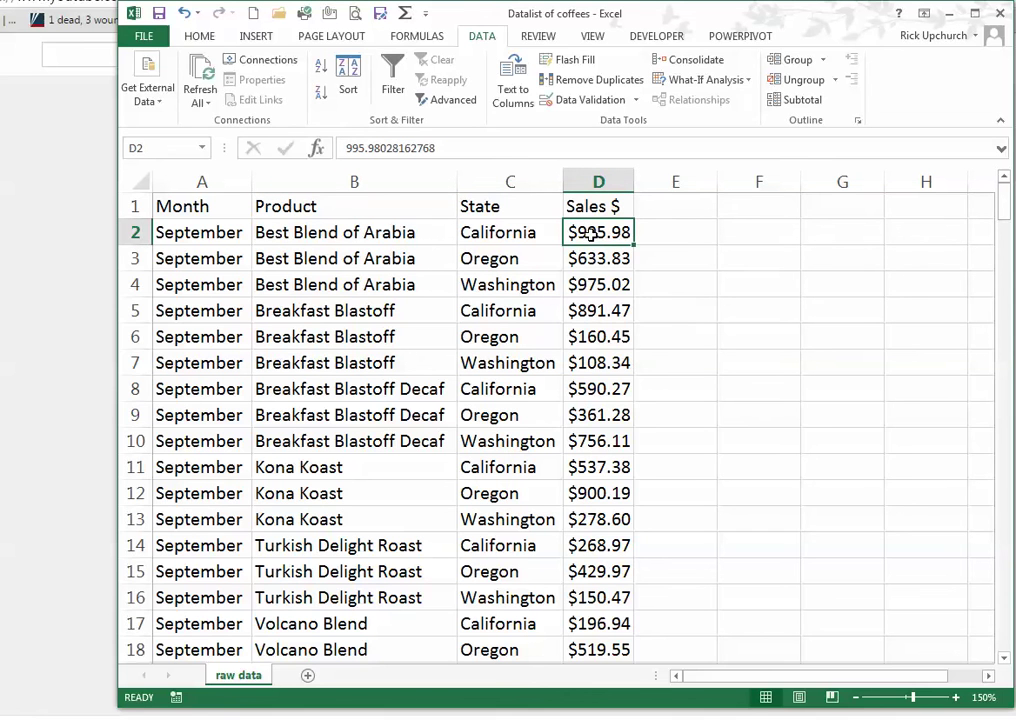
{"action": "left_click_drag", "start_coordinate": [591, 234], "coordinate": [603, 552]}
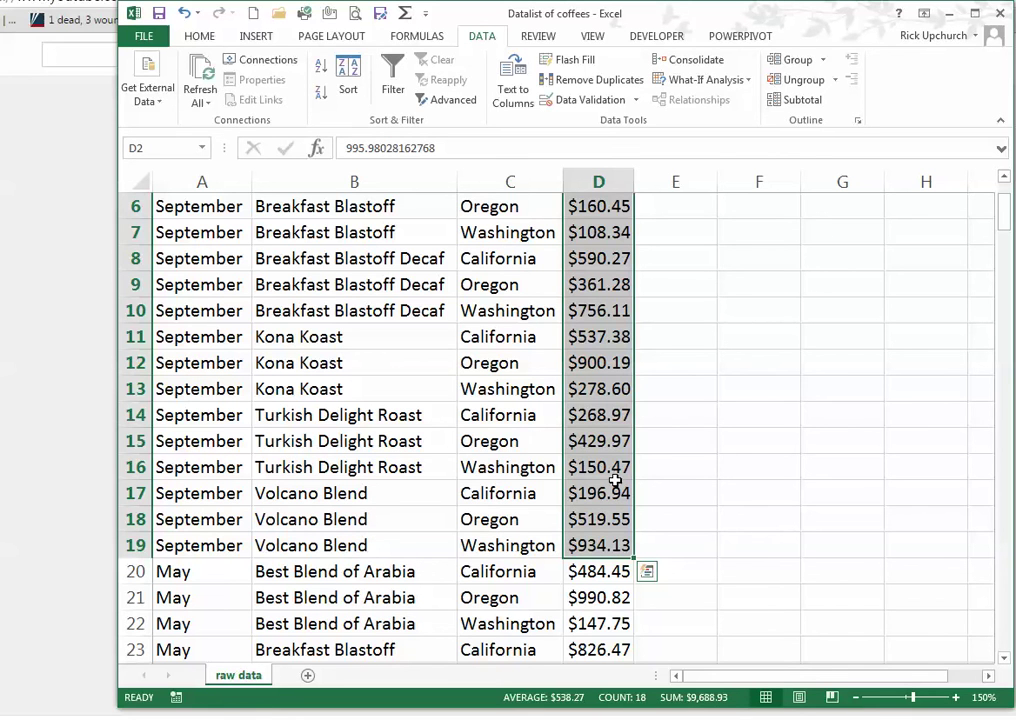
{"action": "left_click", "coordinate": [597, 545]}
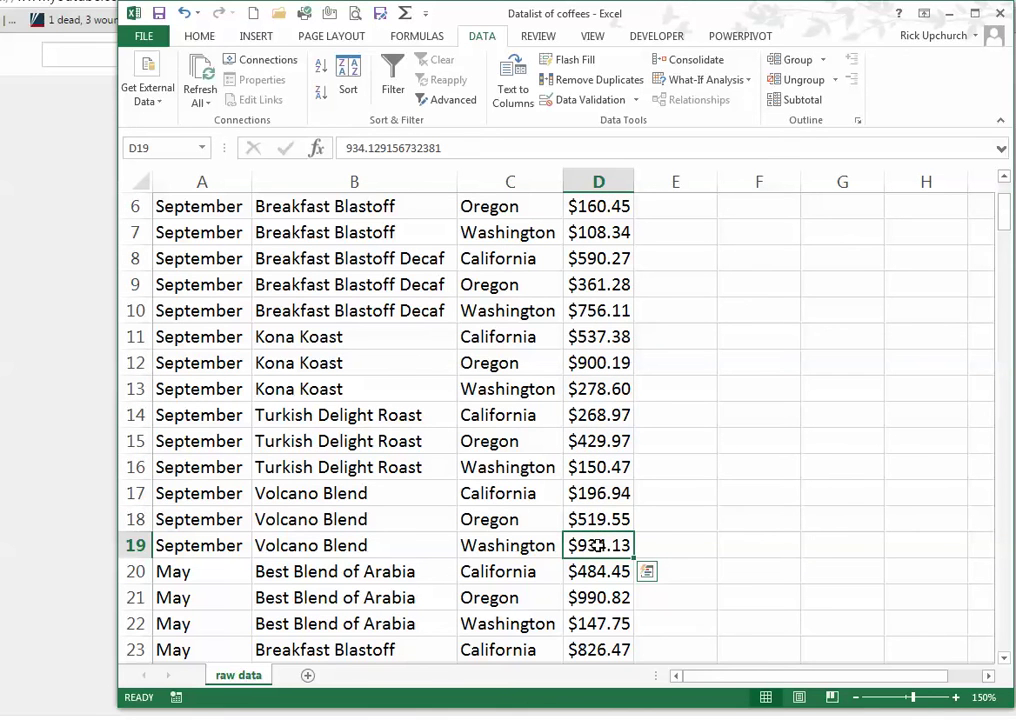
{"action": "left_click_drag", "start_coordinate": [597, 545], "coordinate": [600, 493]}
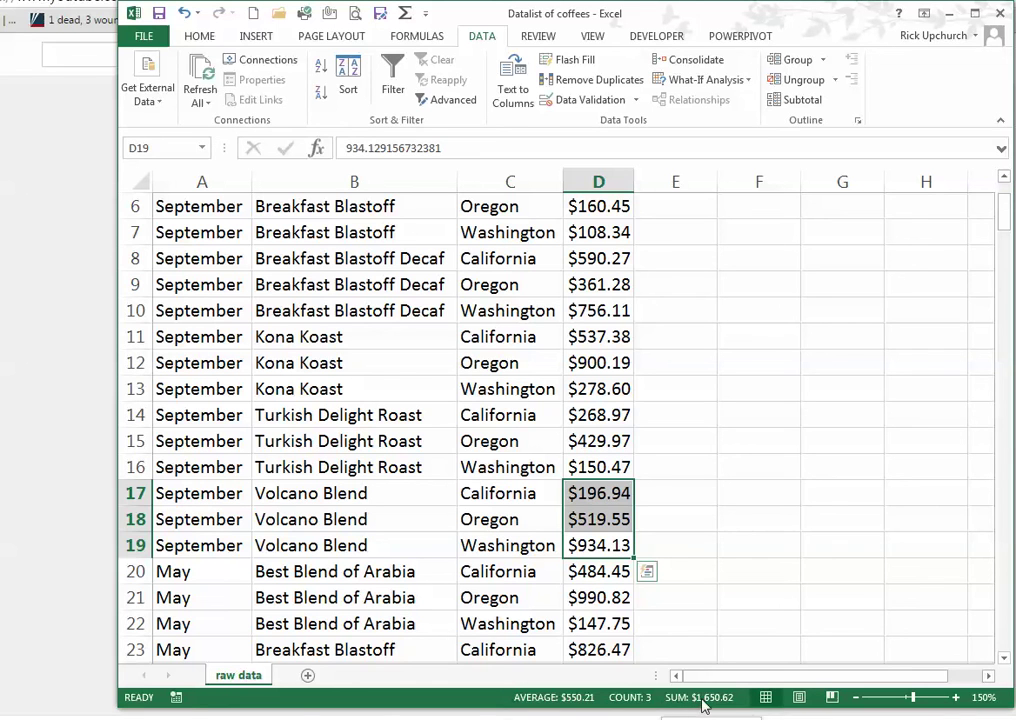
{"action": "left_click", "coordinate": [811, 483]}
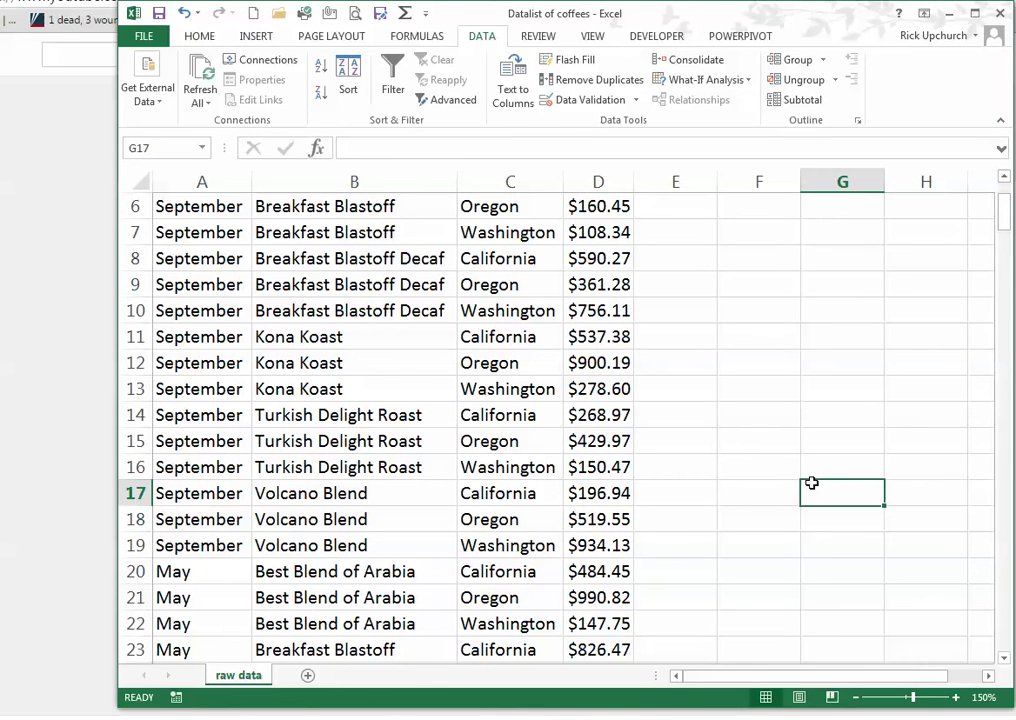
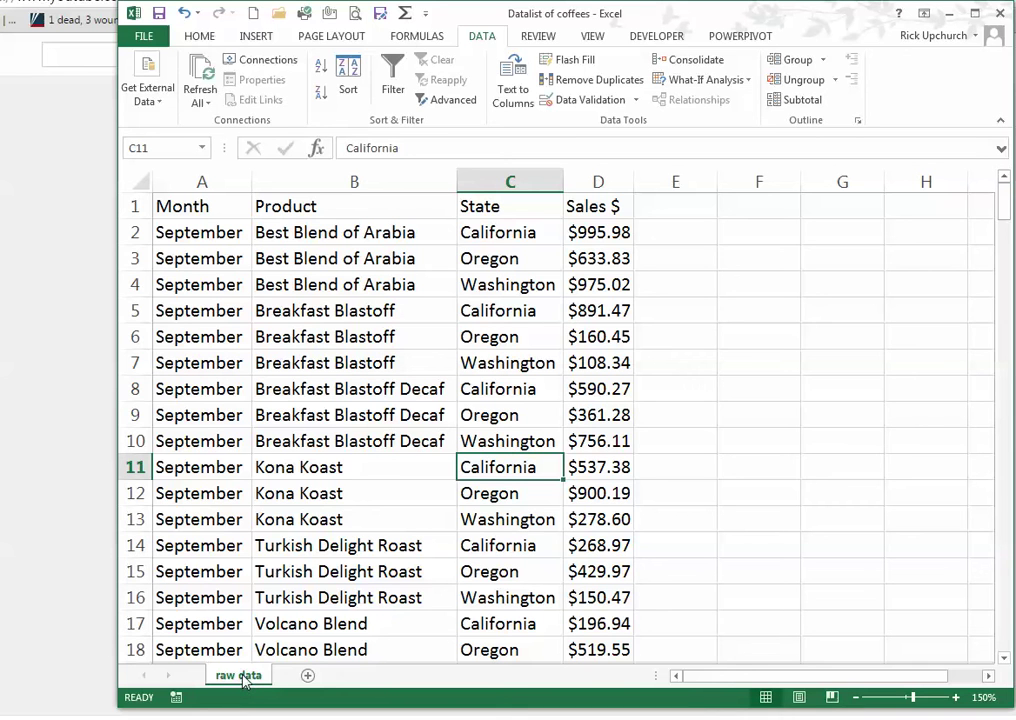
Create a copy of the raw data sheet at the end of the same workbook.
{"action": "right_click", "coordinate": [243, 678]}
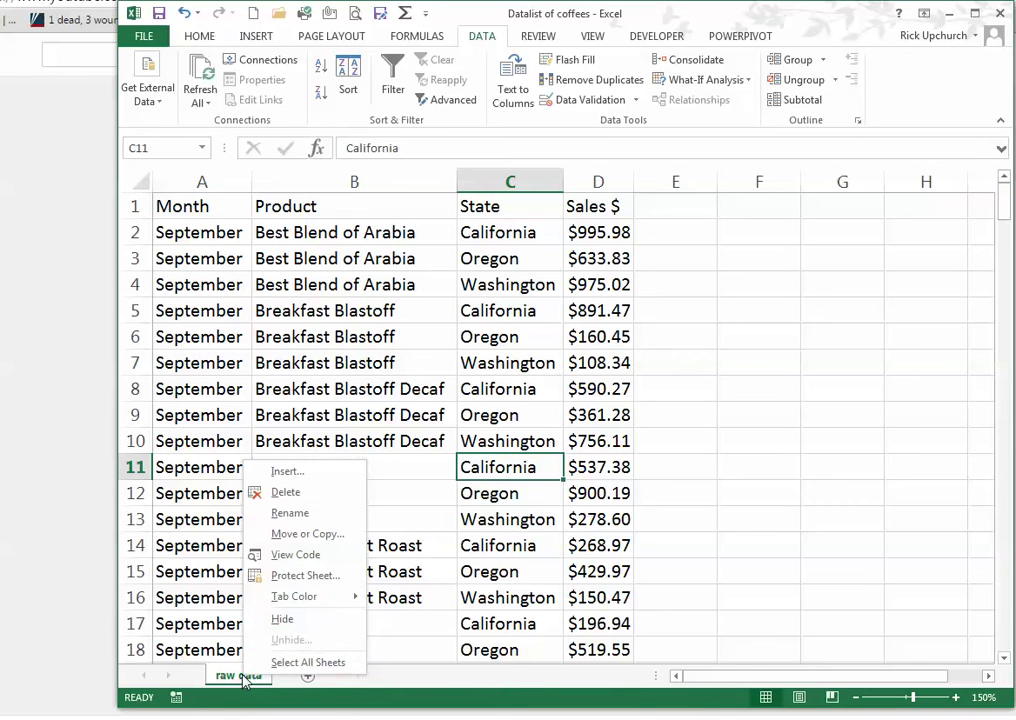
{"action": "left_click", "coordinate": [280, 537]}
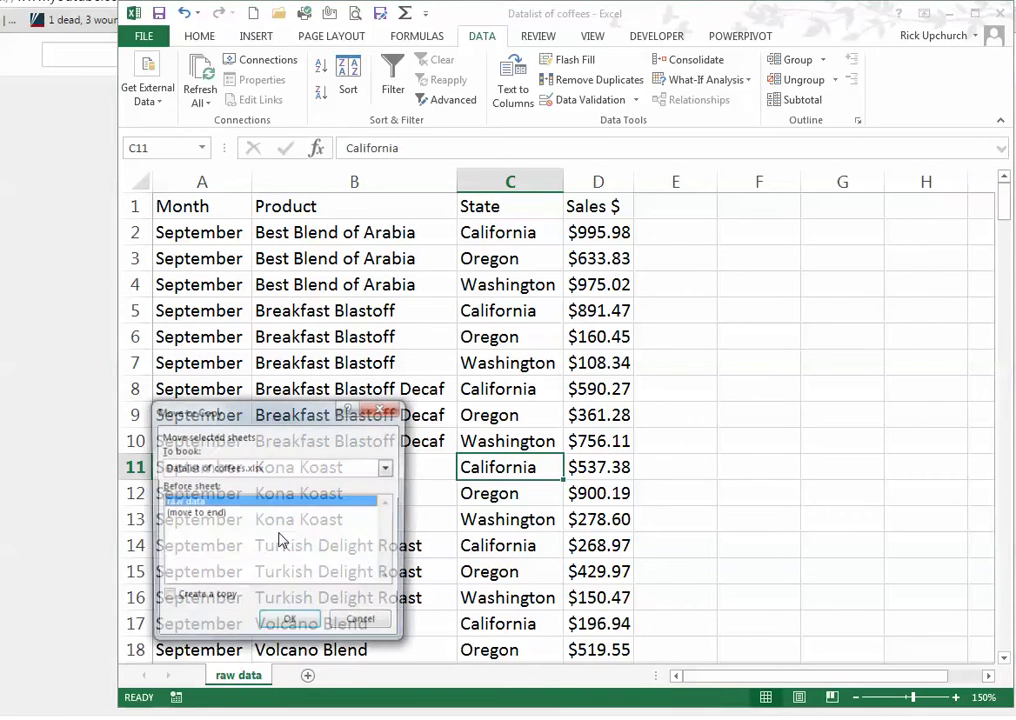
{"action": "left_click", "coordinate": [166, 597]}
{"action": "left_click", "coordinate": [197, 515]}
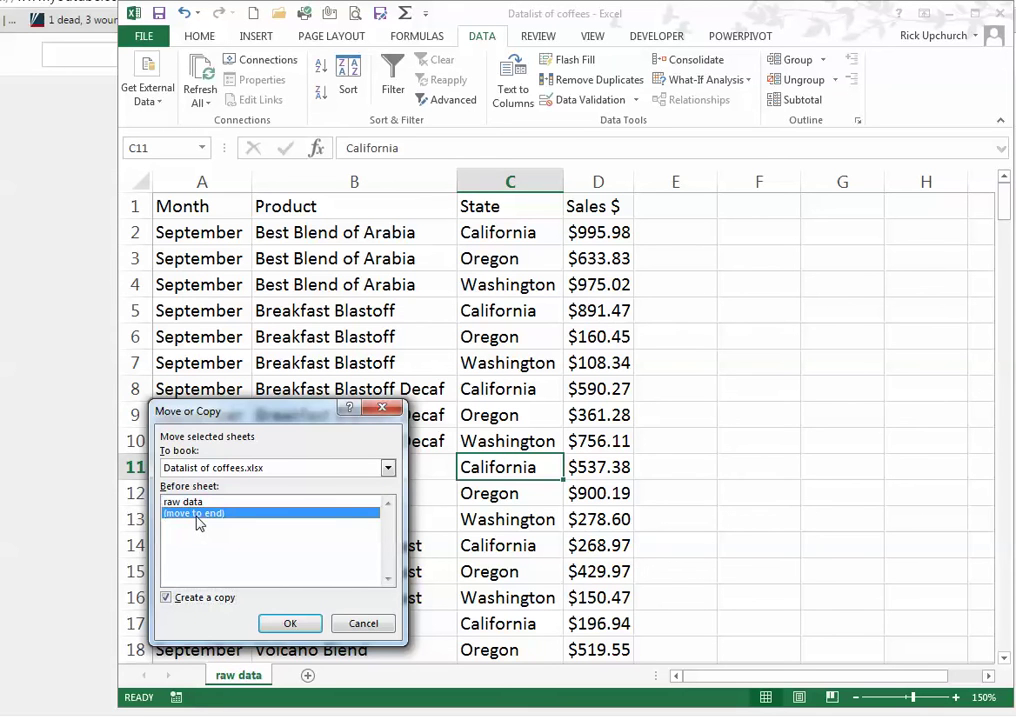
{"action": "left_click", "coordinate": [289, 623]}
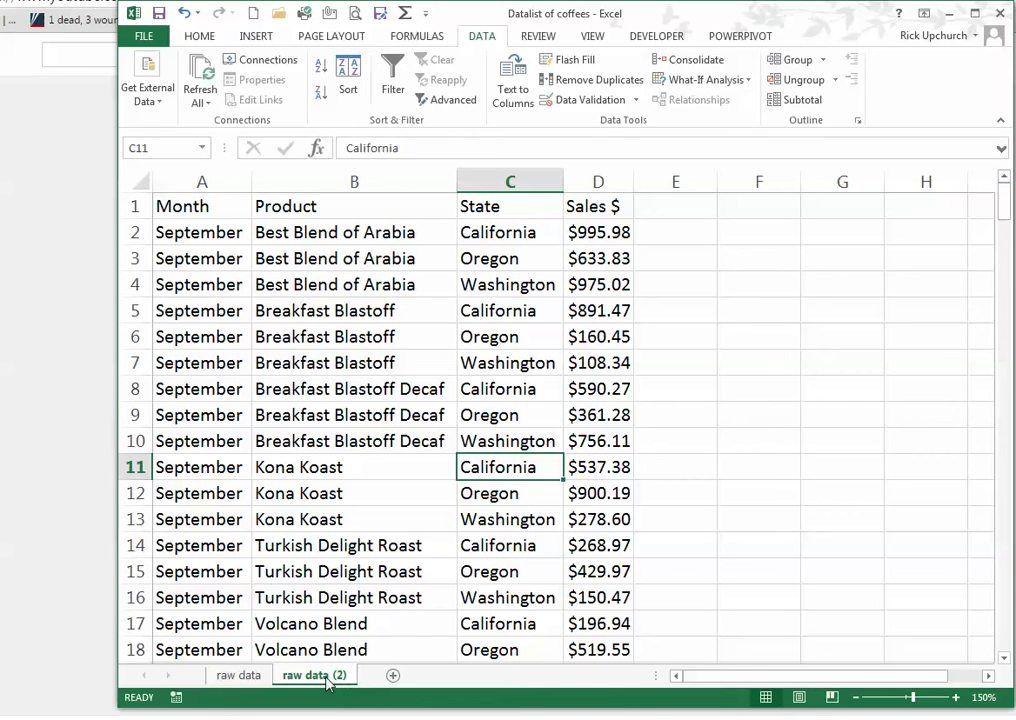
Rename the copied sheet as Calculations.
{"action": "left_click", "coordinate": [333, 620]}
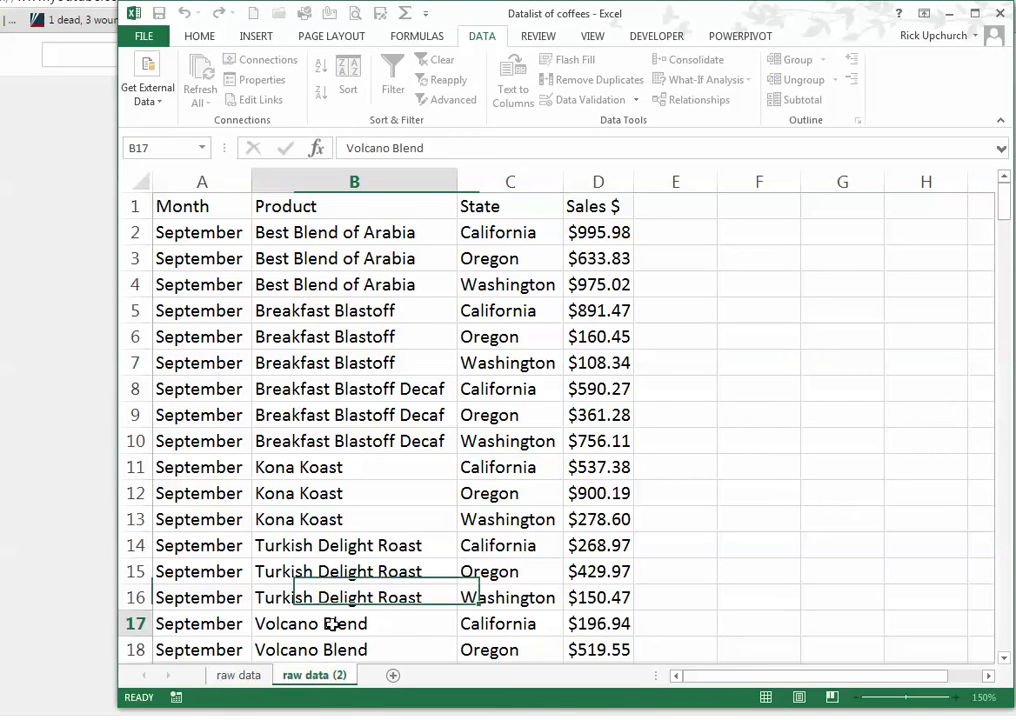
{"action": "right_click", "coordinate": [333, 680]}
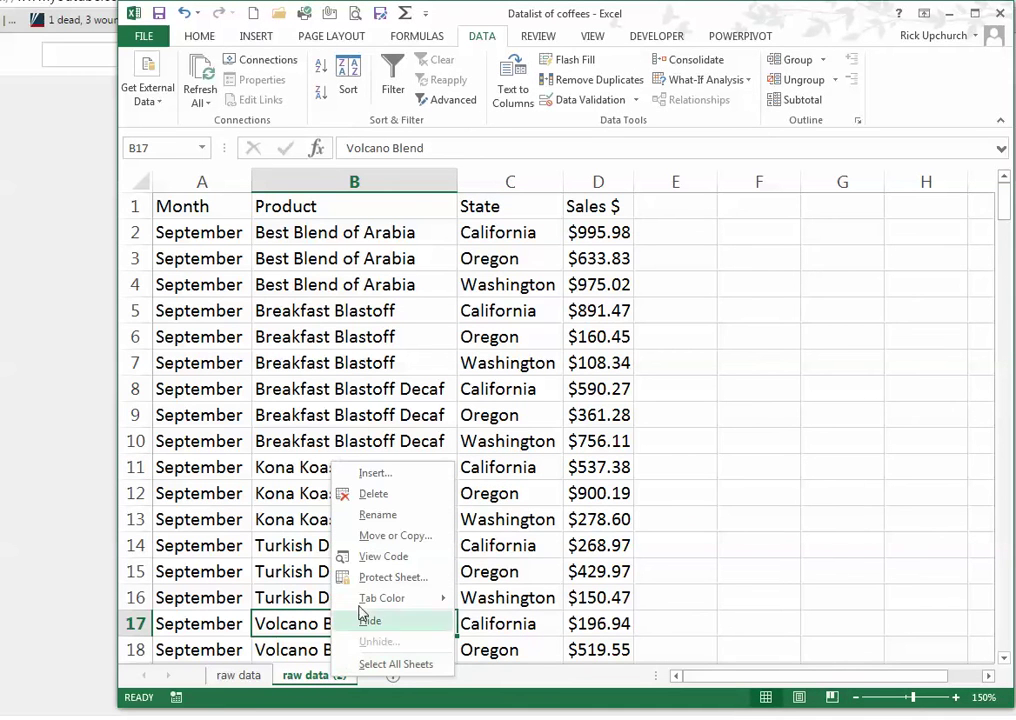
{"action": "left_click", "coordinate": [366, 514]}
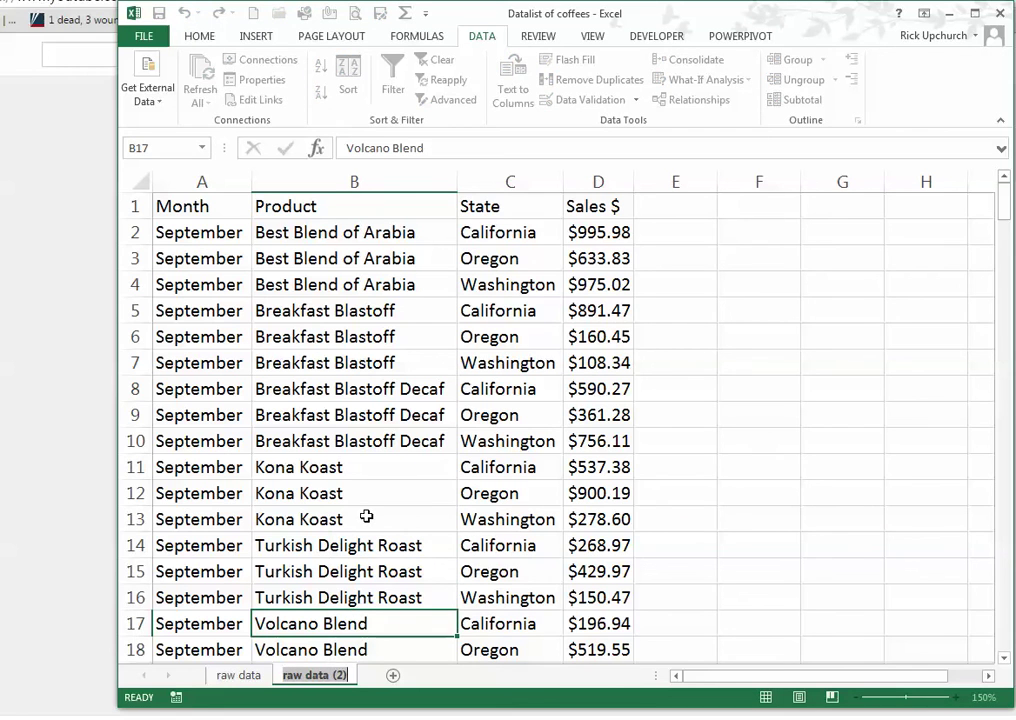
{"action": "type", "text": "Calu"}
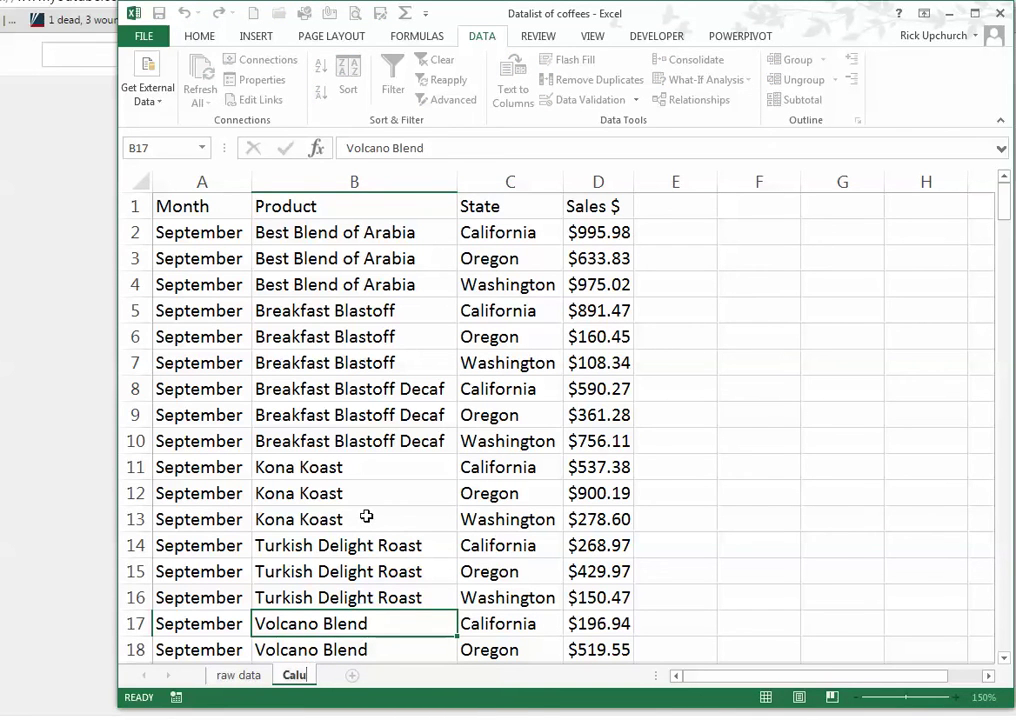
{"action": "key", "text": "BackSpace"}
{"action": "type", "text": "culations"}
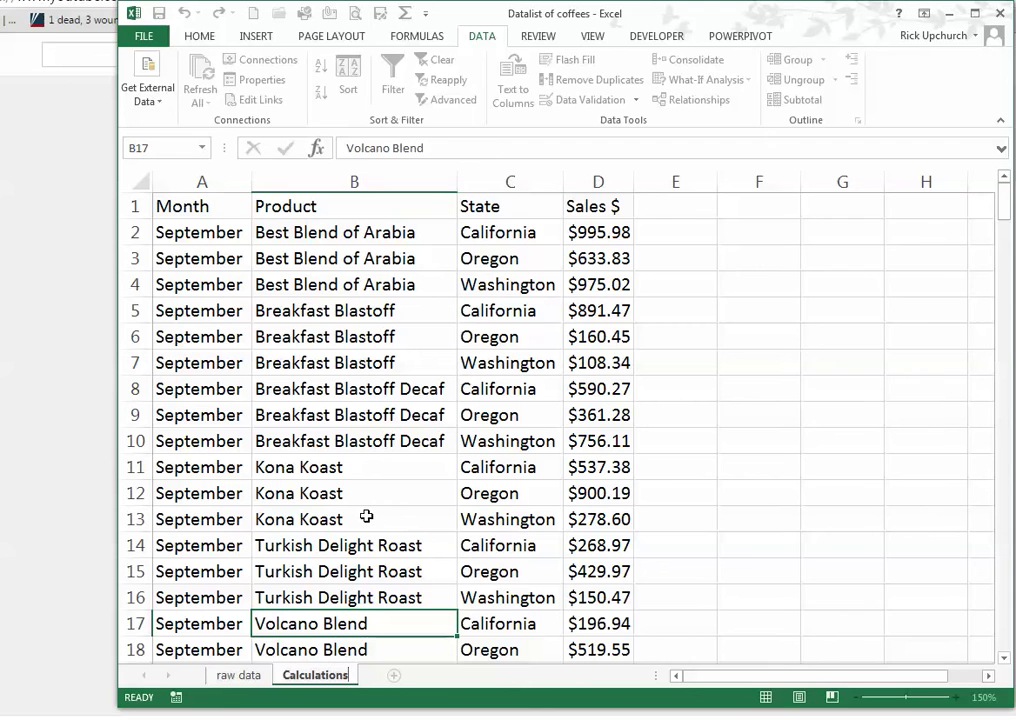
{"action": "key", "text": "Return"}
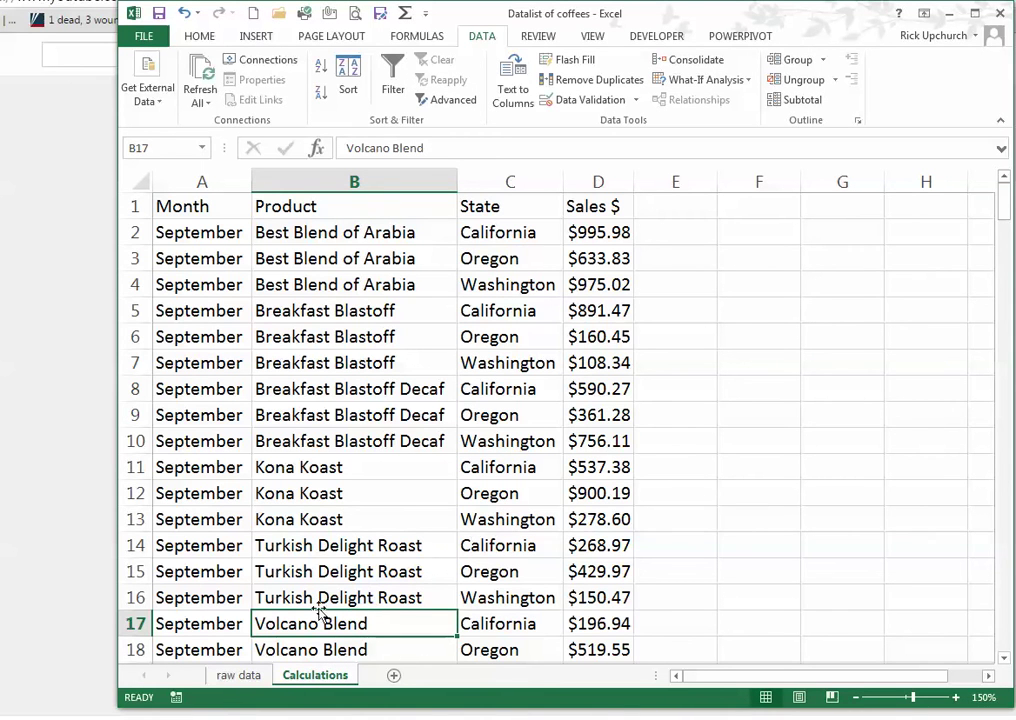
{"action": "left_click", "coordinate": [236, 675]}
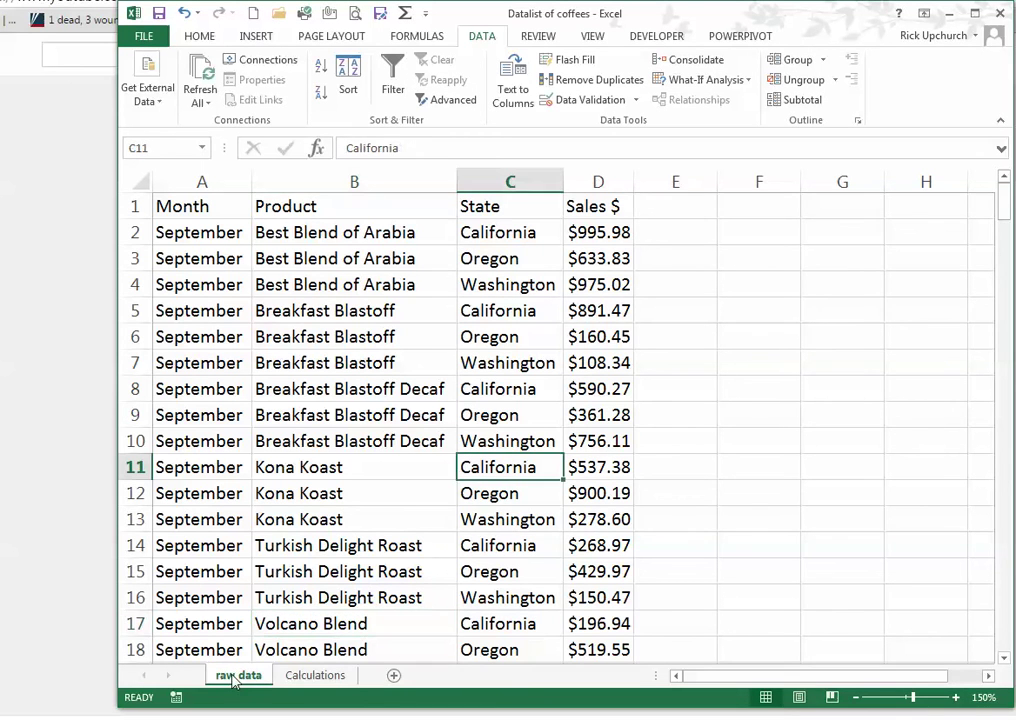
{"action": "left_click", "coordinate": [324, 677]}
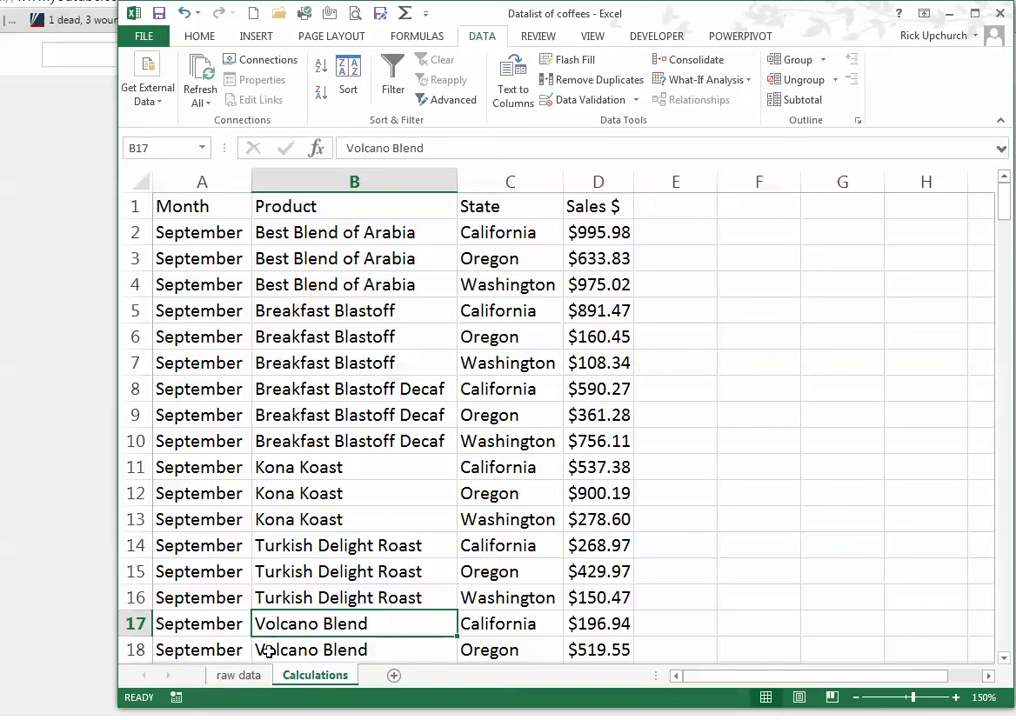
{"action": "left_click", "coordinate": [239, 677]}
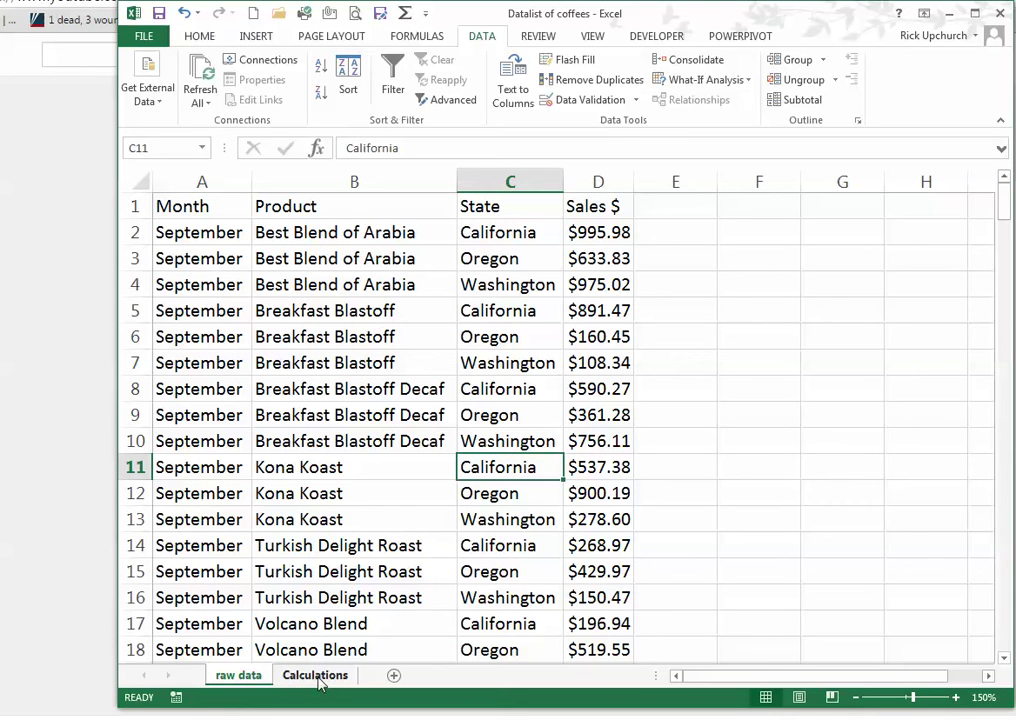
{"action": "left_click", "coordinate": [319, 680]}
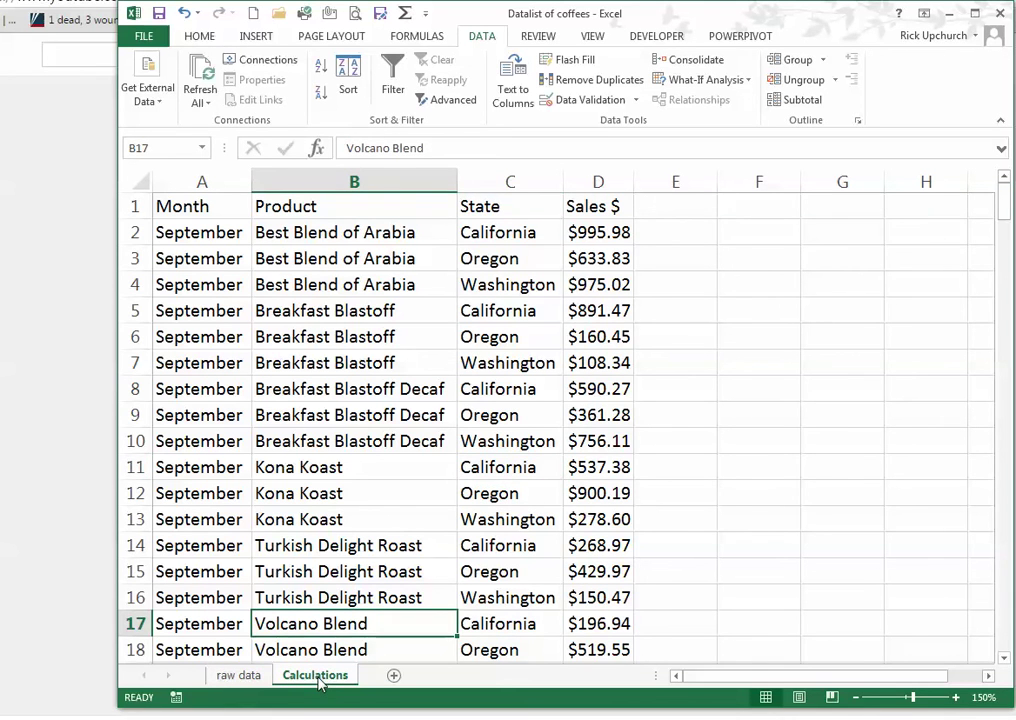
{"action": "left_click", "coordinate": [790, 511]}
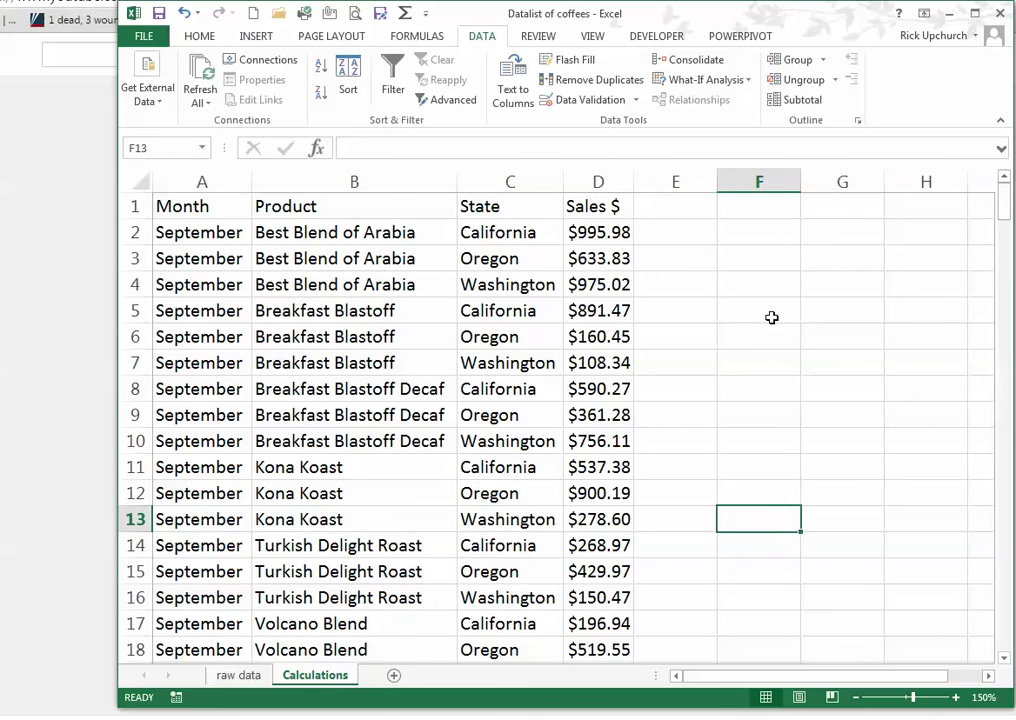
Enter the cost percentage 53% in cell G3 of the Calculations sheet.
{"action": "left_click", "coordinate": [845, 262]}
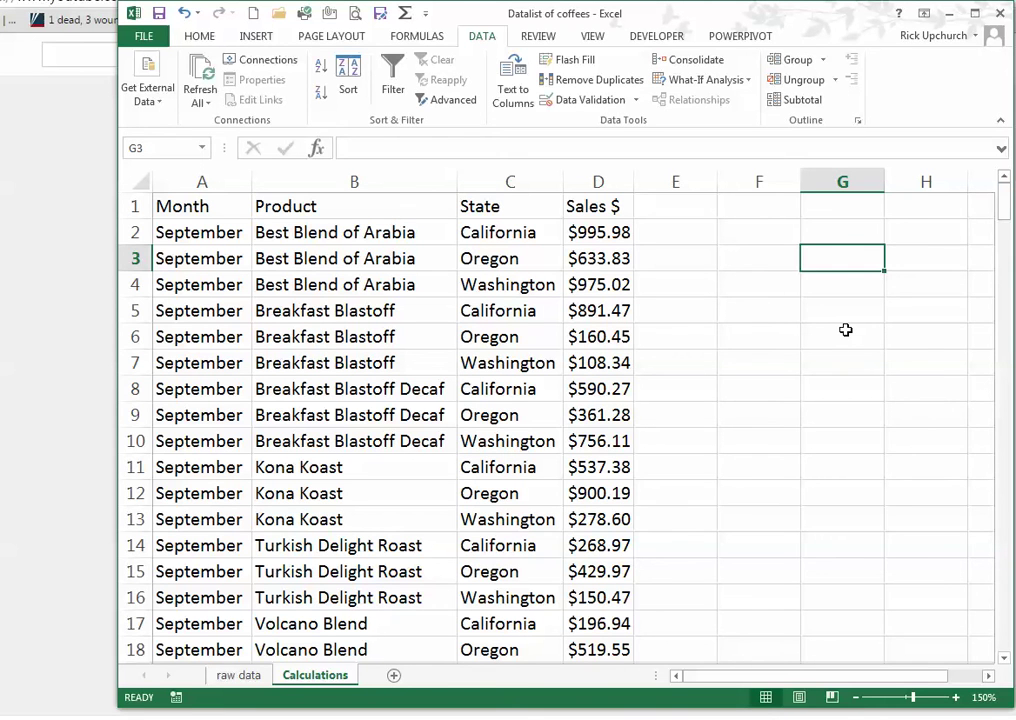
{"action": "type", "text": "53%"}
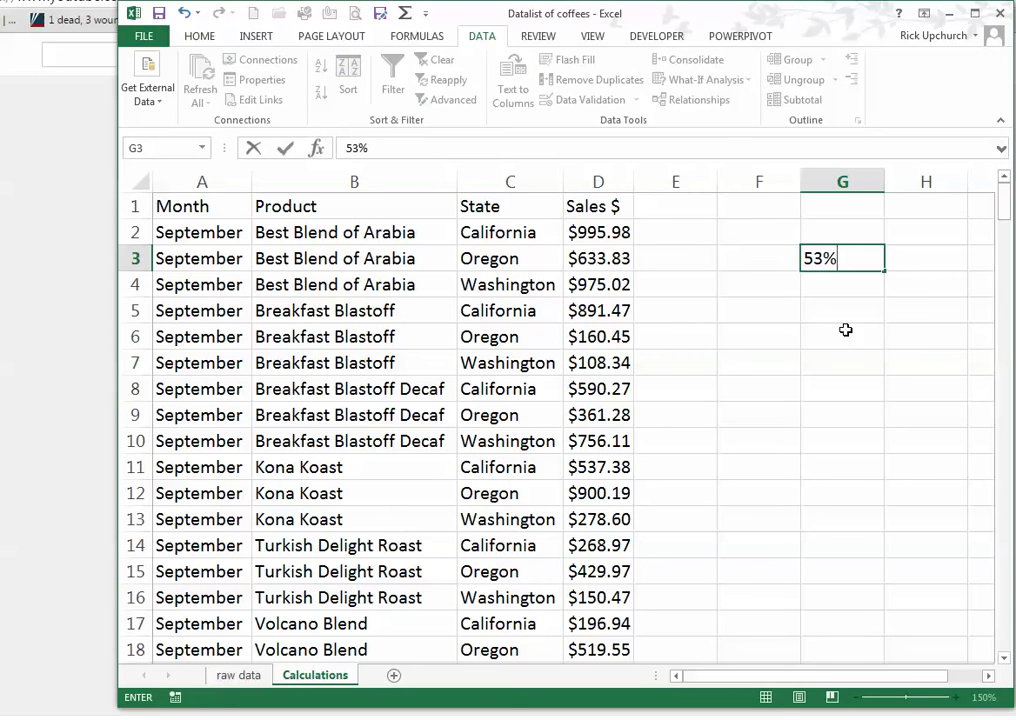
{"action": "key", "text": "Return"}
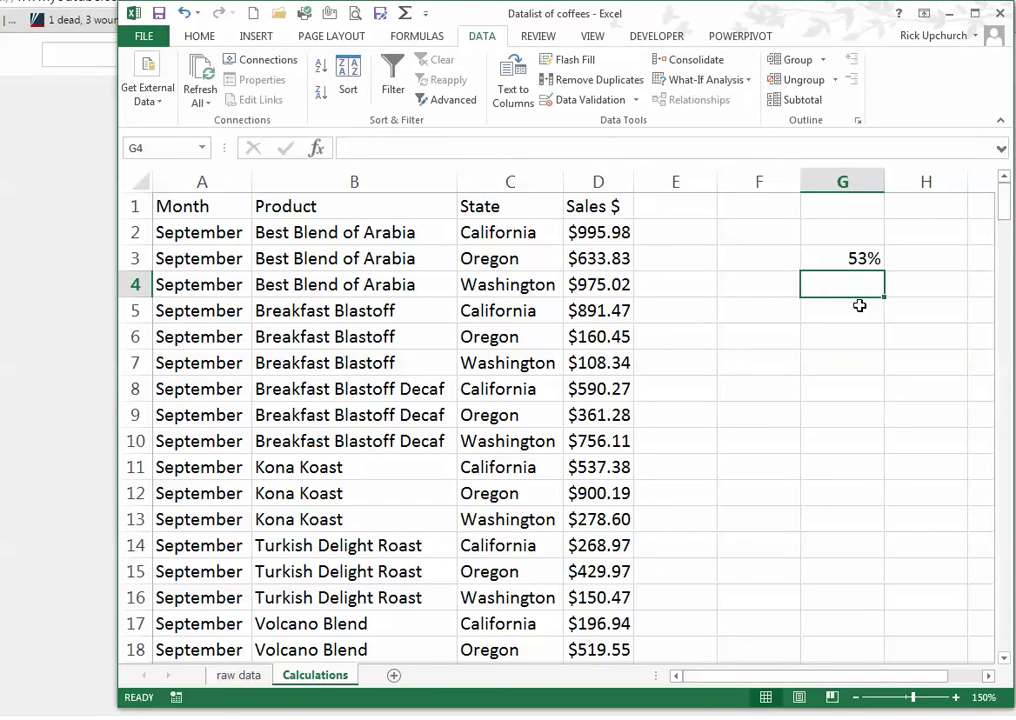
{"action": "left_click", "coordinate": [858, 261]}
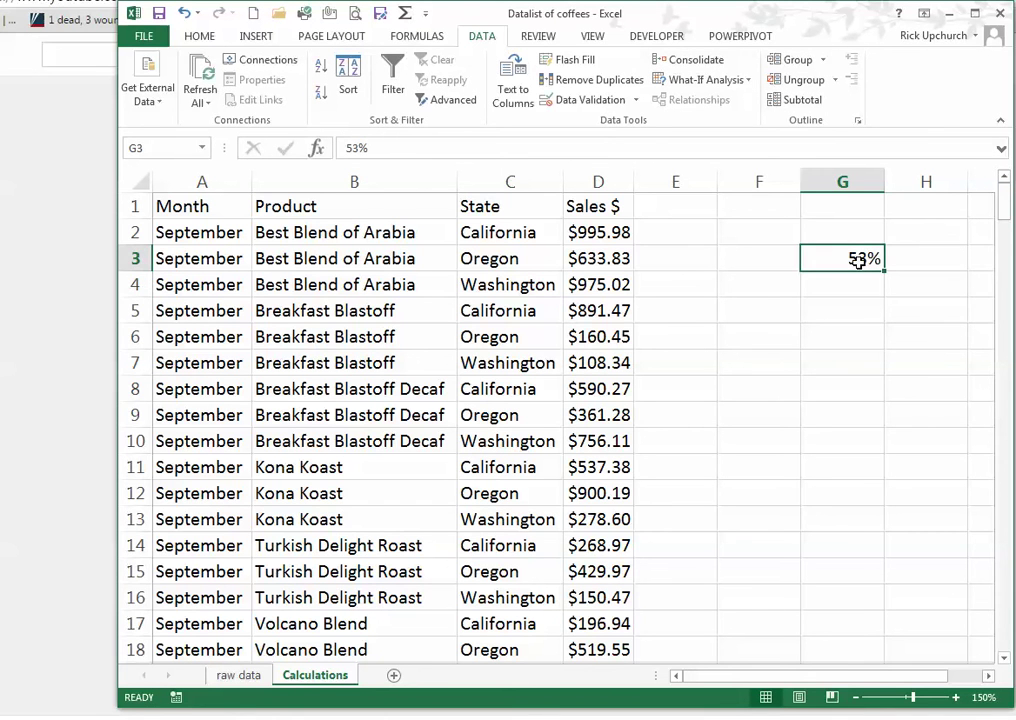
Add the heading Cost of Business in cell E1 and autofit column E to it.
{"action": "left_click", "coordinate": [689, 208]}
{"action": "type", "text": "$"}
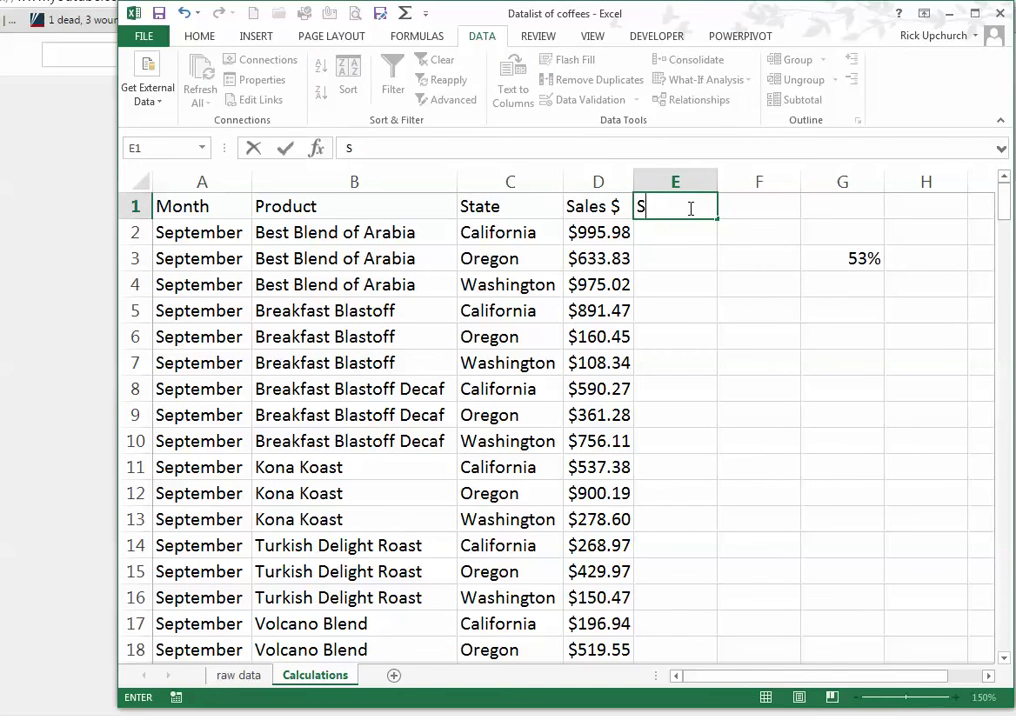
{"action": "key", "text": "BackSpace"}
{"action": "type", "text": "Cost o"}
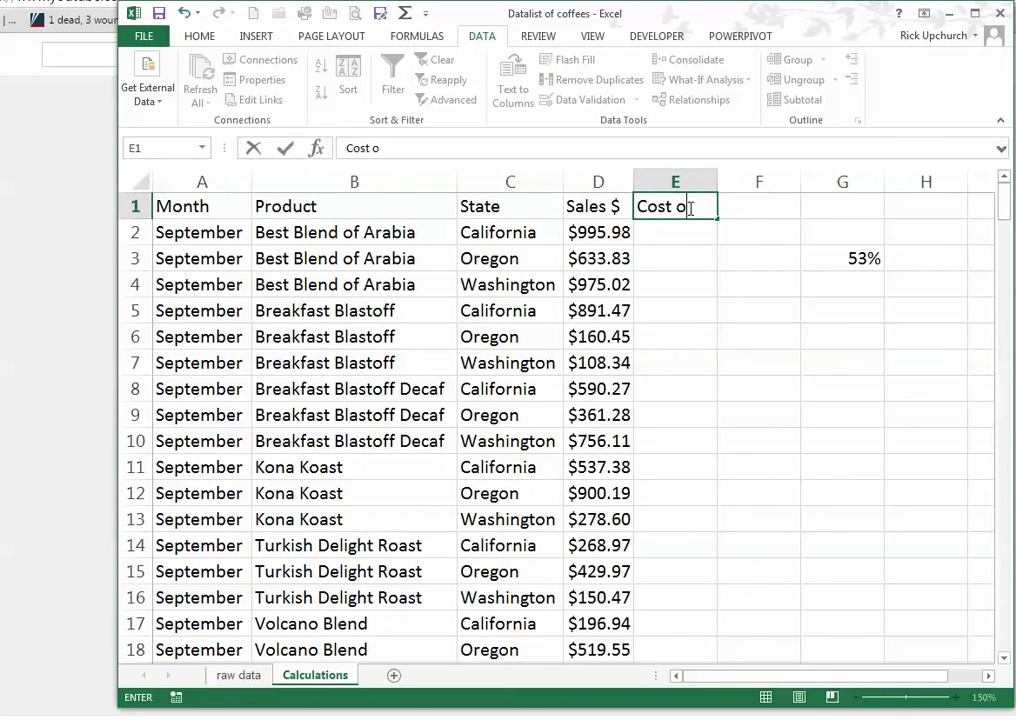
{"action": "type", "text": "f Business"}
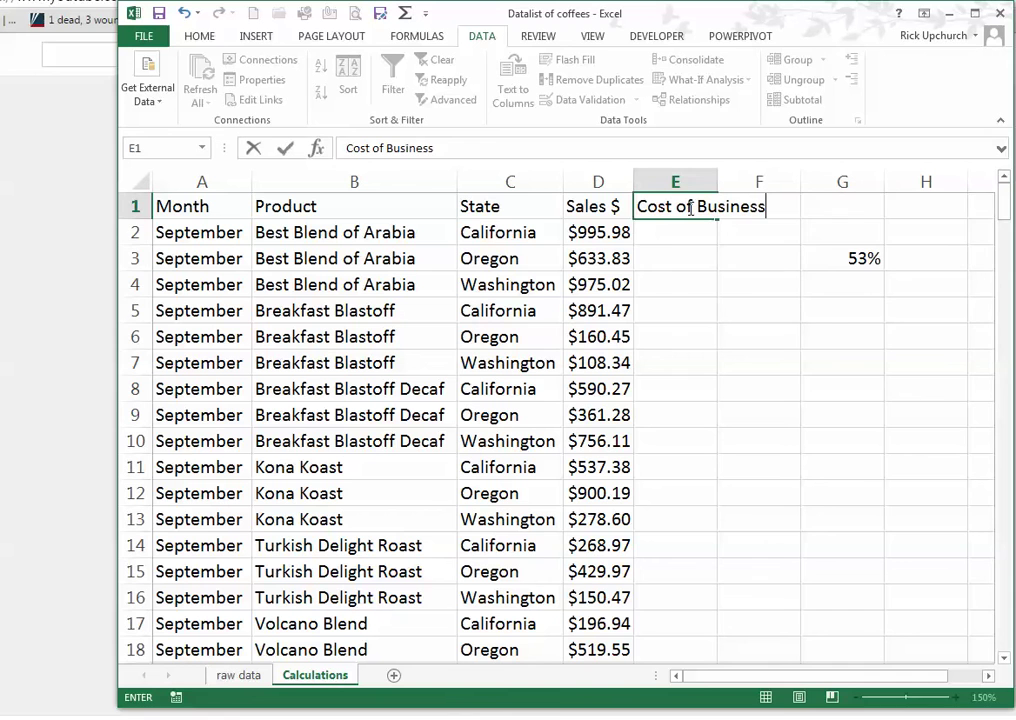
{"action": "key", "text": "Return"}
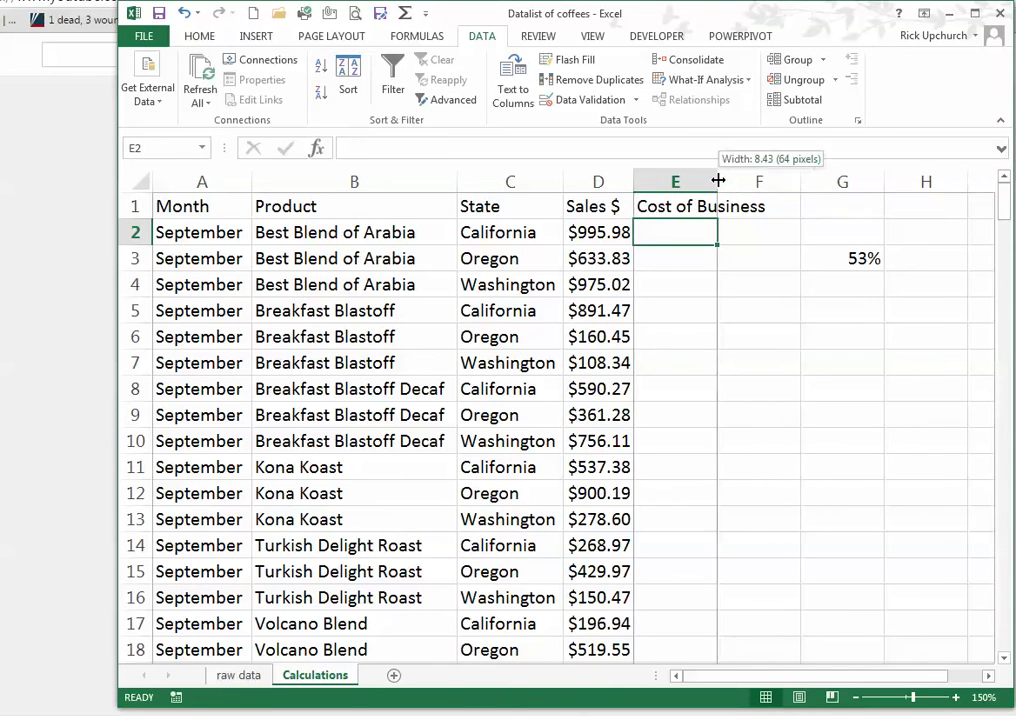
{"action": "double_click", "coordinate": [717, 179]}
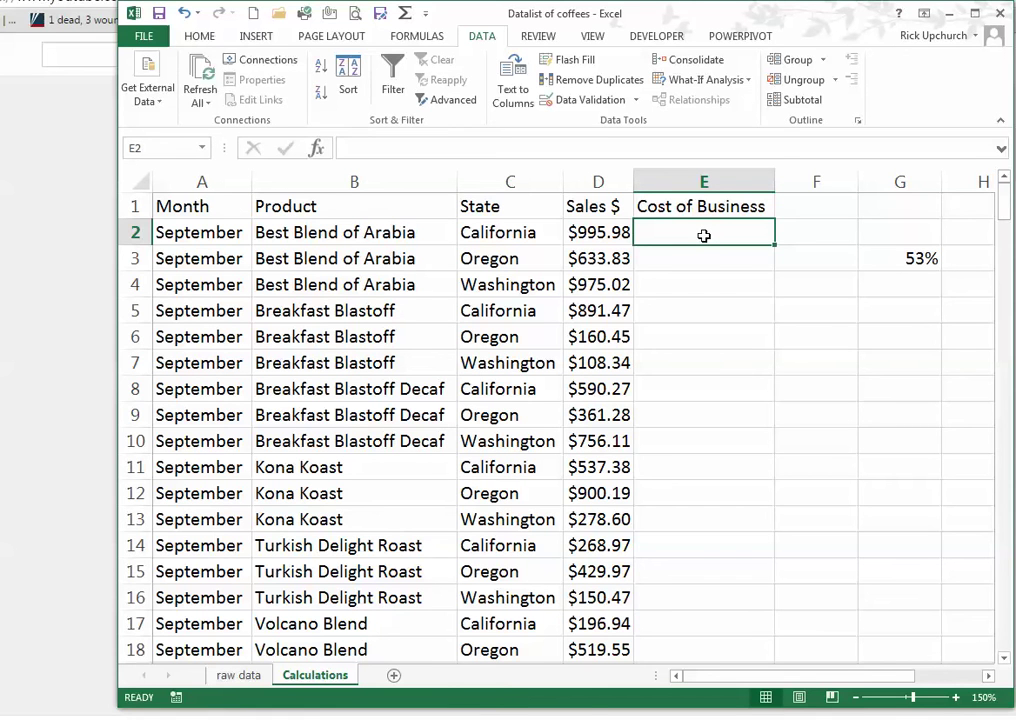
Enter the formula =D2*G3 in cell E2 to calculate the first row's cost of business.
{"action": "type", "text": "="}
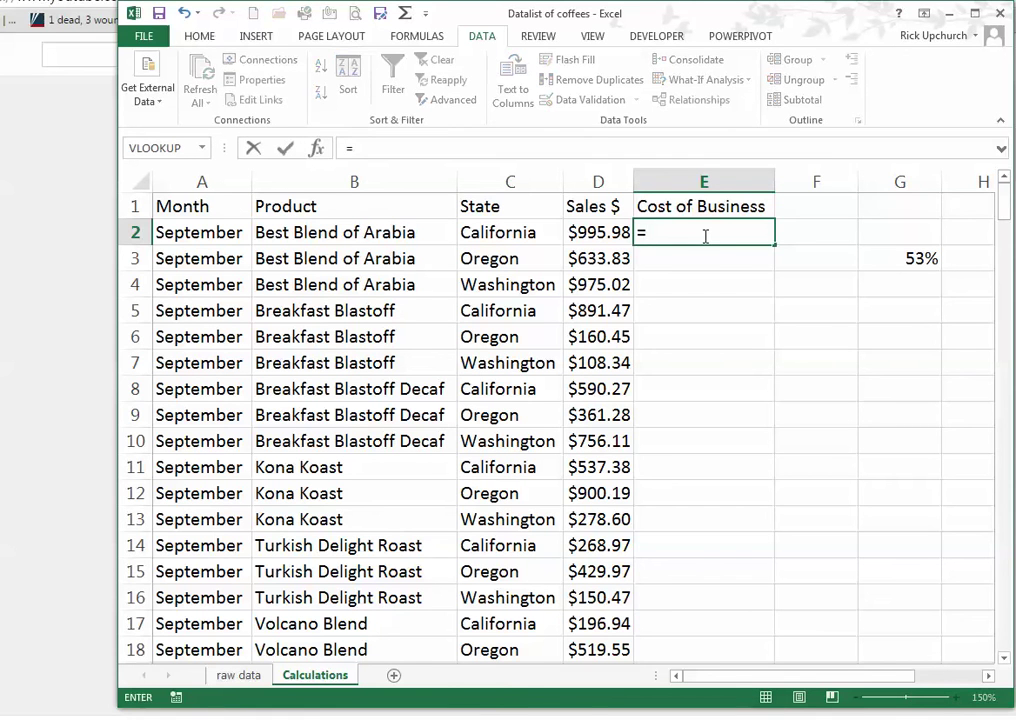
{"action": "left_click", "coordinate": [604, 234]}
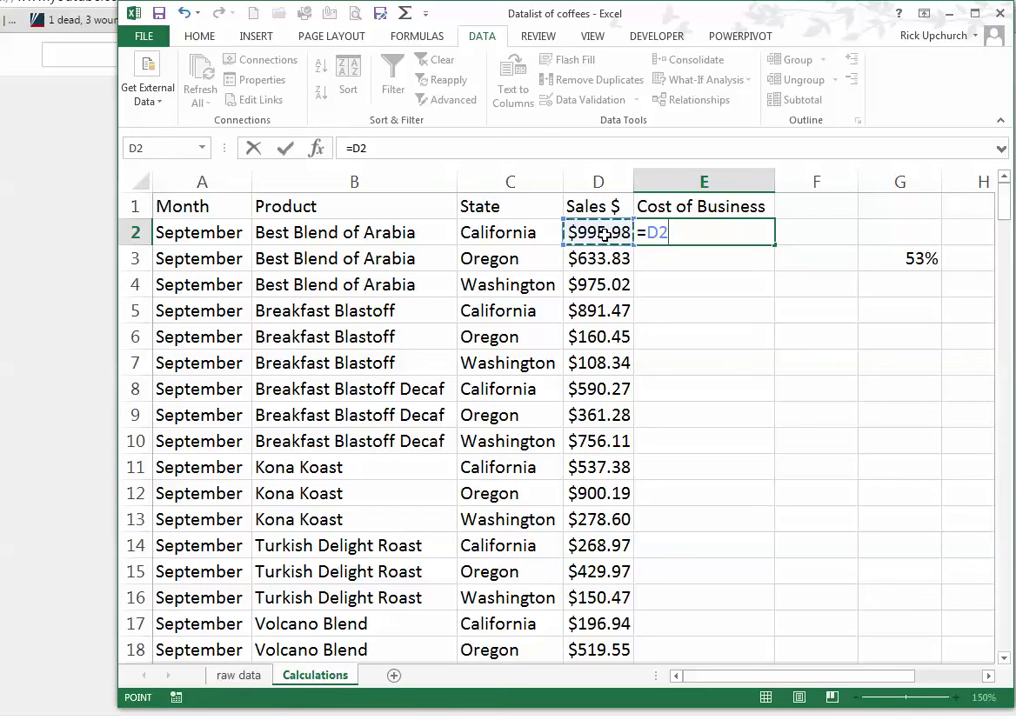
{"action": "type", "text": "*"}
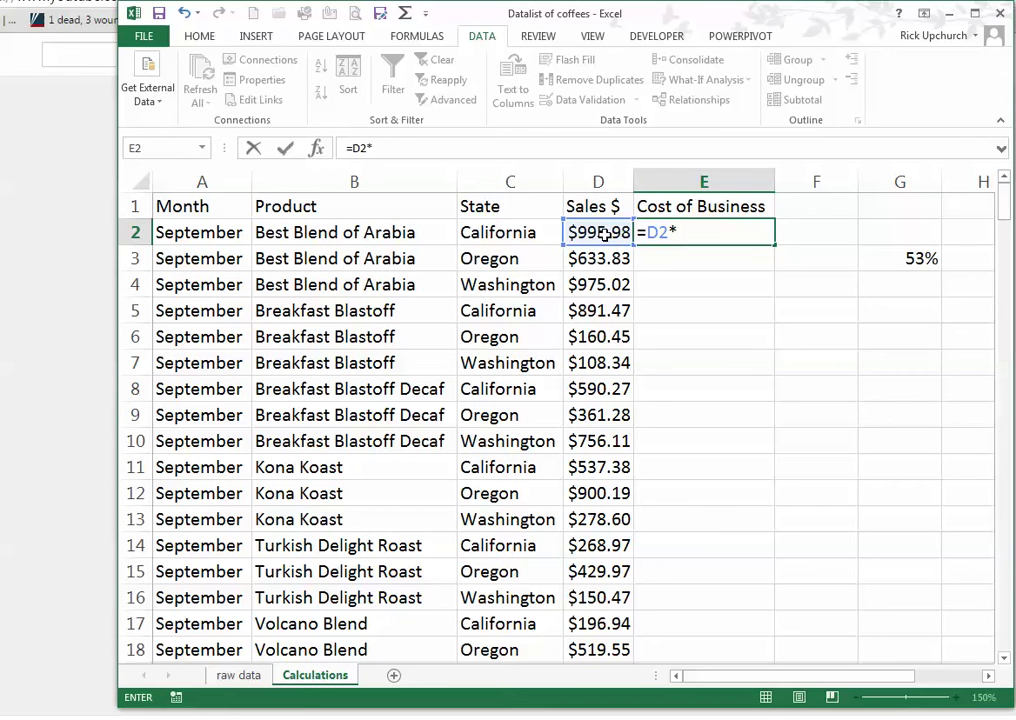
{"action": "left_click", "coordinate": [903, 258]}
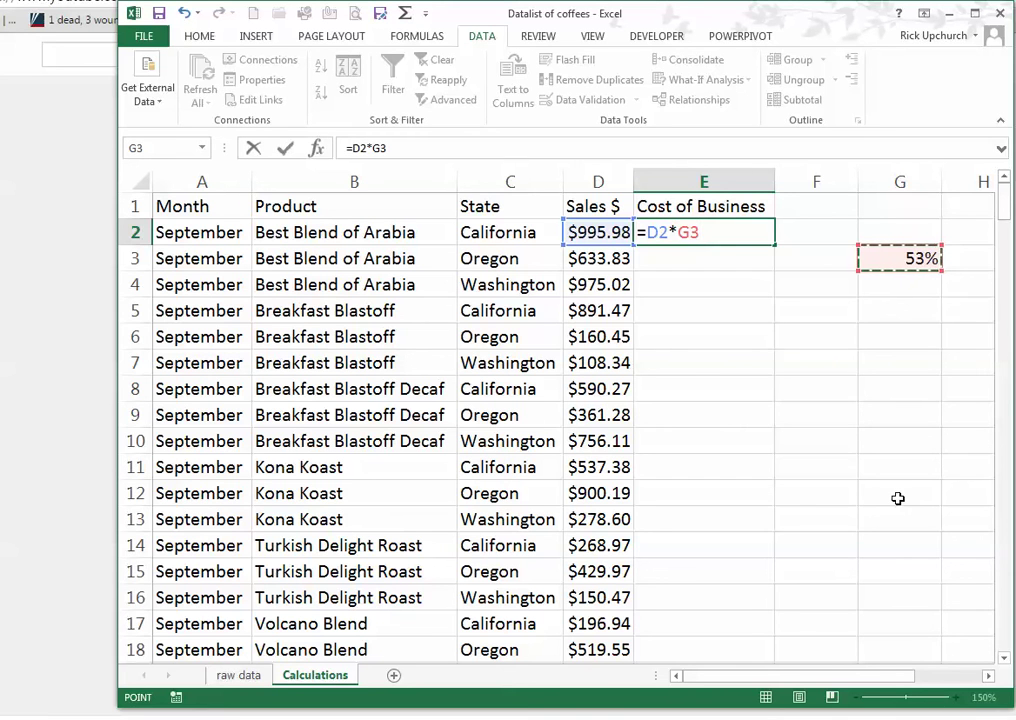
{"action": "key", "text": "Return"}
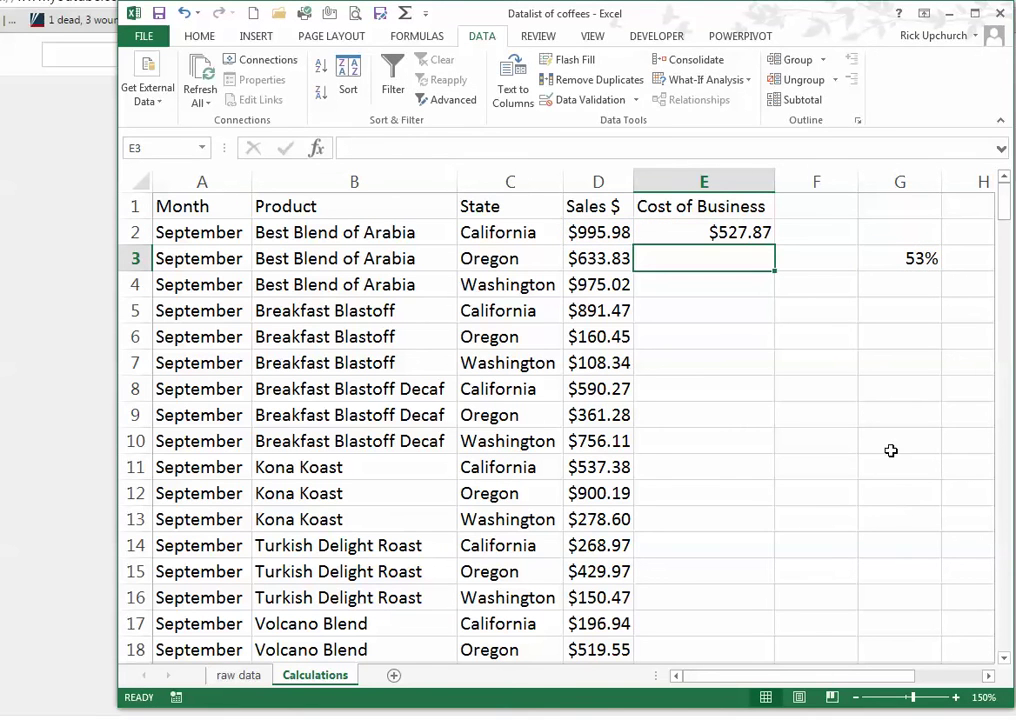
Fill the Cost of Business formula from E2 down to E8 and inspect the formulas in E2 and E3.
{"action": "left_click", "coordinate": [603, 234]}
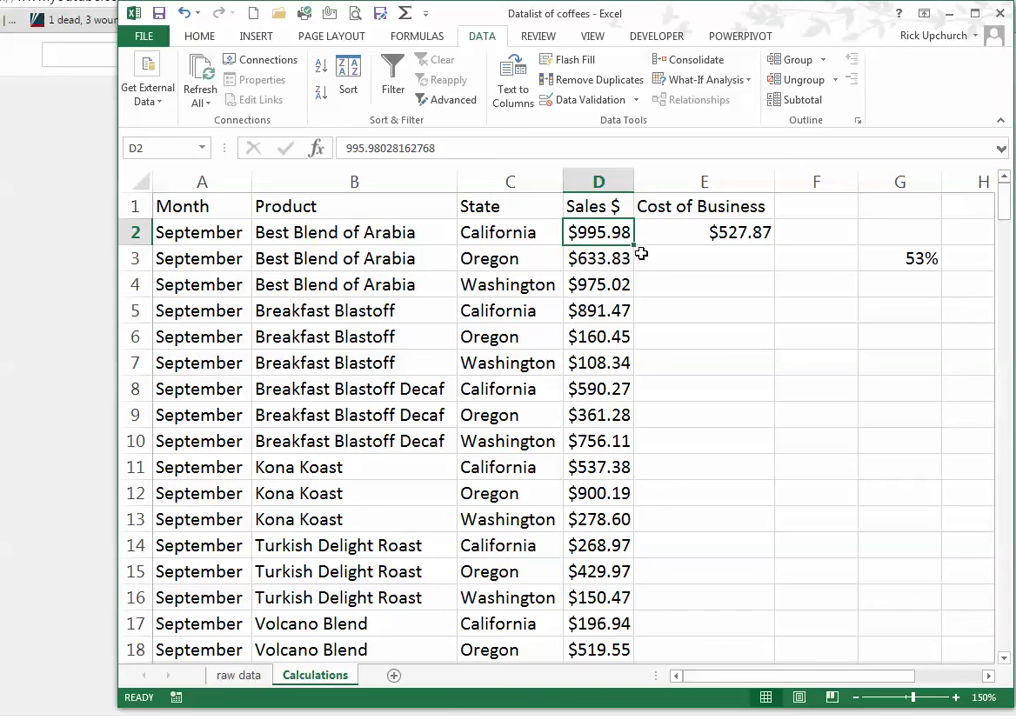
{"action": "left_click", "coordinate": [710, 234]}
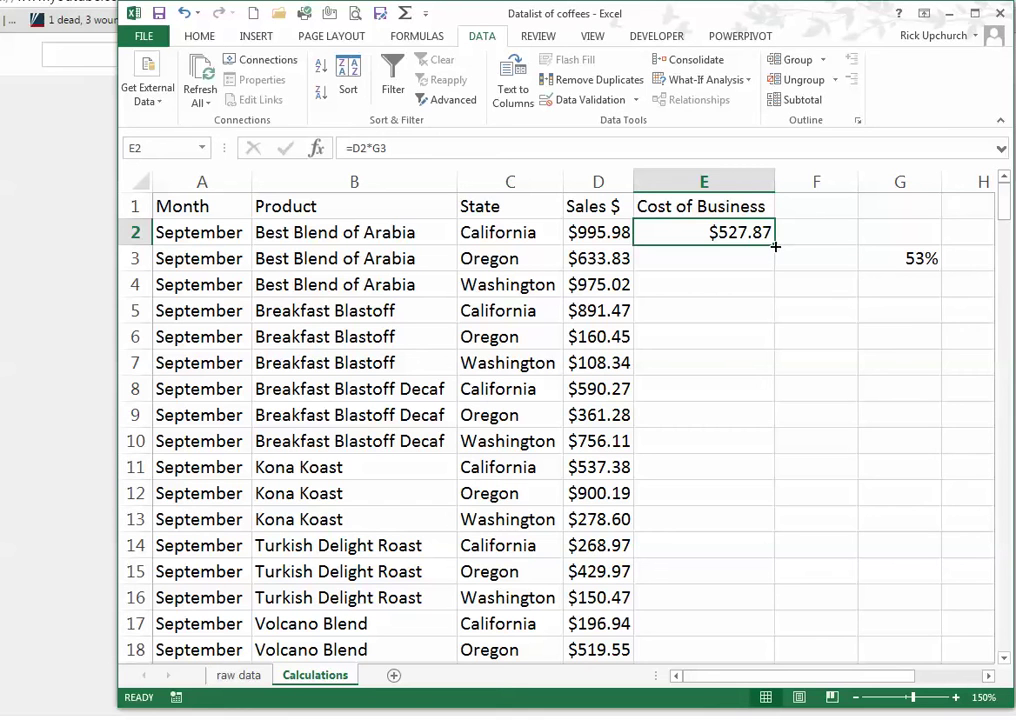
{"action": "left_click_drag", "start_coordinate": [775, 245], "coordinate": [764, 397]}
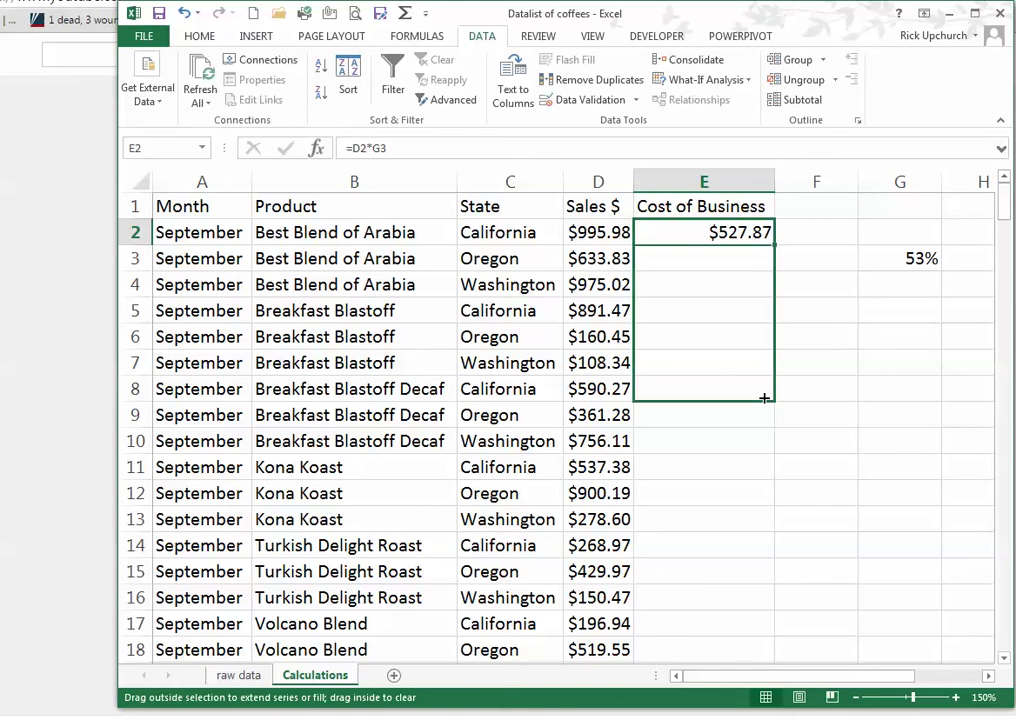
{"action": "left_click_drag", "start_coordinate": [764, 397], "coordinate": [766, 398]}
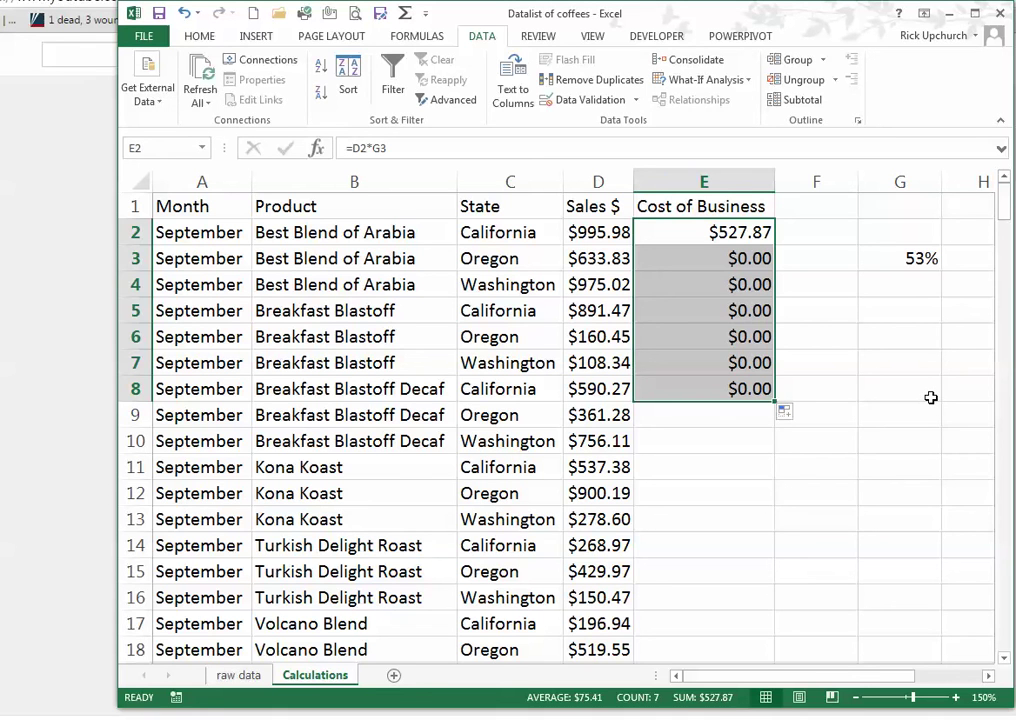
{"action": "left_click", "coordinate": [738, 233]}
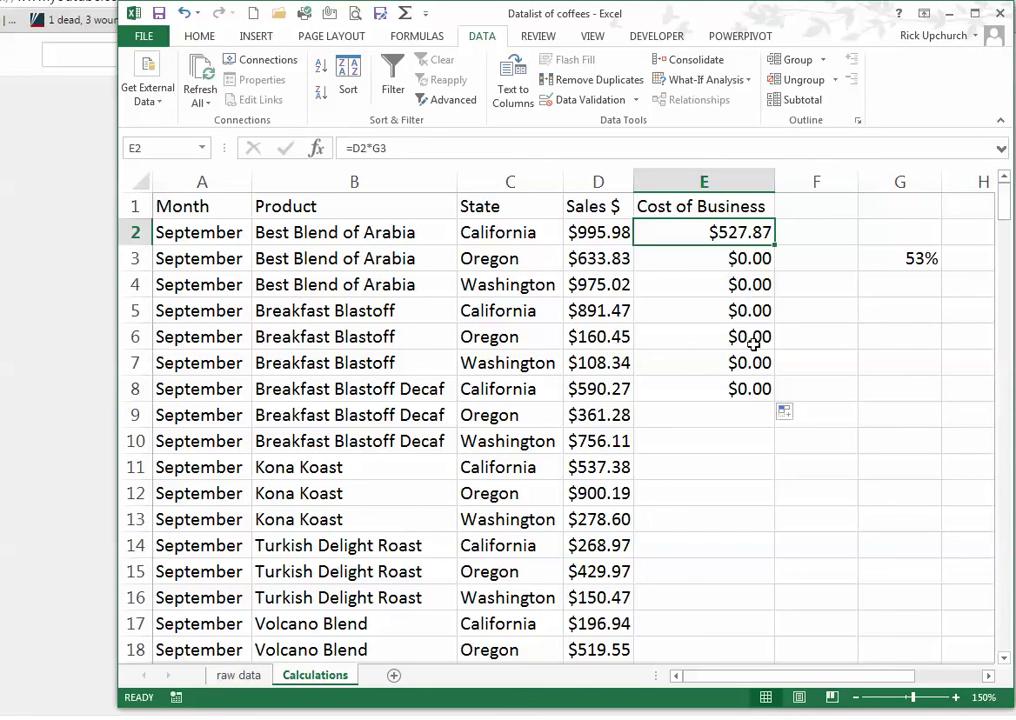
{"action": "left_click", "coordinate": [755, 259]}
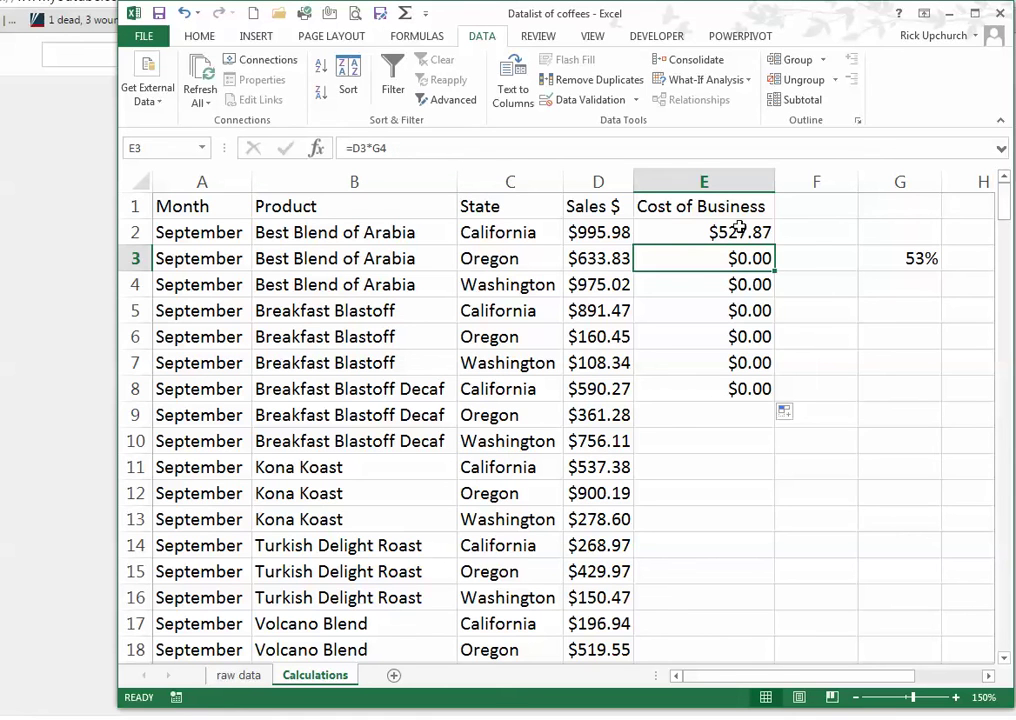
Make the percentage reference in cell E2 absolute so the formula reads =D2*$G$3.
{"action": "left_click", "coordinate": [900, 288]}
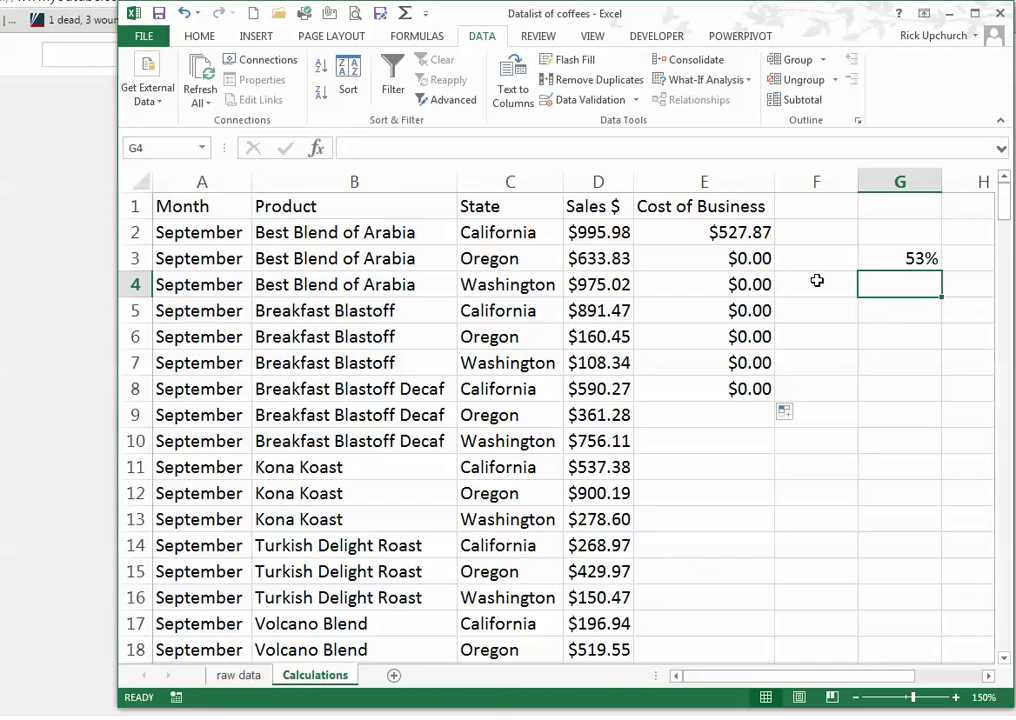
{"action": "left_click", "coordinate": [744, 233]}
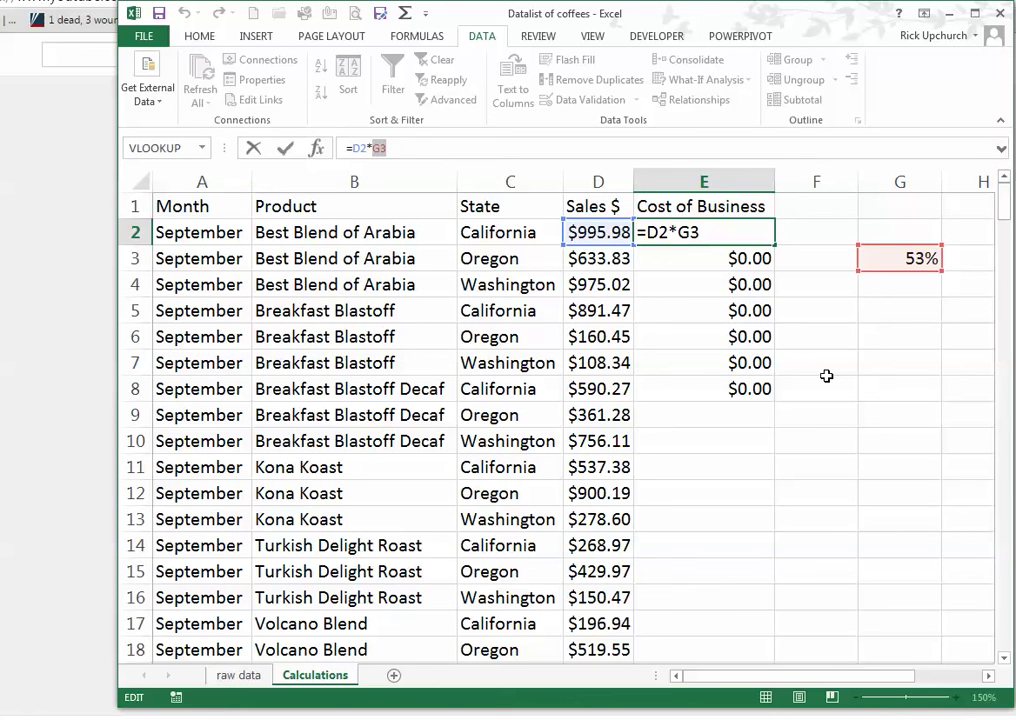
{"action": "key", "text": "F4"}
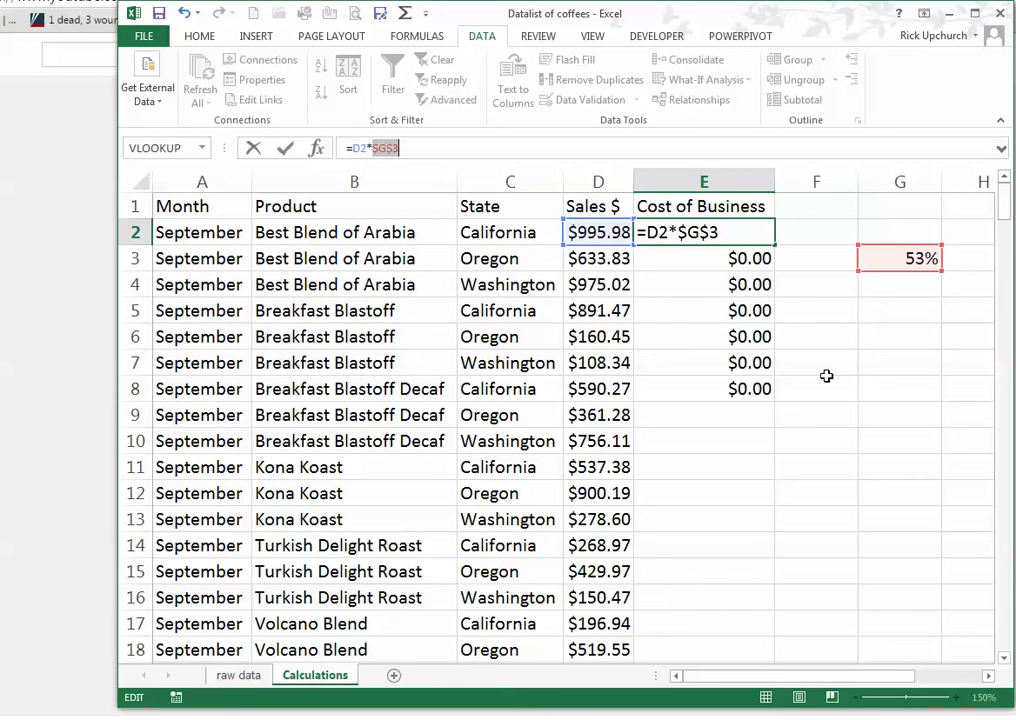
{"action": "key", "text": "F4"}
{"action": "key", "text": "F4"}
{"action": "key", "text": "F4"}
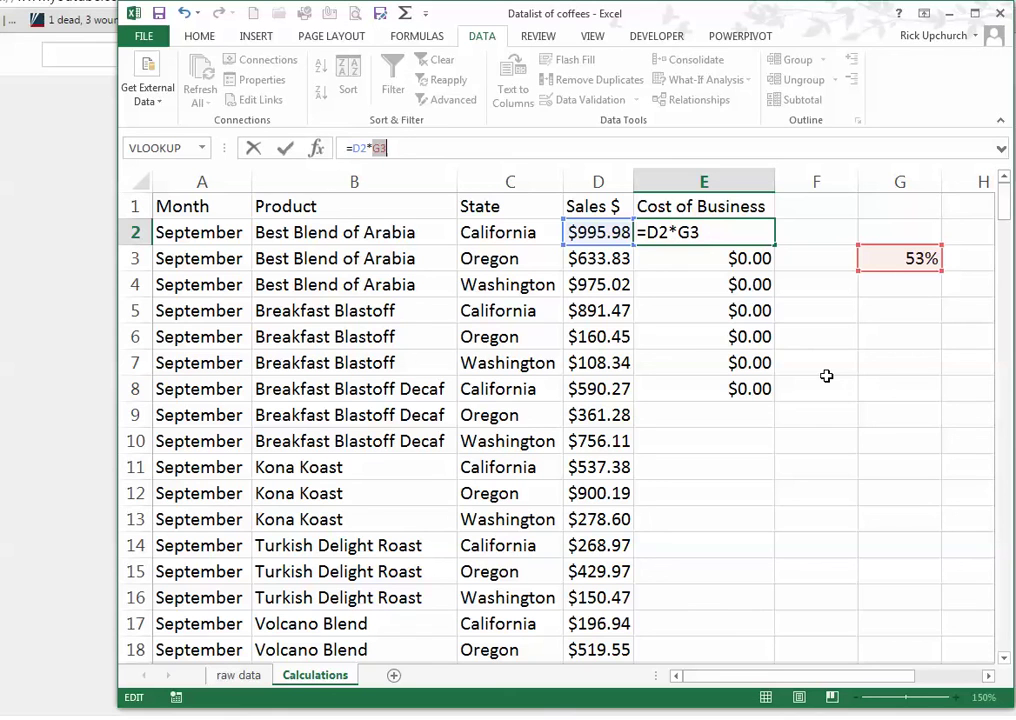
{"action": "key", "text": "F4"}
{"action": "key", "text": "Return"}
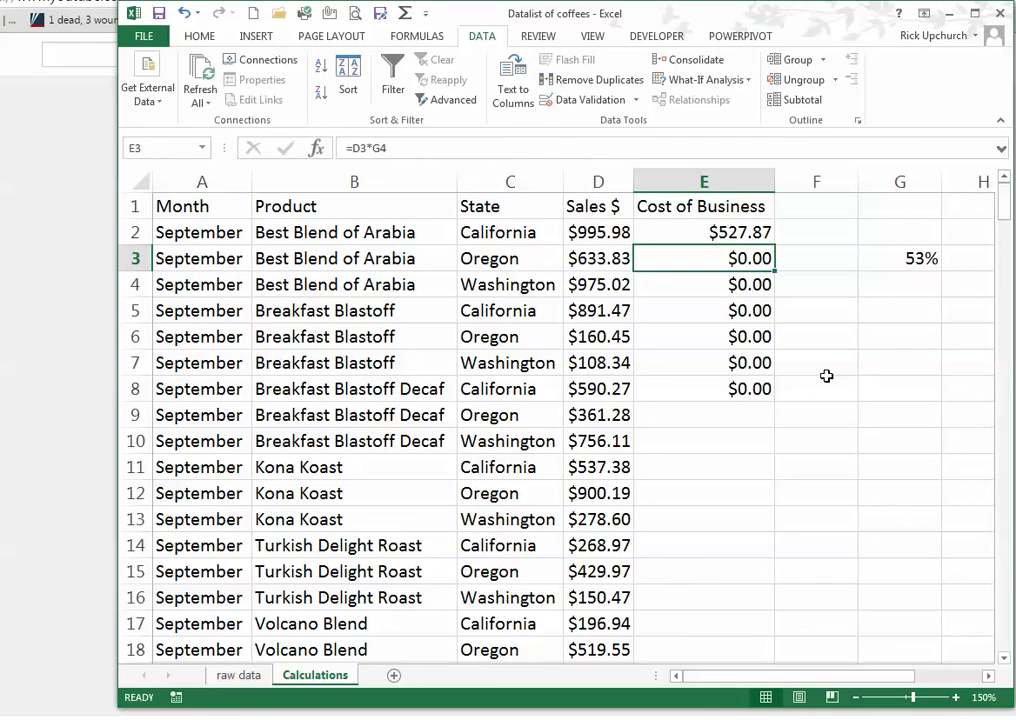
Fill the corrected Cost of Business formula from E2 down to E9 and inspect the formulas in E3 through E6.
{"action": "left_click", "coordinate": [733, 233]}
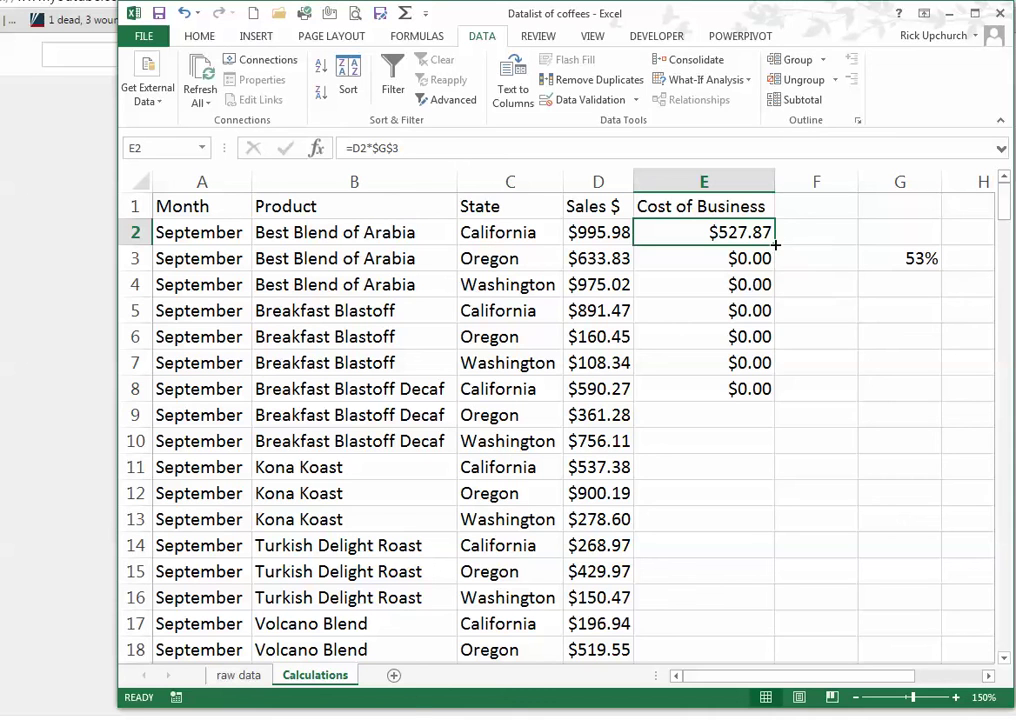
{"action": "left_click_drag", "start_coordinate": [774, 244], "coordinate": [759, 431]}
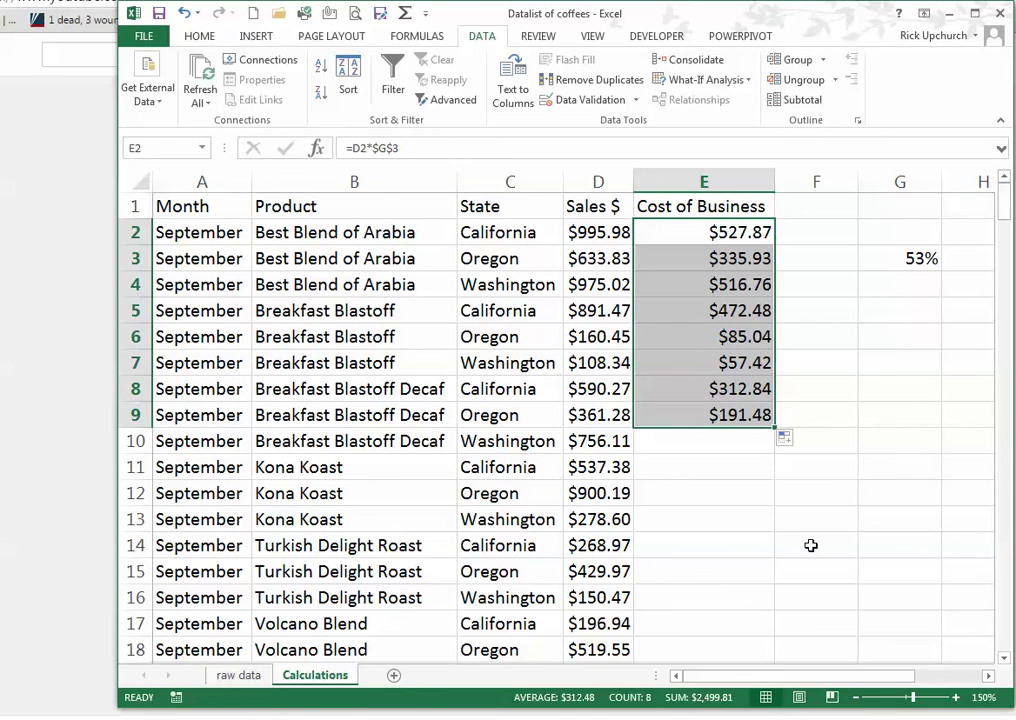
{"action": "left_click", "coordinate": [733, 260]}
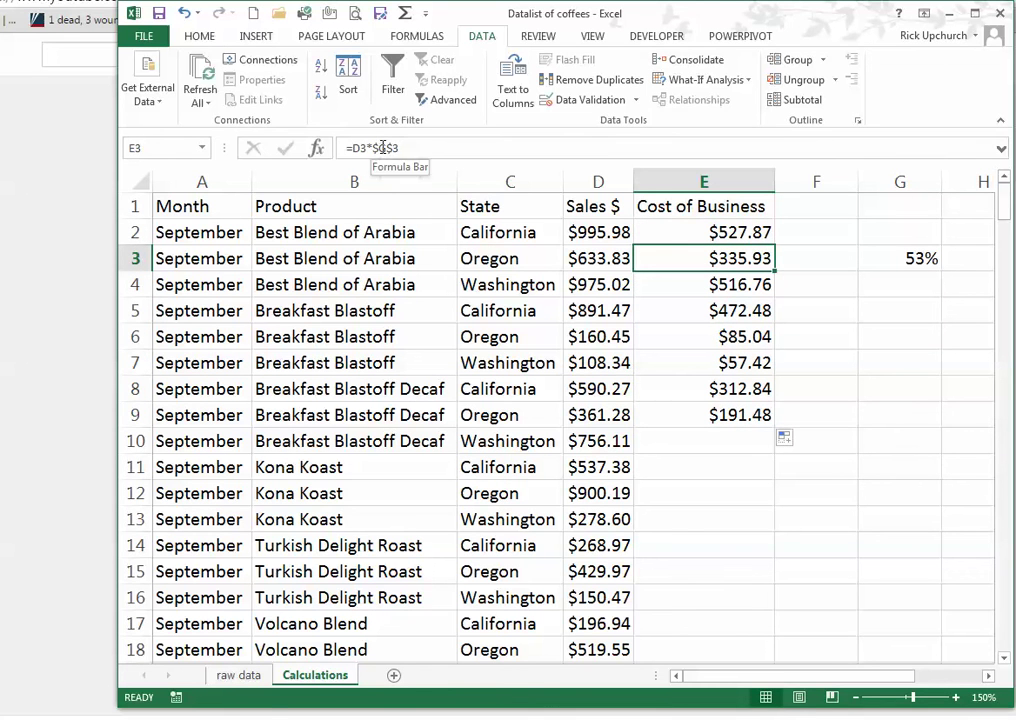
{"action": "left_click", "coordinate": [740, 287]}
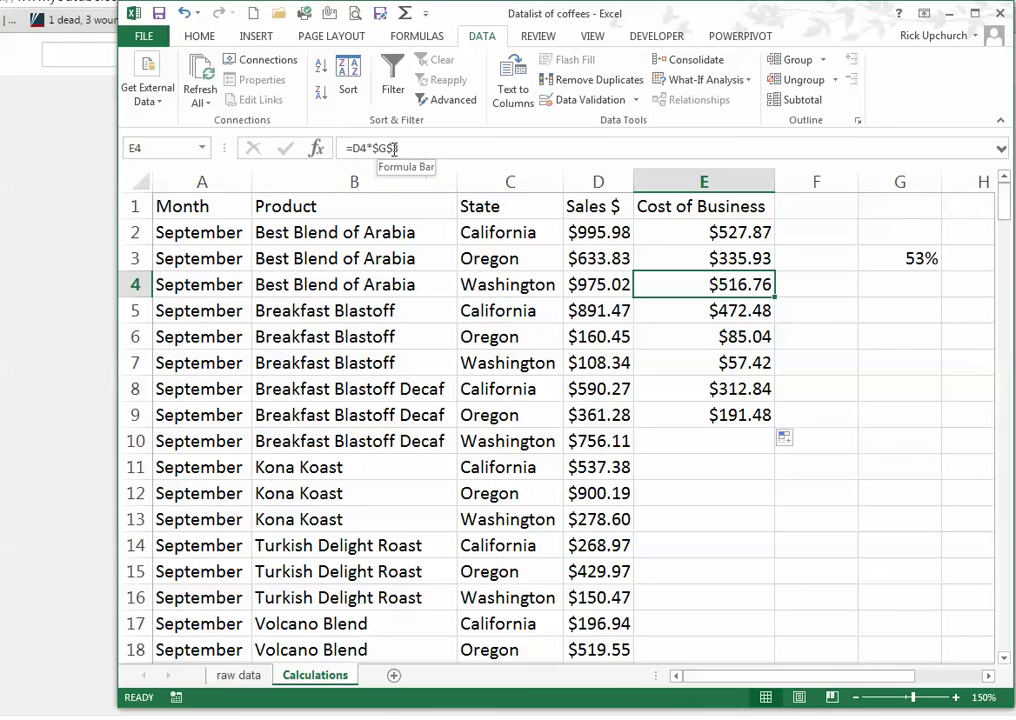
{"action": "left_click", "coordinate": [737, 311]}
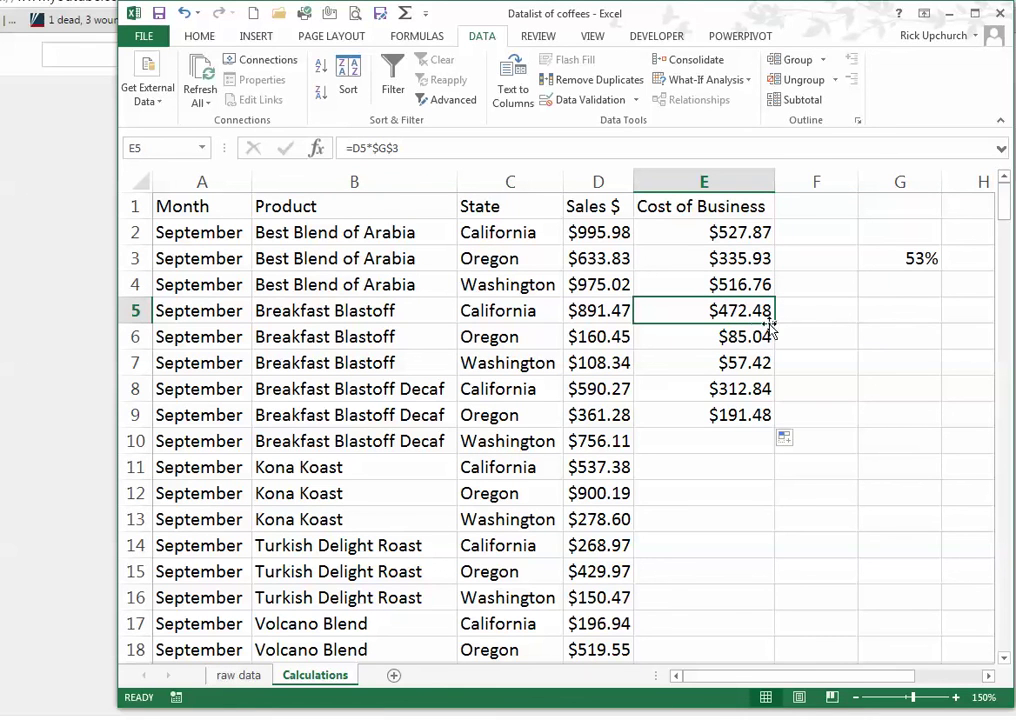
{"action": "left_click", "coordinate": [744, 330]}
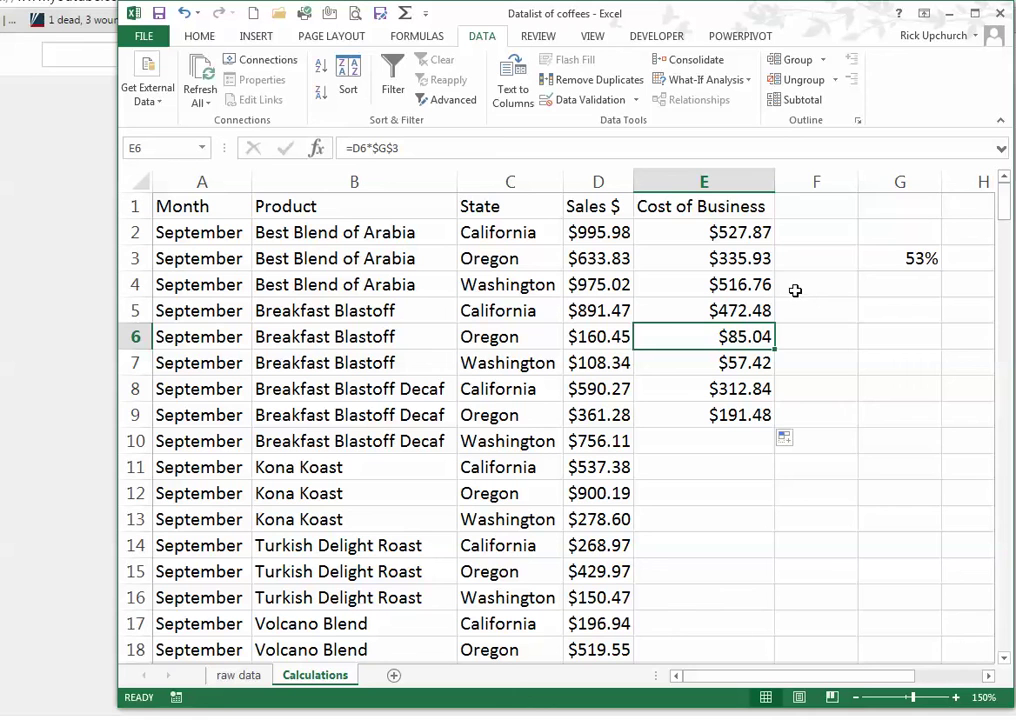
{"action": "left_click", "coordinate": [920, 259]}
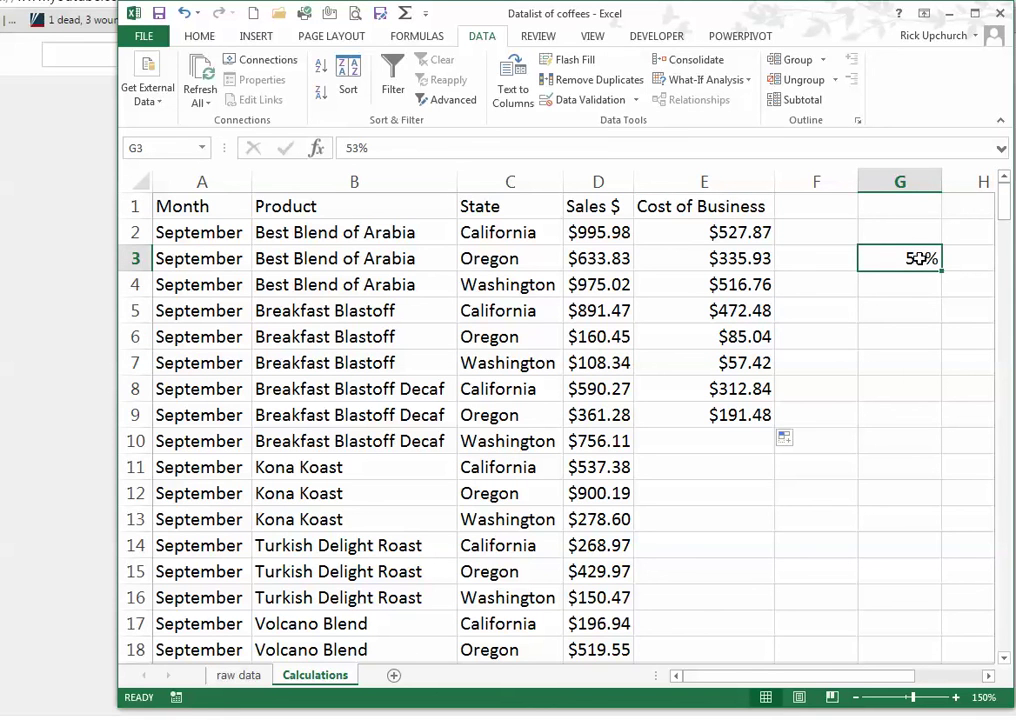
Add the heading Profit in cell F1.
{"action": "left_click", "coordinate": [824, 208]}
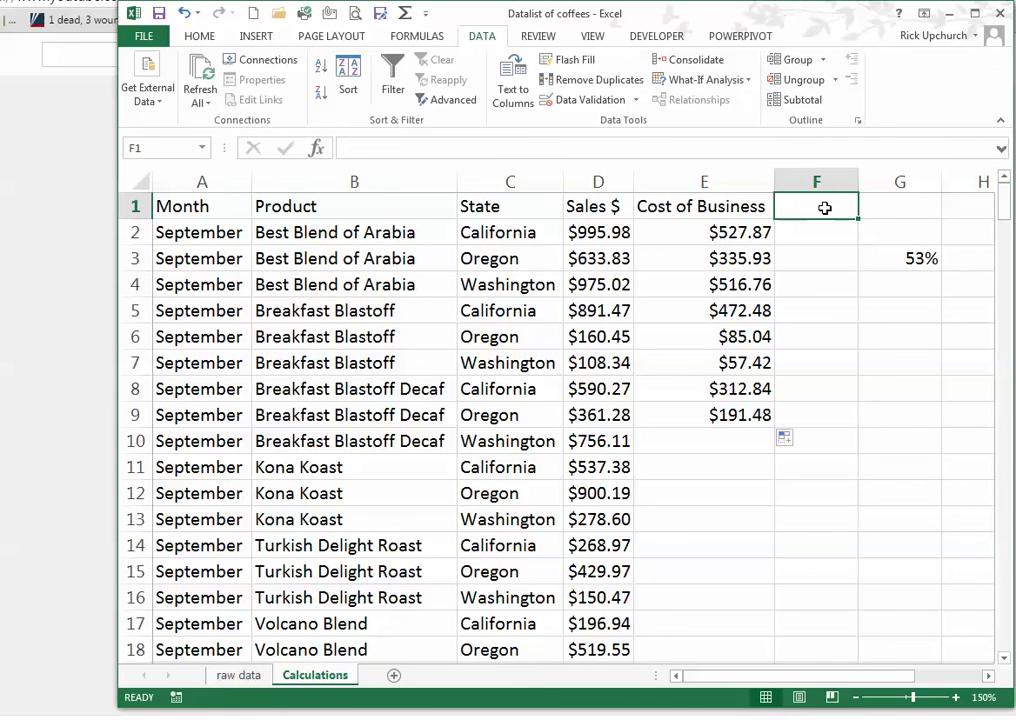
{"action": "type", "text": "Profit"}
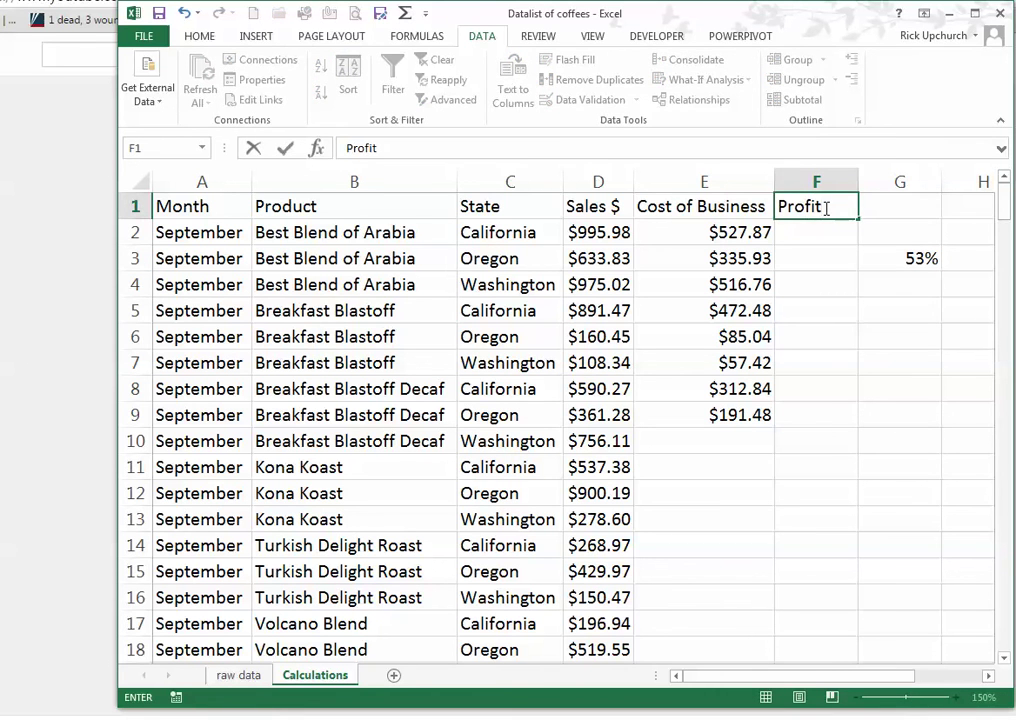
{"action": "key", "text": "Return"}
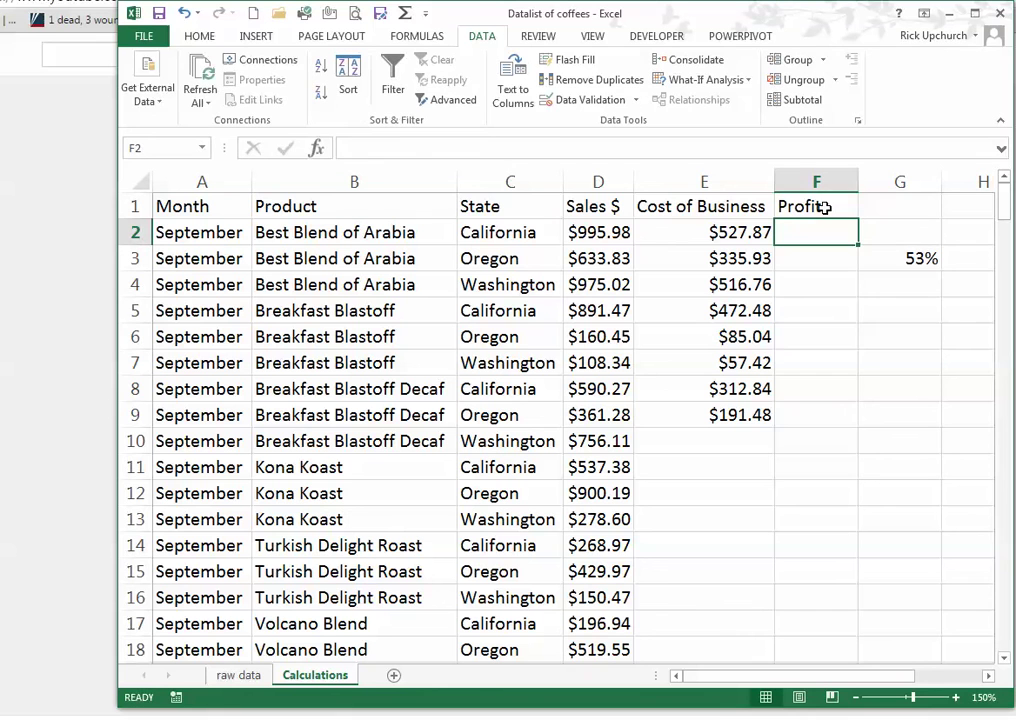
Enter the formula =D2-E2 in cell F2 to calculate the first row's profit.
{"action": "left_click", "coordinate": [601, 231]}
{"action": "left_click", "coordinate": [673, 236]}
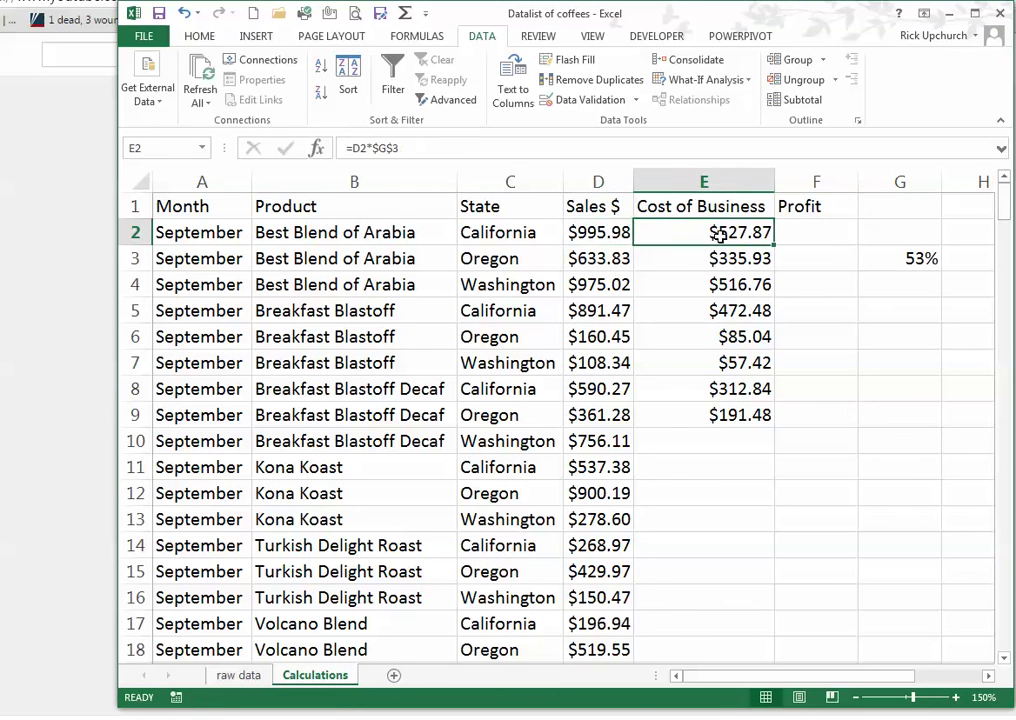
{"action": "left_click", "coordinate": [805, 231]}
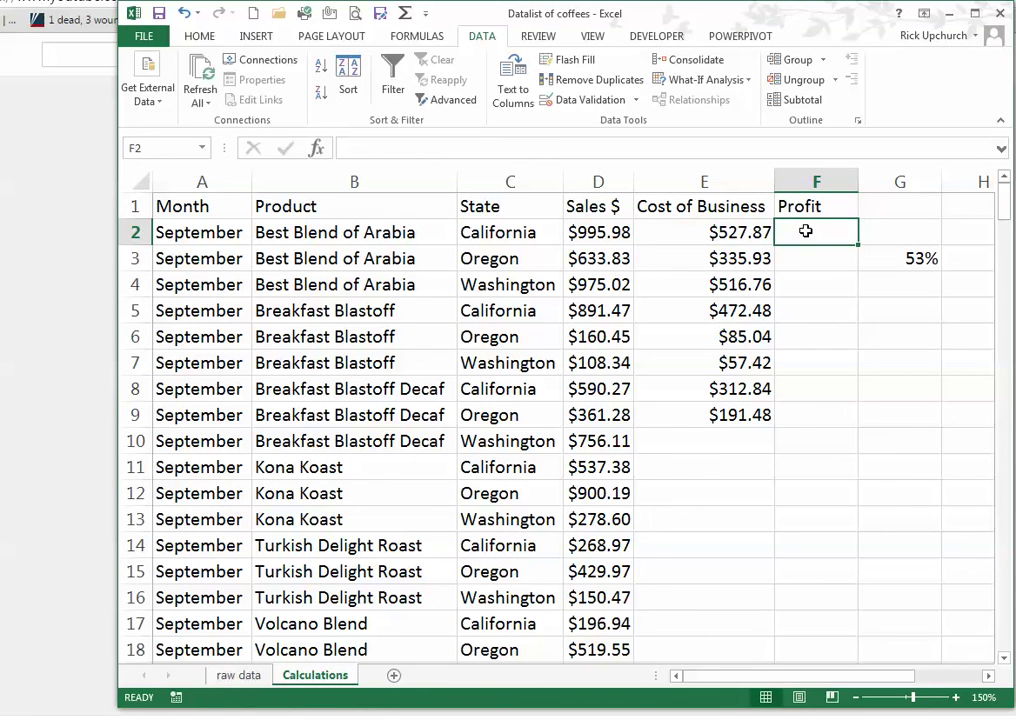
{"action": "type", "text": "="}
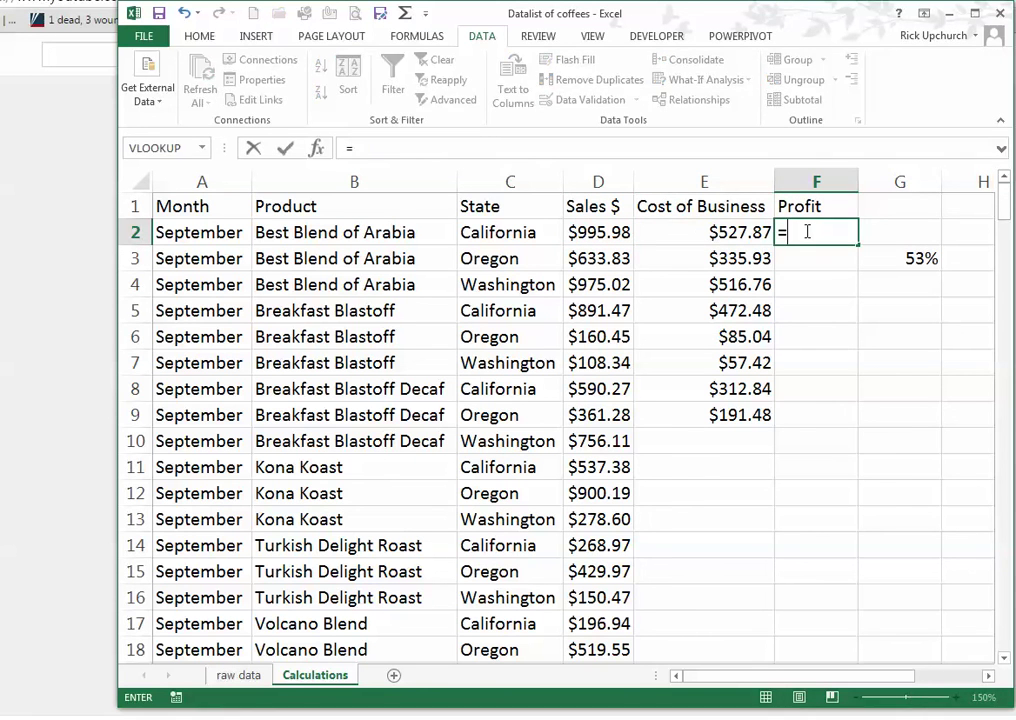
{"action": "left_click", "coordinate": [595, 231]}
{"action": "type", "text": "-"}
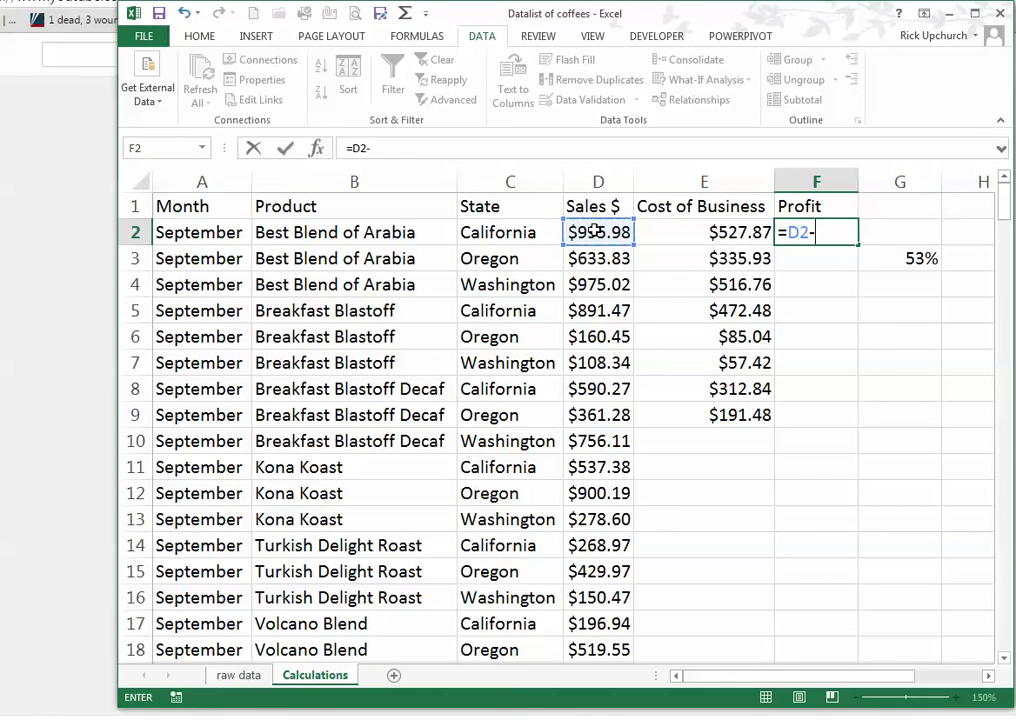
{"action": "left_click", "coordinate": [722, 232]}
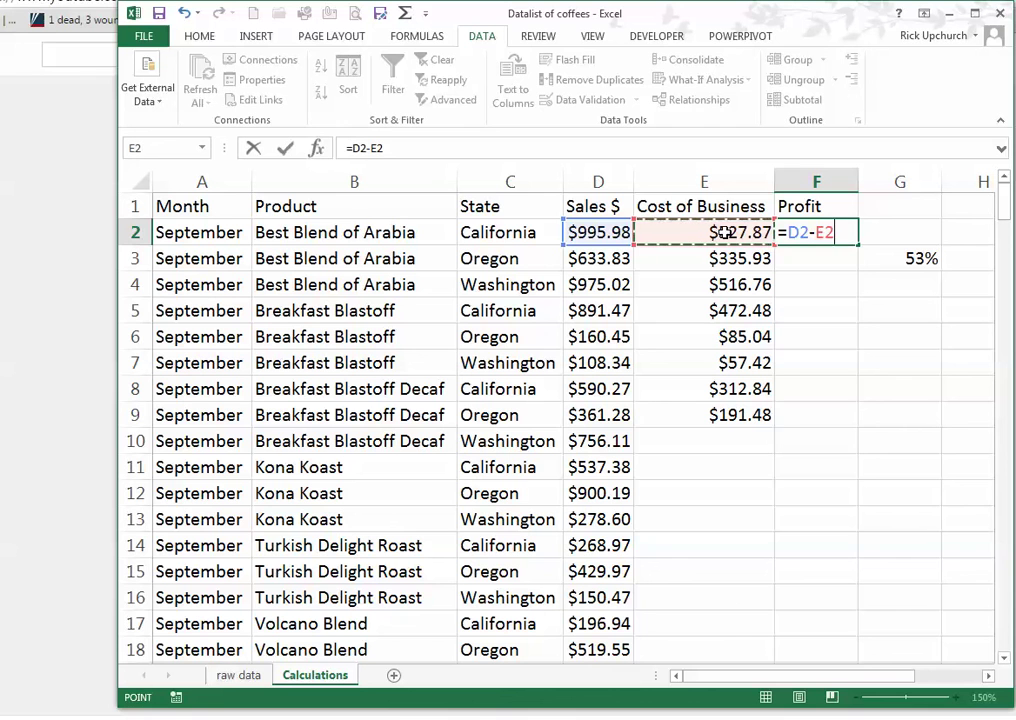
{"action": "key", "text": "Return"}
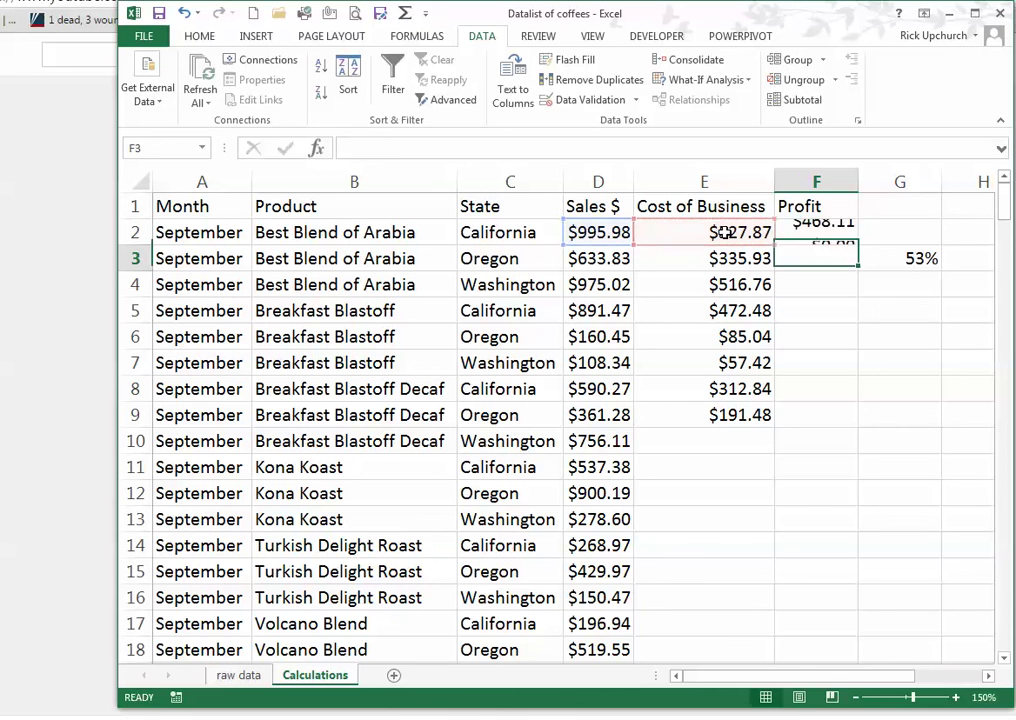
Fill the Profit formula from F2 down to F9 and review the profits against the percentage in G3.
{"action": "left_click", "coordinate": [838, 236]}
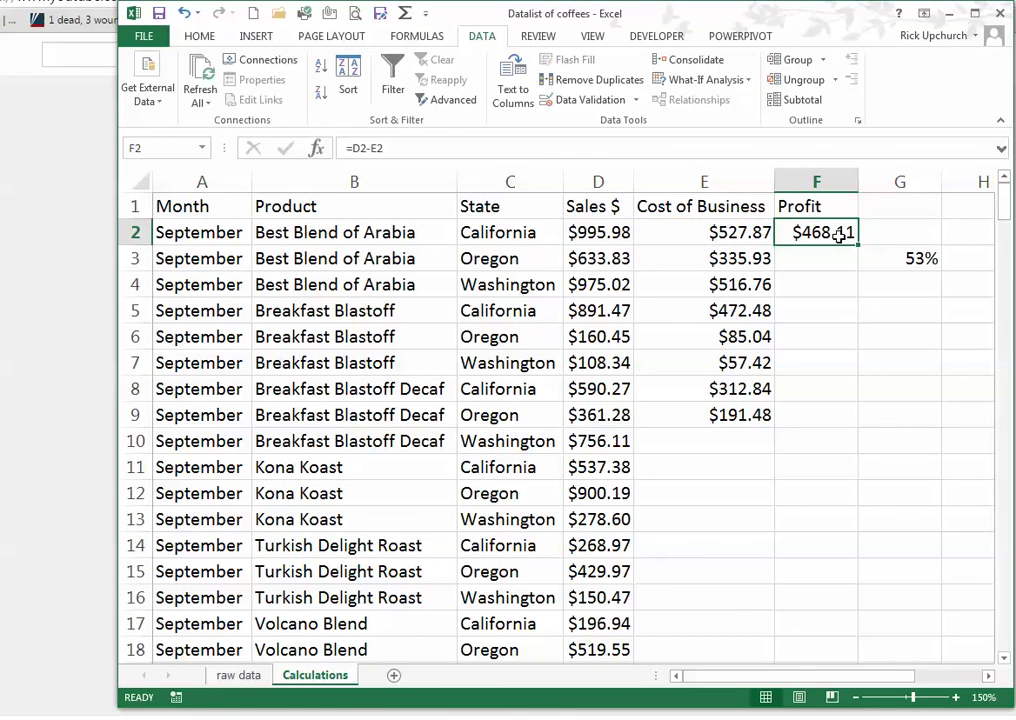
{"action": "left_click_drag", "start_coordinate": [858, 244], "coordinate": [839, 420]}
{"action": "left_click", "coordinate": [833, 535]}
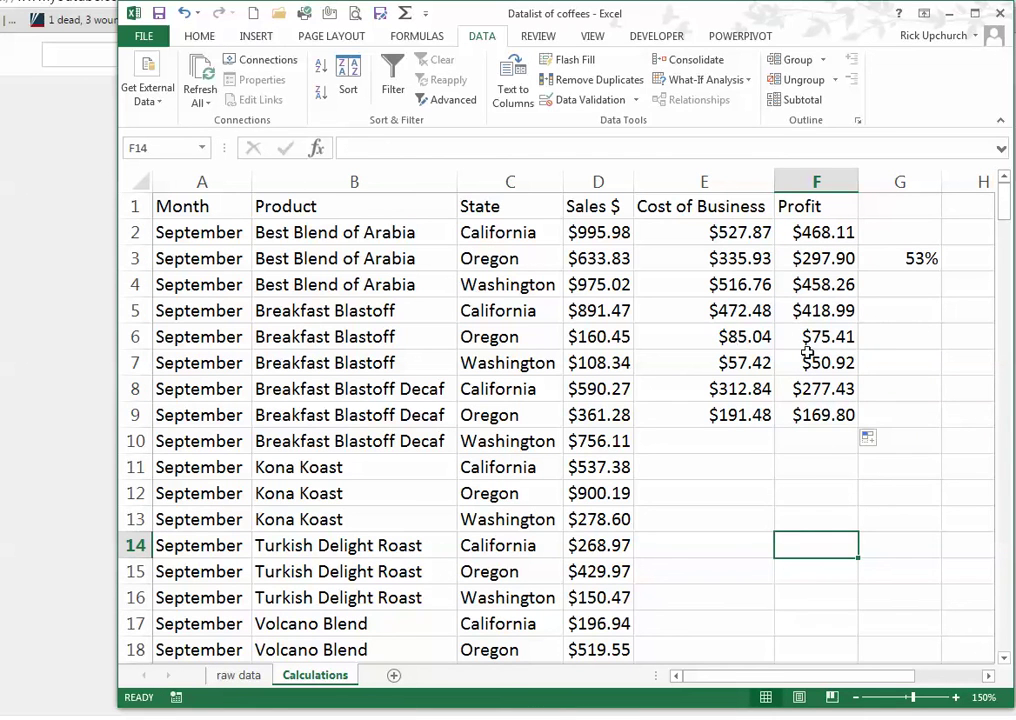
{"action": "left_click", "coordinate": [910, 258]}
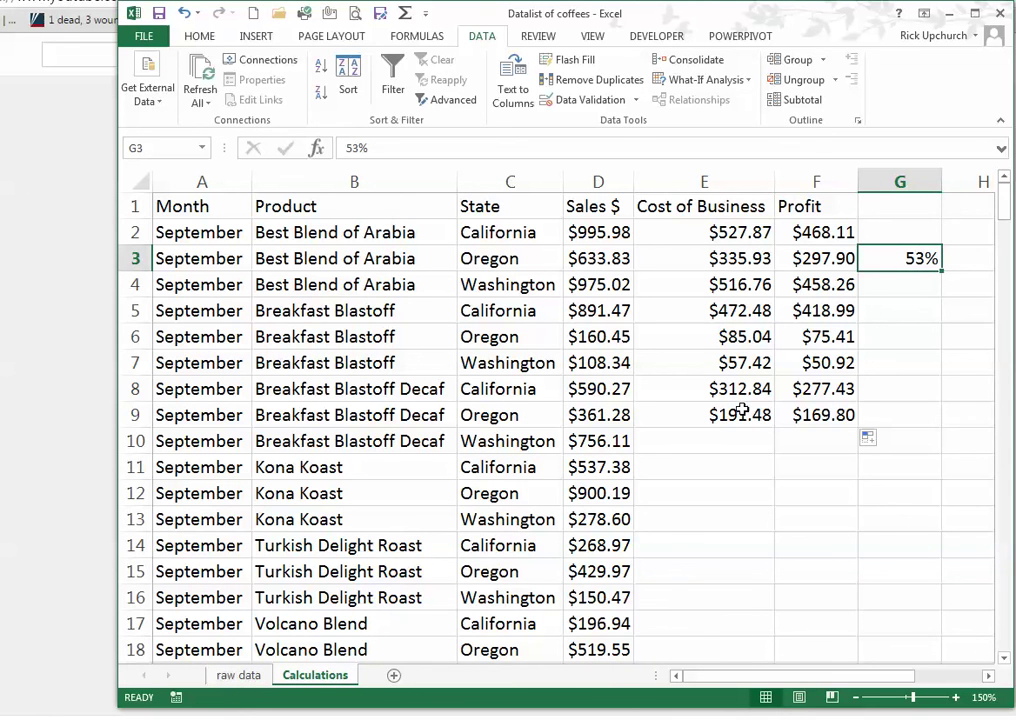
{"action": "left_click_drag", "start_coordinate": [816, 234], "coordinate": [820, 390]}
{"action": "left_click", "coordinate": [828, 462]}
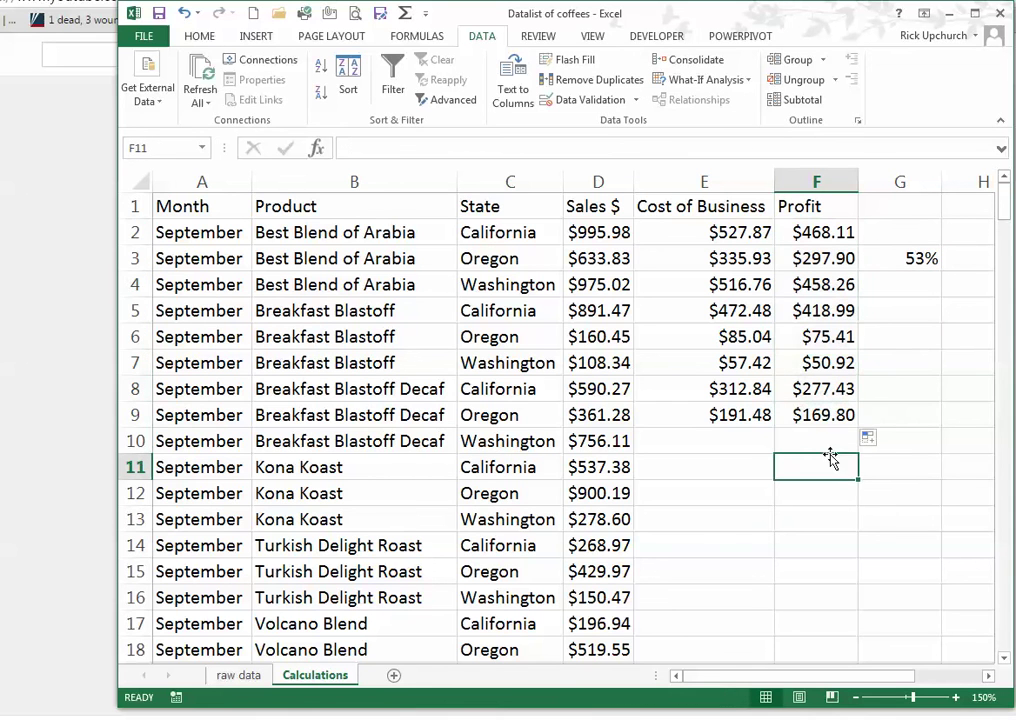
Total the Cost of Business values in cell E10 with the AutoSum formula =SUM(E2:E9).
{"action": "left_click", "coordinate": [745, 440]}
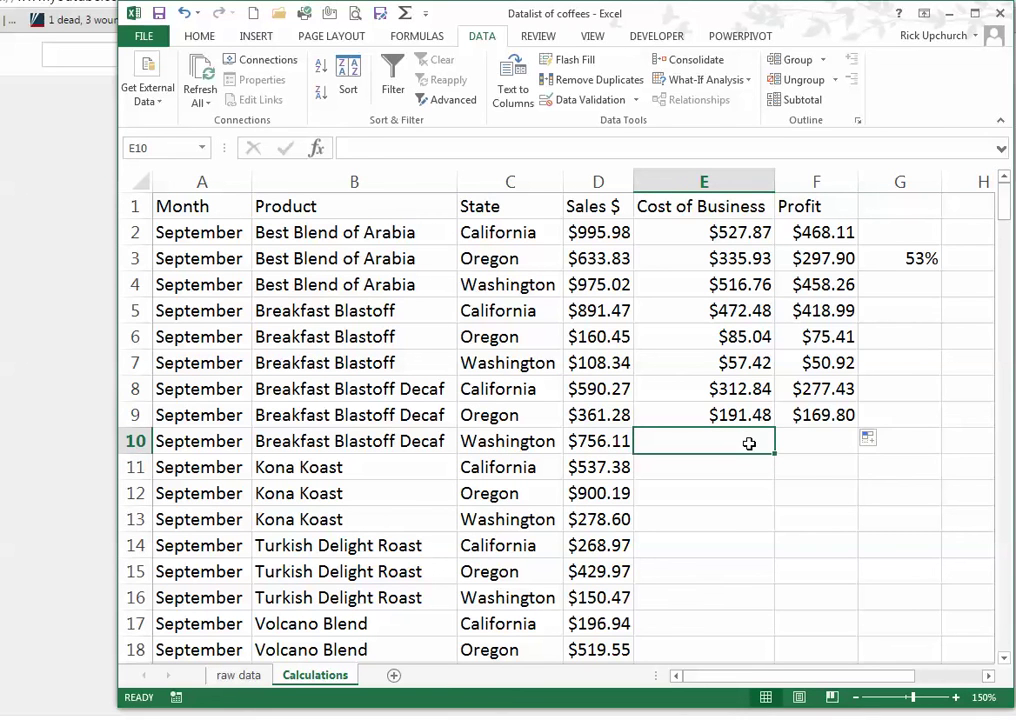
{"action": "left_click", "coordinate": [204, 38]}
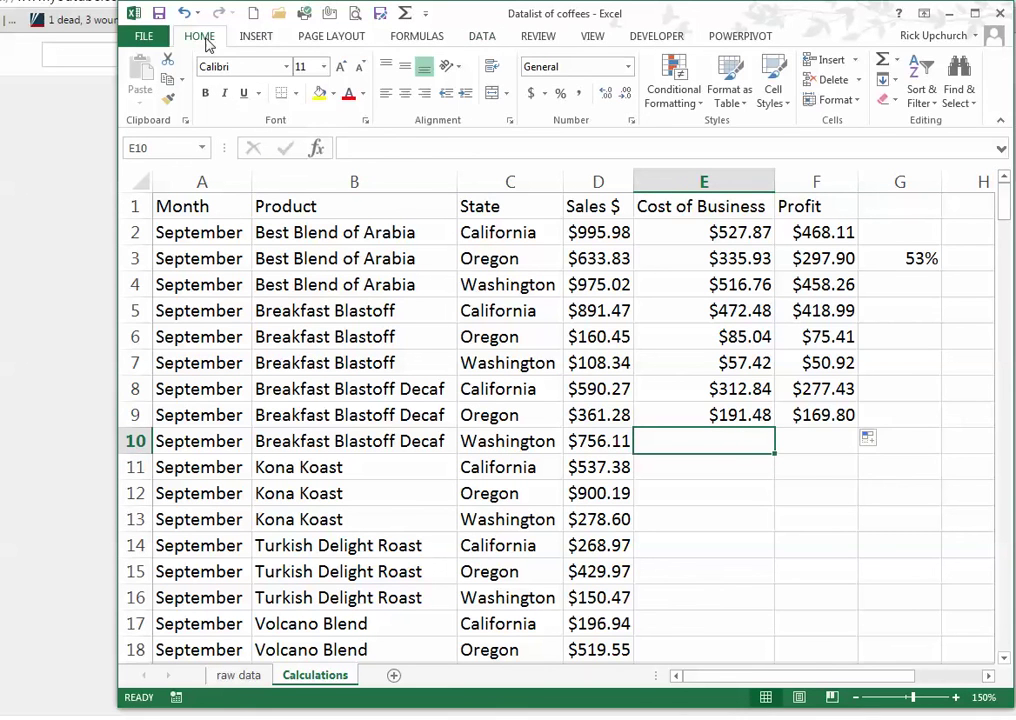
{"action": "left_click", "coordinate": [896, 62]}
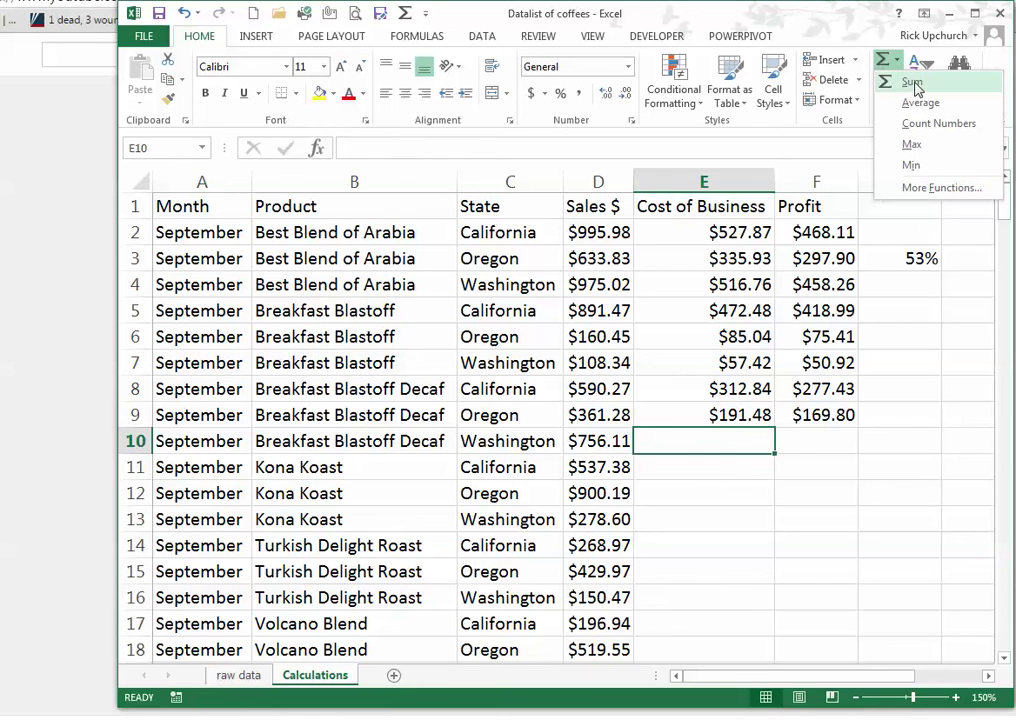
{"action": "left_click", "coordinate": [913, 82]}
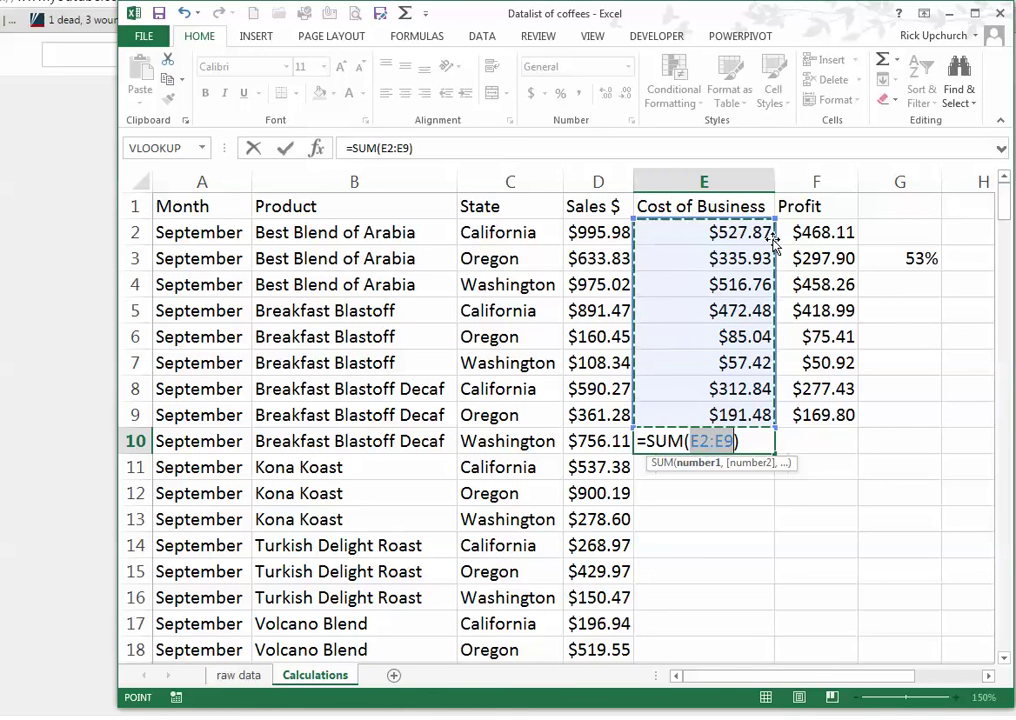
{"action": "mouse_move", "coordinate": [773, 240]}
{"action": "left_mouse_down"}
{"action": "mouse_move", "coordinate": [752, 326]}
{"action": "mouse_move", "coordinate": [757, 230]}
{"action": "mouse_move", "coordinate": [757, 352]}
{"action": "mouse_move", "coordinate": [760, 226]}
{"action": "left_mouse_up"}
{"action": "left_click", "coordinate": [792, 437]}
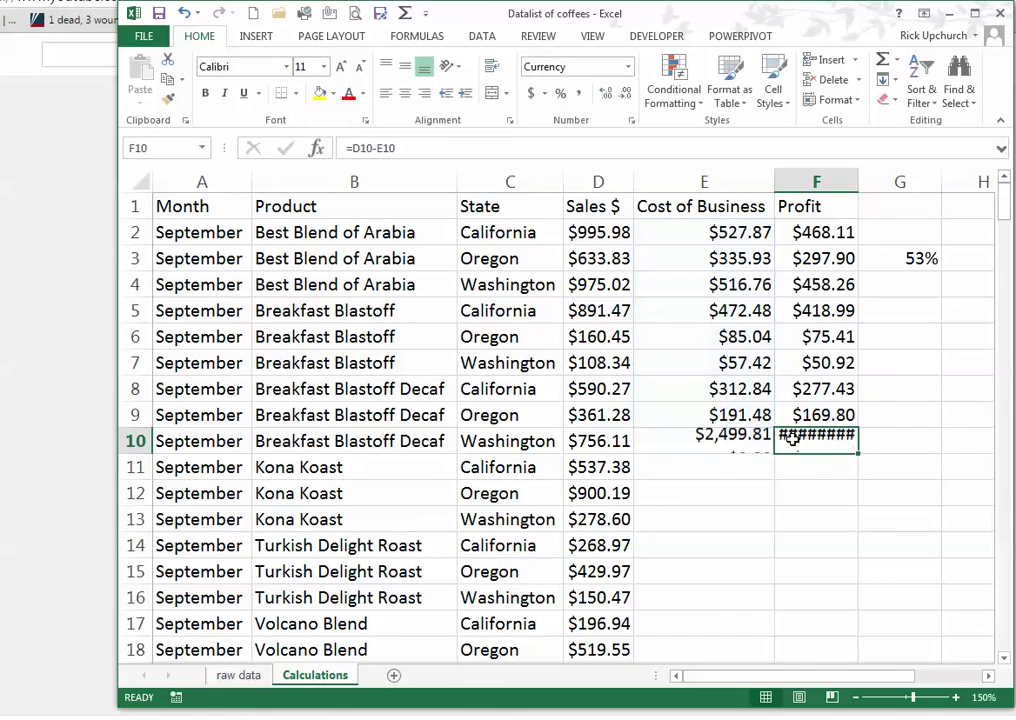
Examine the SUM formula in E10 and the range E2:E9 that it adds up.
{"action": "left_click", "coordinate": [735, 439]}
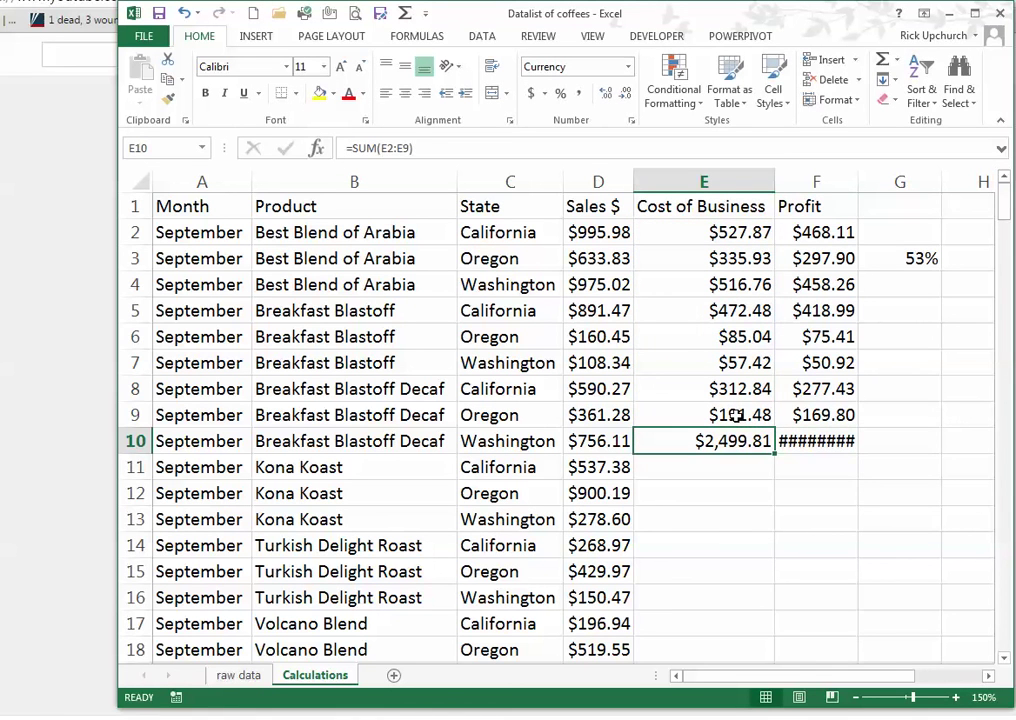
{"action": "left_click", "coordinate": [735, 415]}
{"action": "left_click", "coordinate": [705, 440]}
{"action": "left_click", "coordinate": [404, 148]}
{"action": "left_click", "coordinate": [723, 416]}
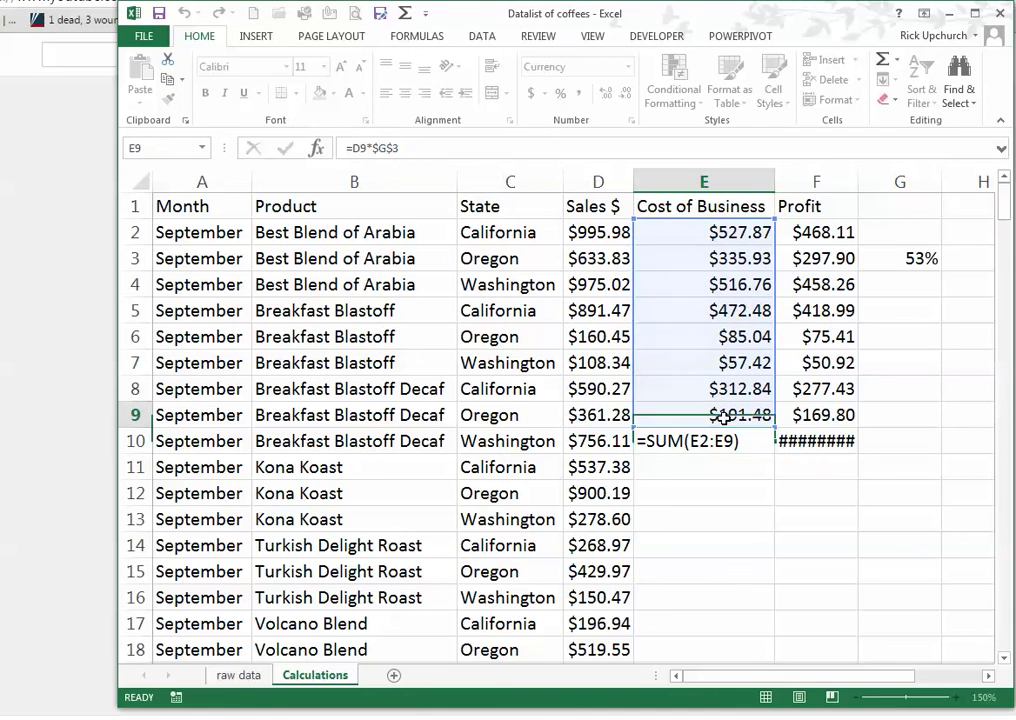
{"action": "left_click_drag", "start_coordinate": [723, 416], "coordinate": [712, 237]}
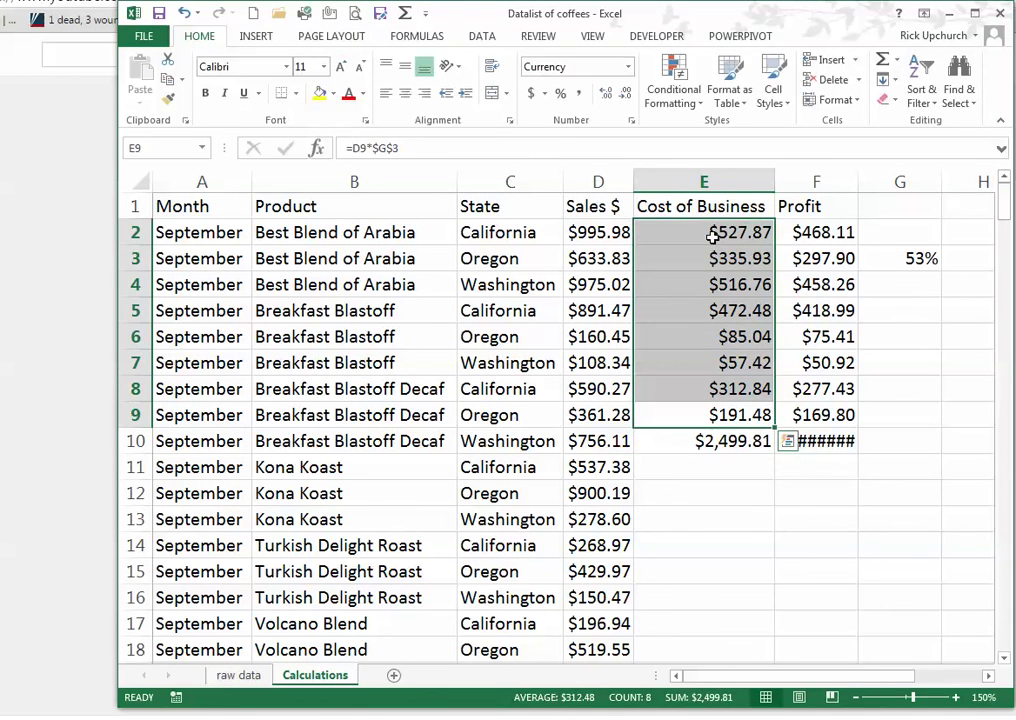
Autofit column F so the Profit value in F10 fits the column width.
{"action": "left_click", "coordinate": [712, 443]}
{"action": "left_click", "coordinate": [806, 441]}
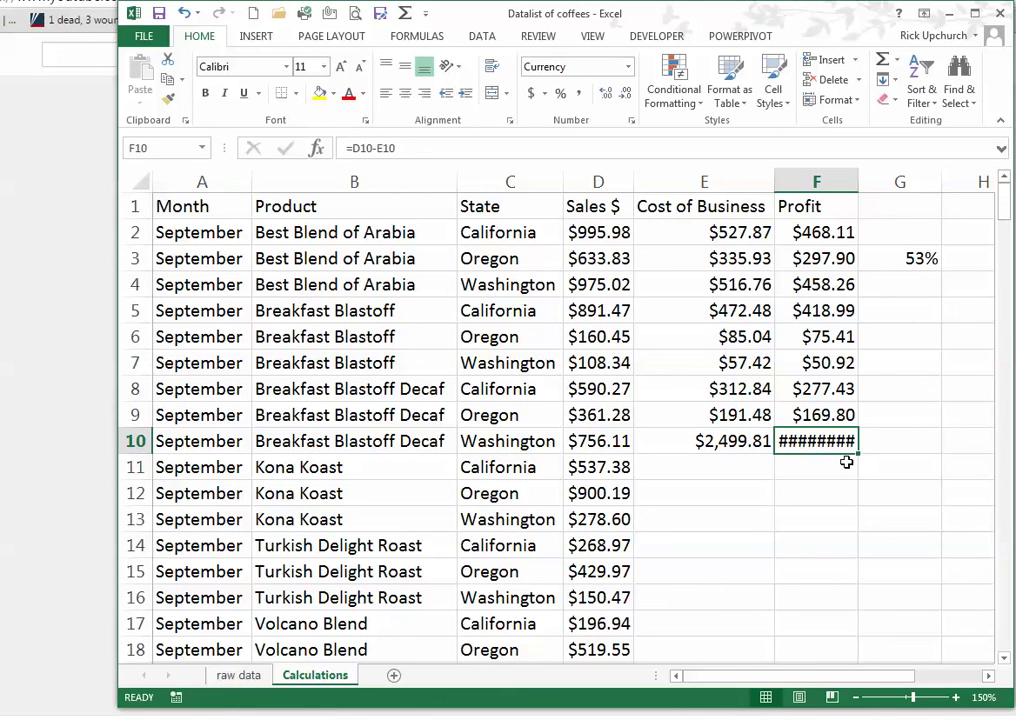
{"action": "double_click", "coordinate": [858, 181]}
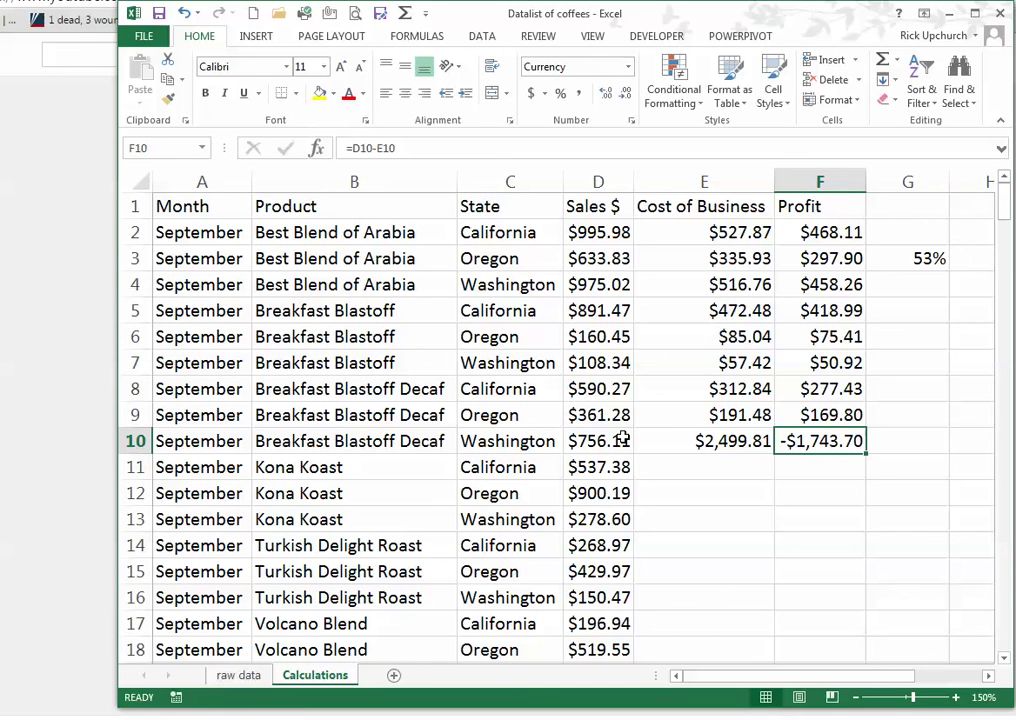
Copy the Cost of Business total formula from E10 across to F10 so that it totals the Profit column.
{"action": "left_click", "coordinate": [718, 443]}
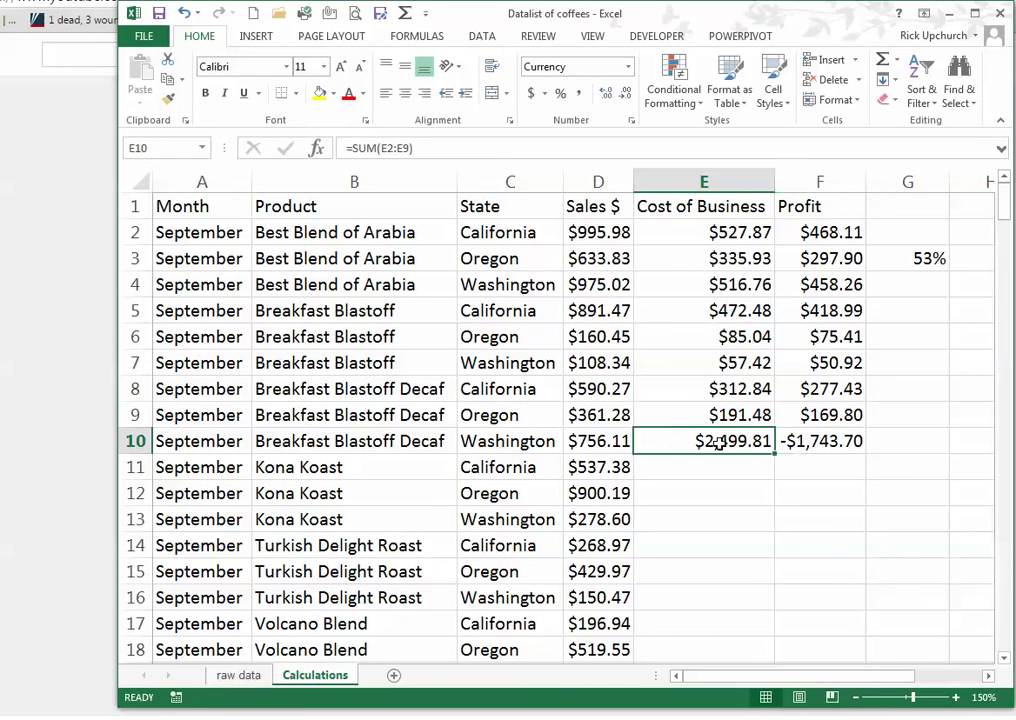
{"action": "left_click", "coordinate": [843, 443]}
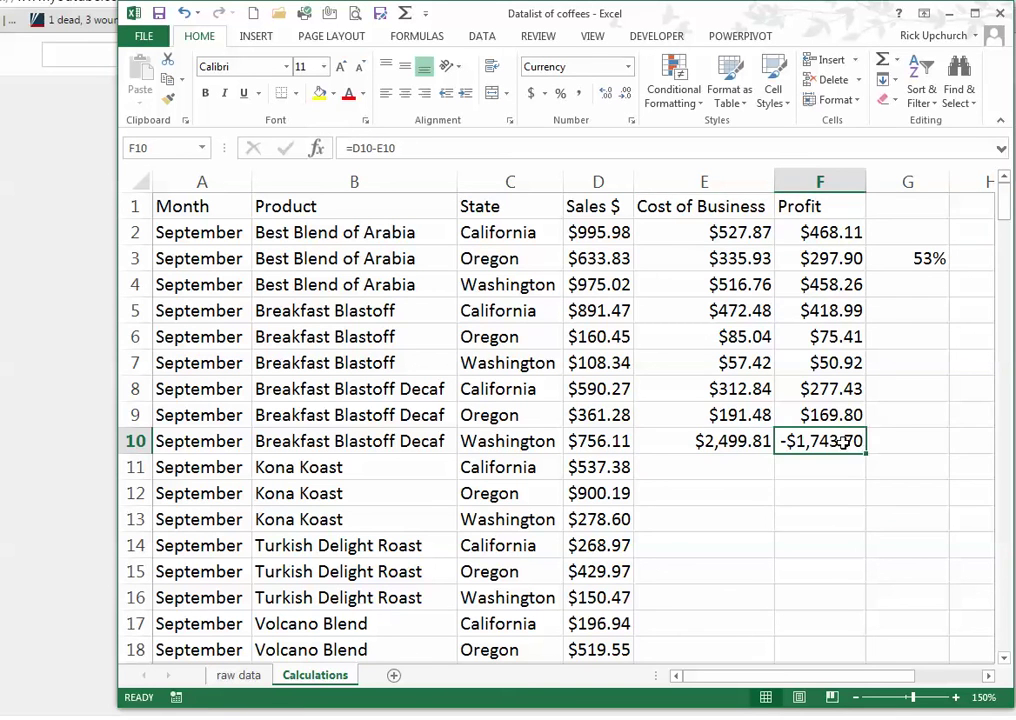
{"action": "left_click", "coordinate": [733, 441]}
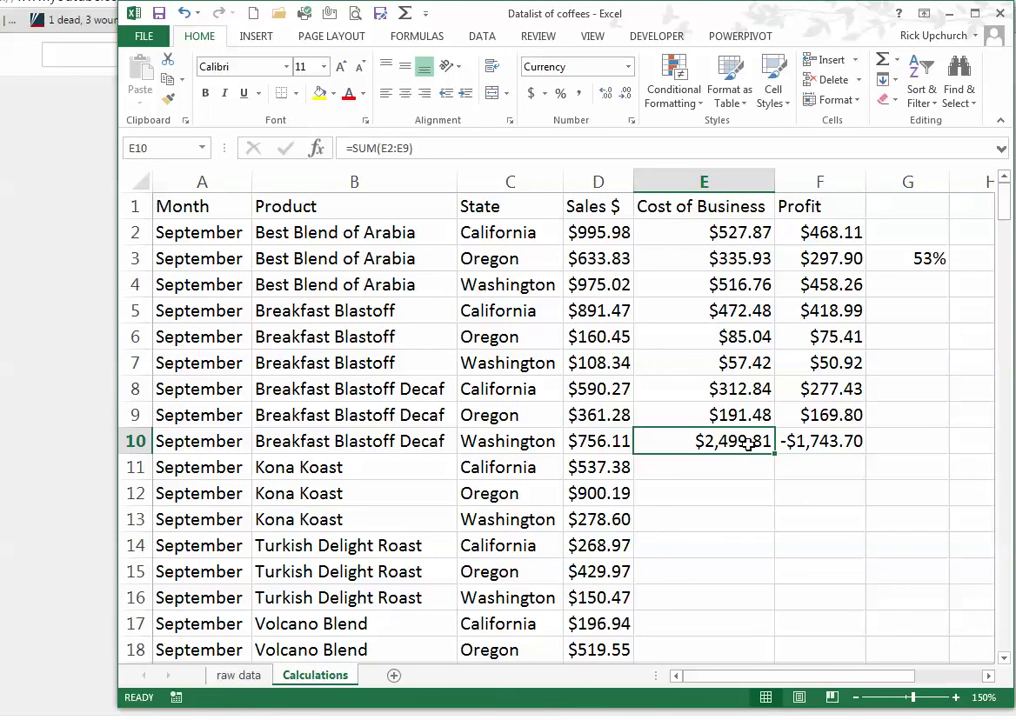
{"action": "left_click_drag", "start_coordinate": [780, 455], "coordinate": [843, 450]}
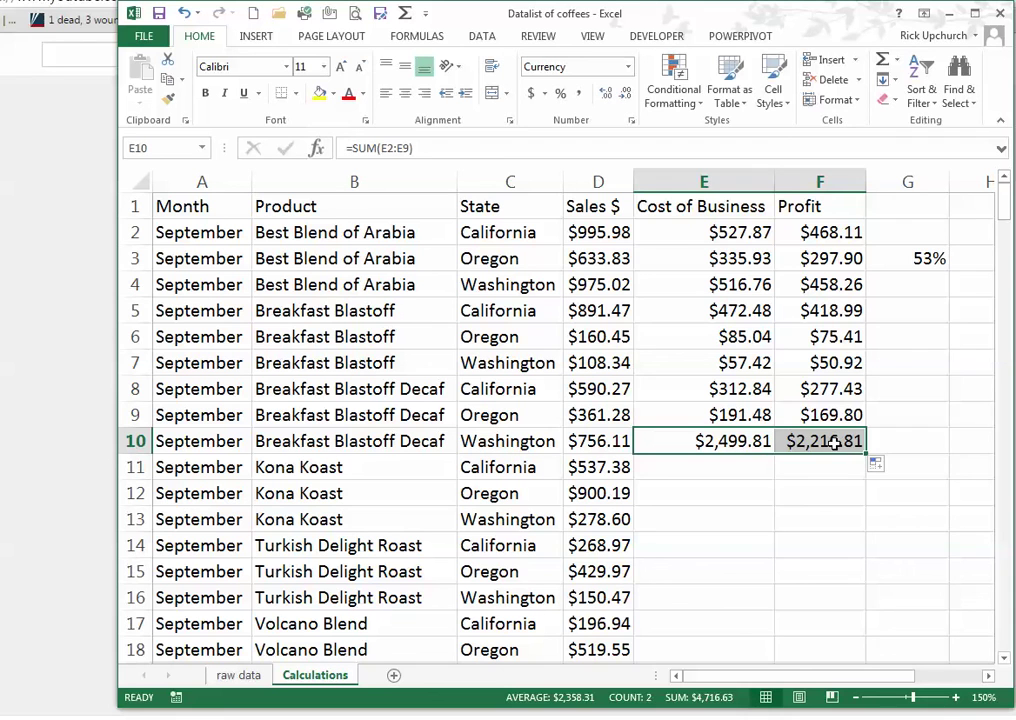
{"action": "left_click", "coordinate": [835, 443]}
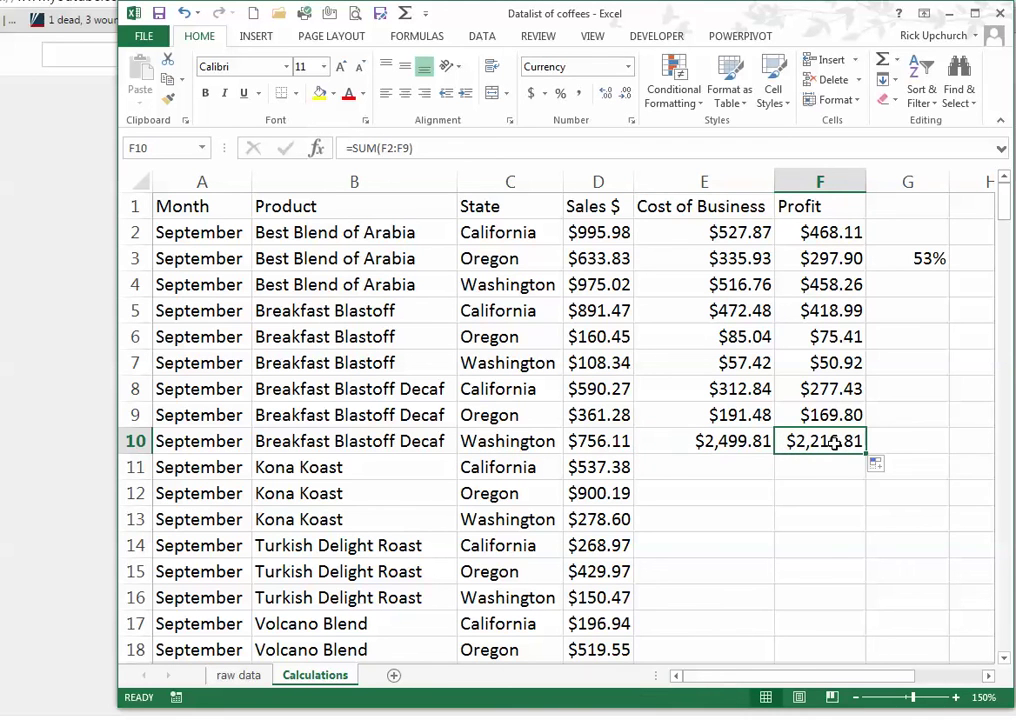
Compare the SUM formulas in E10 and F10 and check the row 9 values above them.
{"action": "left_click", "coordinate": [703, 446]}
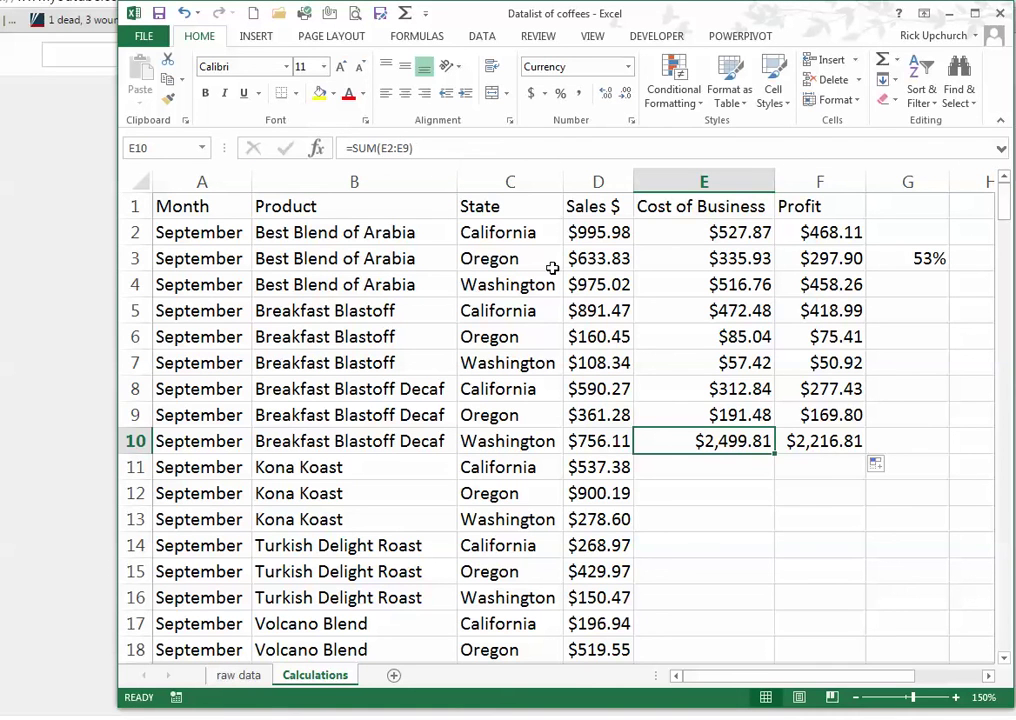
{"action": "left_click", "coordinate": [839, 446]}
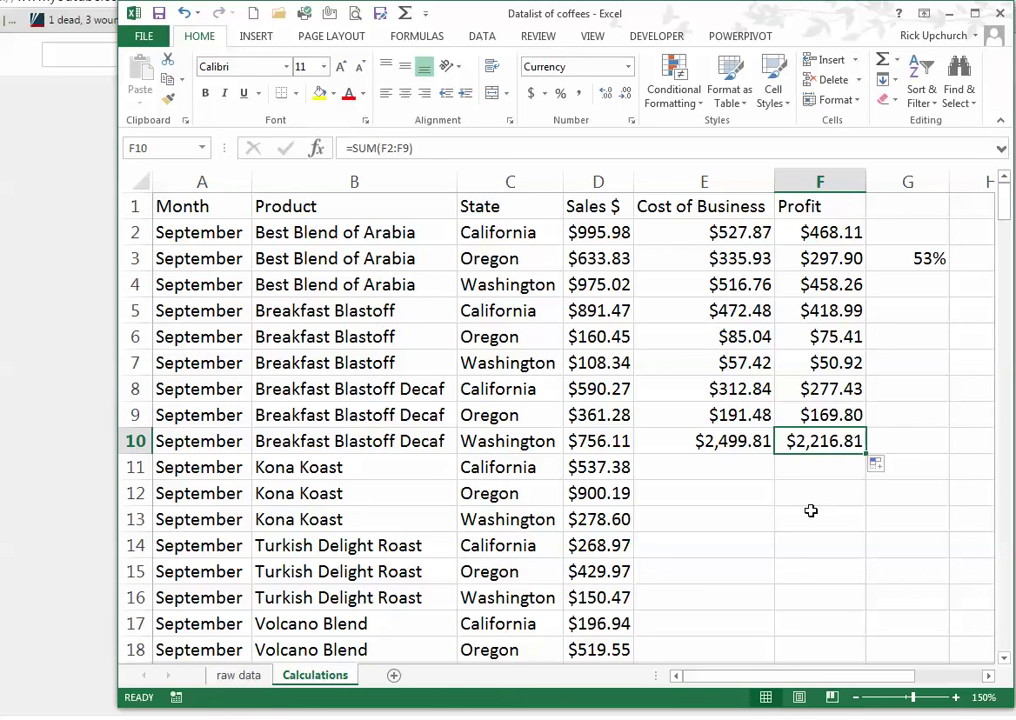
{"action": "left_click", "coordinate": [745, 440]}
{"action": "left_click", "coordinate": [826, 444]}
{"action": "left_click_drag", "start_coordinate": [762, 415], "coordinate": [822, 418]}
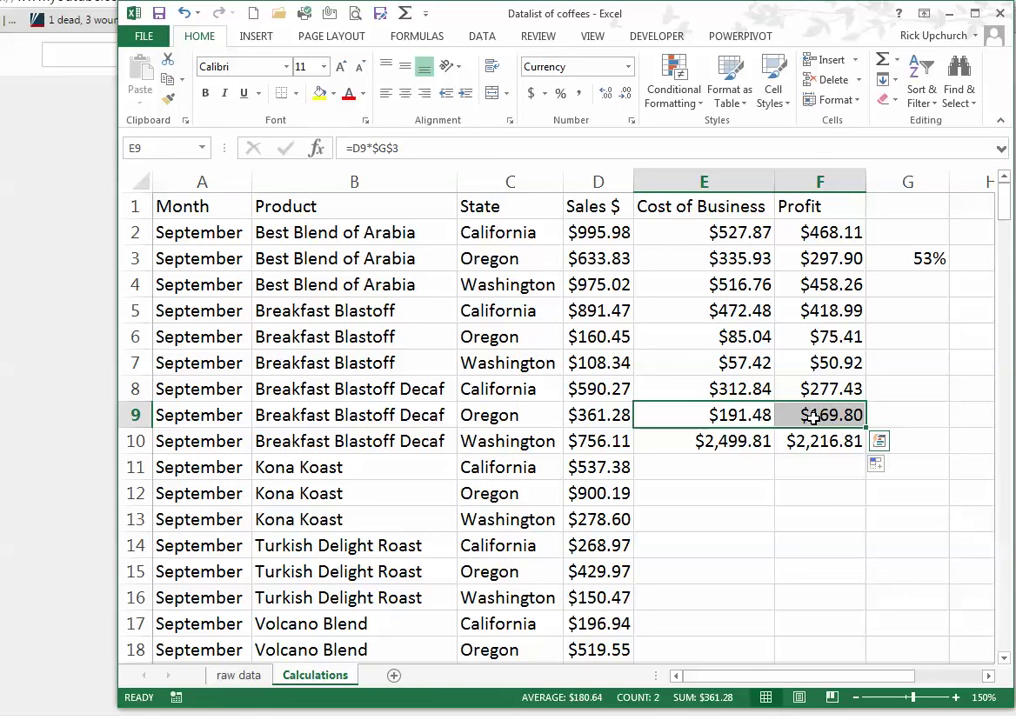
{"action": "left_click", "coordinate": [758, 540]}
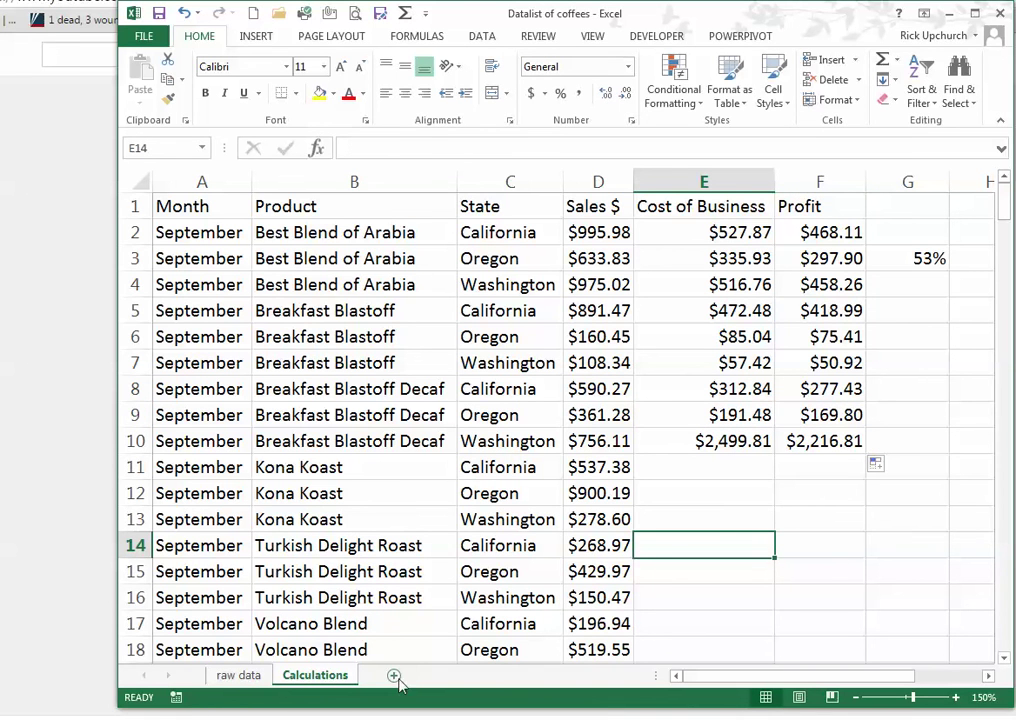
Add a new worksheet after Calculations and rename it "variable".
{"action": "left_click", "coordinate": [395, 676]}
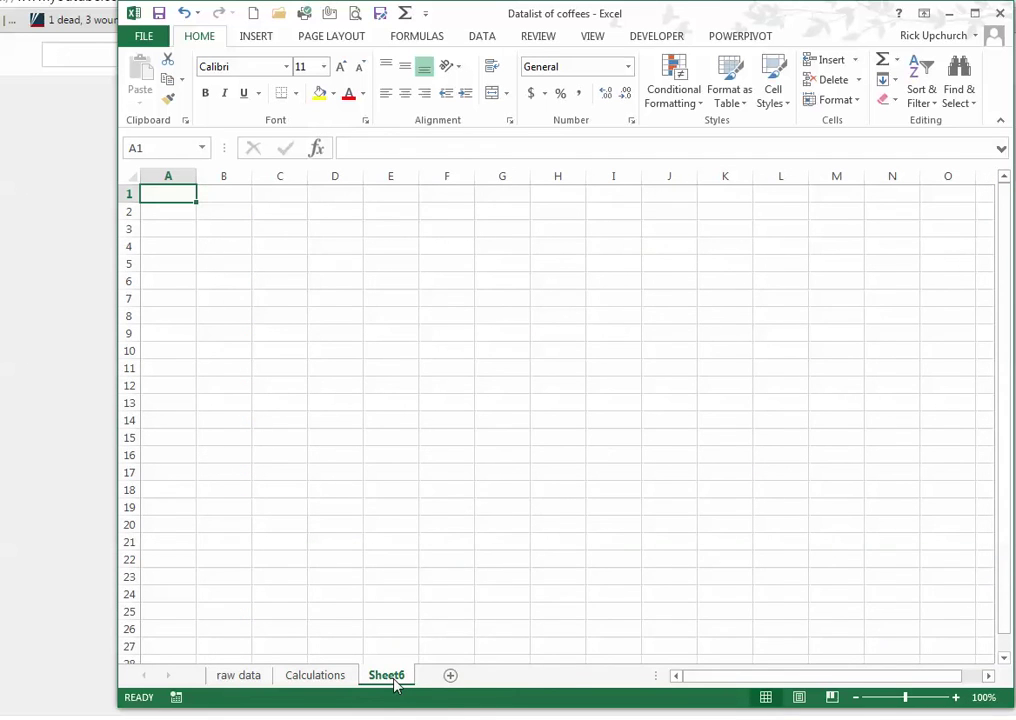
{"action": "right_click", "coordinate": [395, 680]}
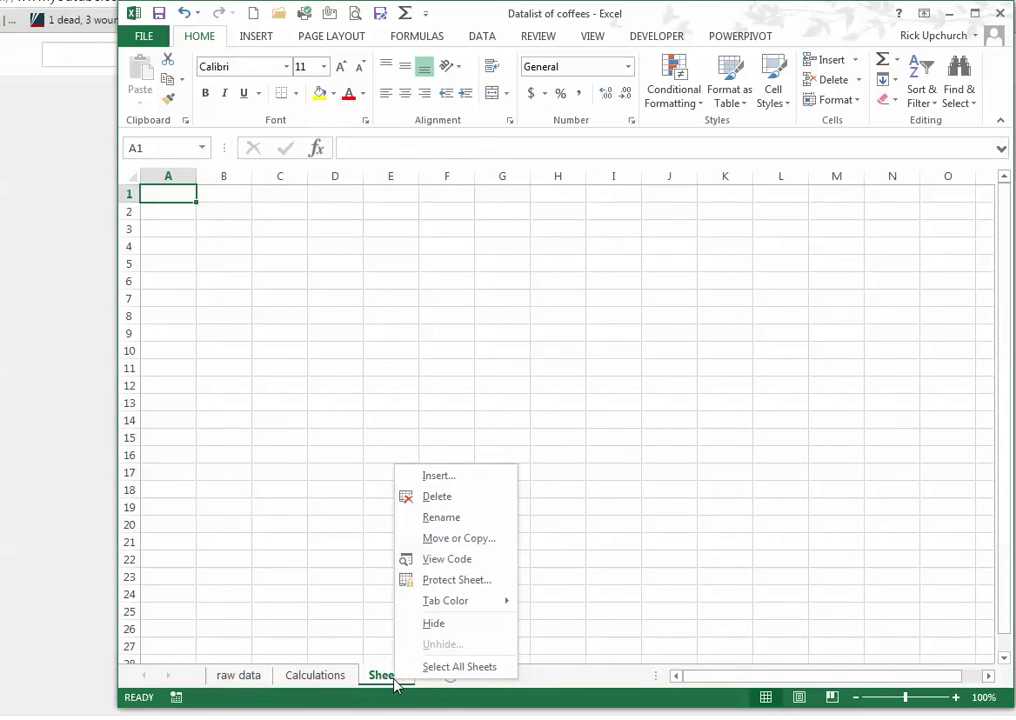
{"action": "left_click", "coordinate": [425, 517]}
{"action": "type", "text": "v"}
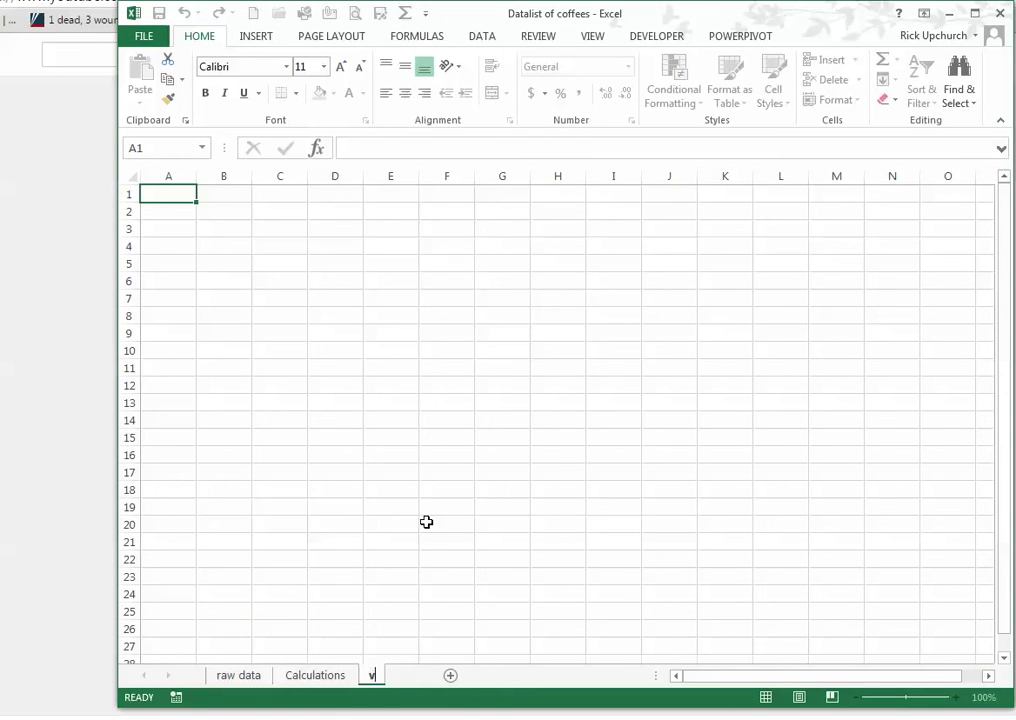
{"action": "type", "text": "ariable"}
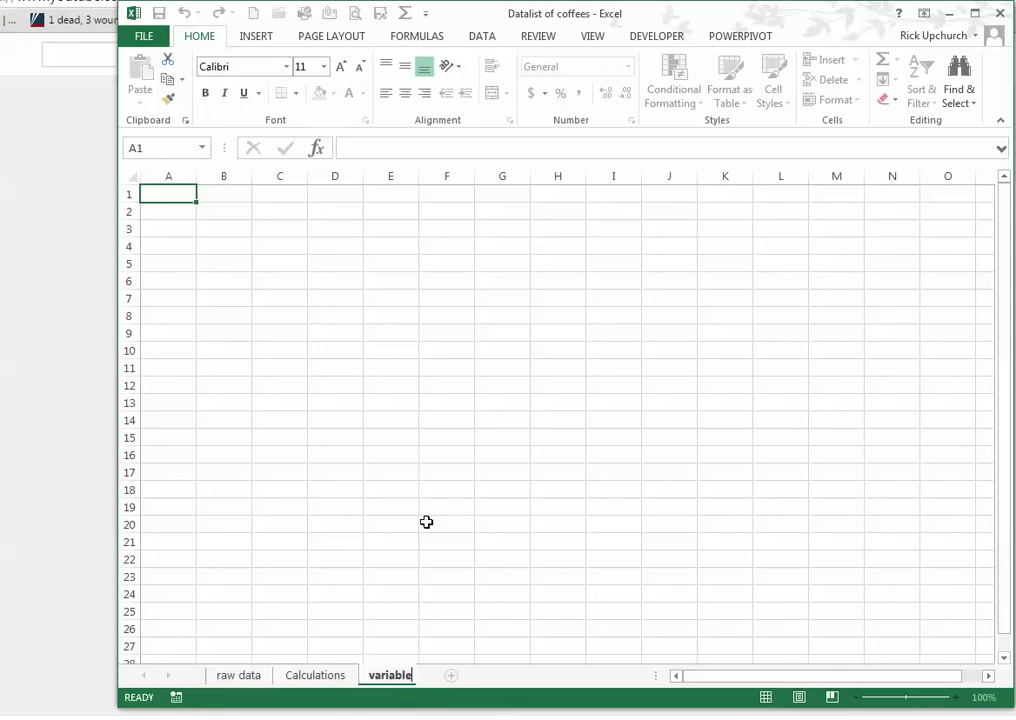
{"action": "left_click", "coordinate": [450, 510]}
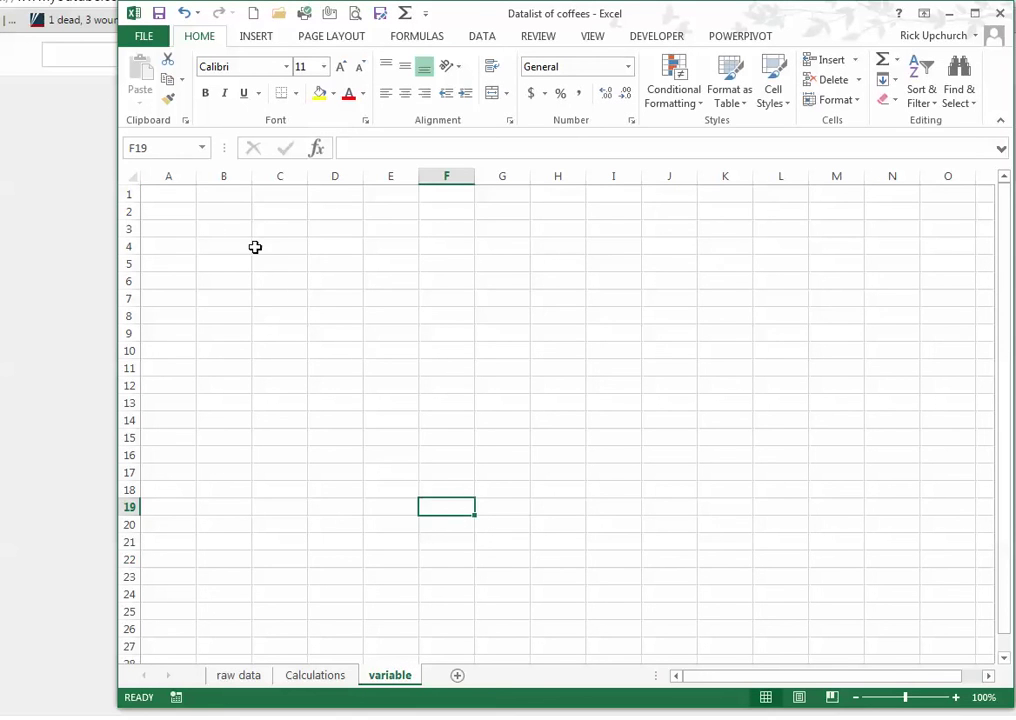
Enter the label "Cost of Business" in A3 of the variable sheet and widen column A to fit it.
{"action": "left_click", "coordinate": [190, 226]}
{"action": "type", "text": "Co"}
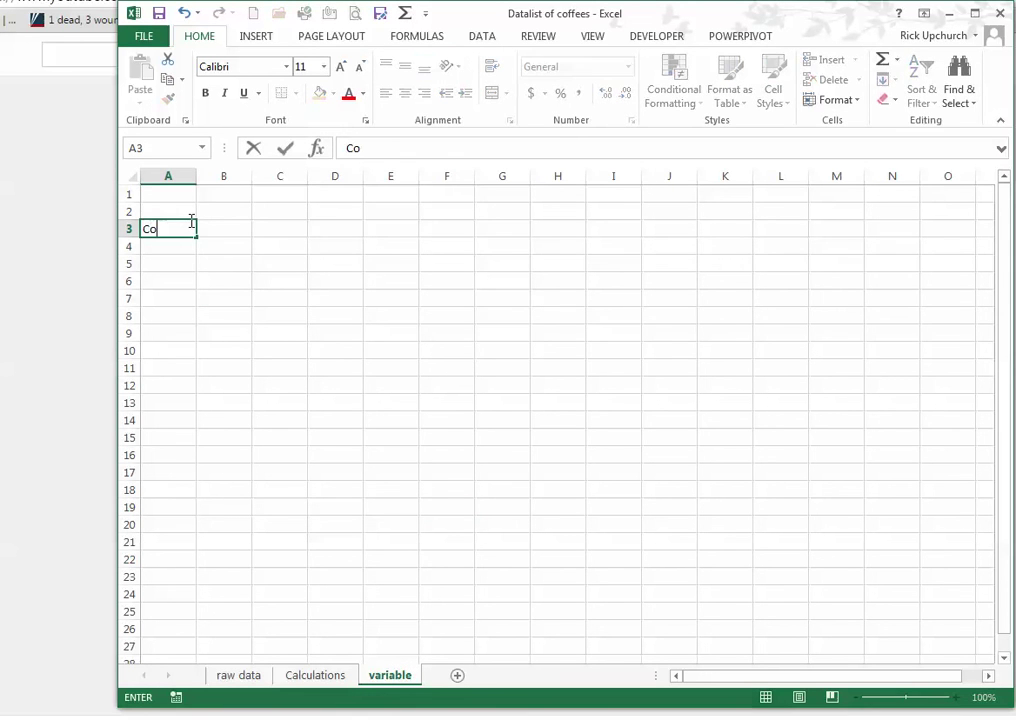
{"action": "type", "text": "st of Business"}
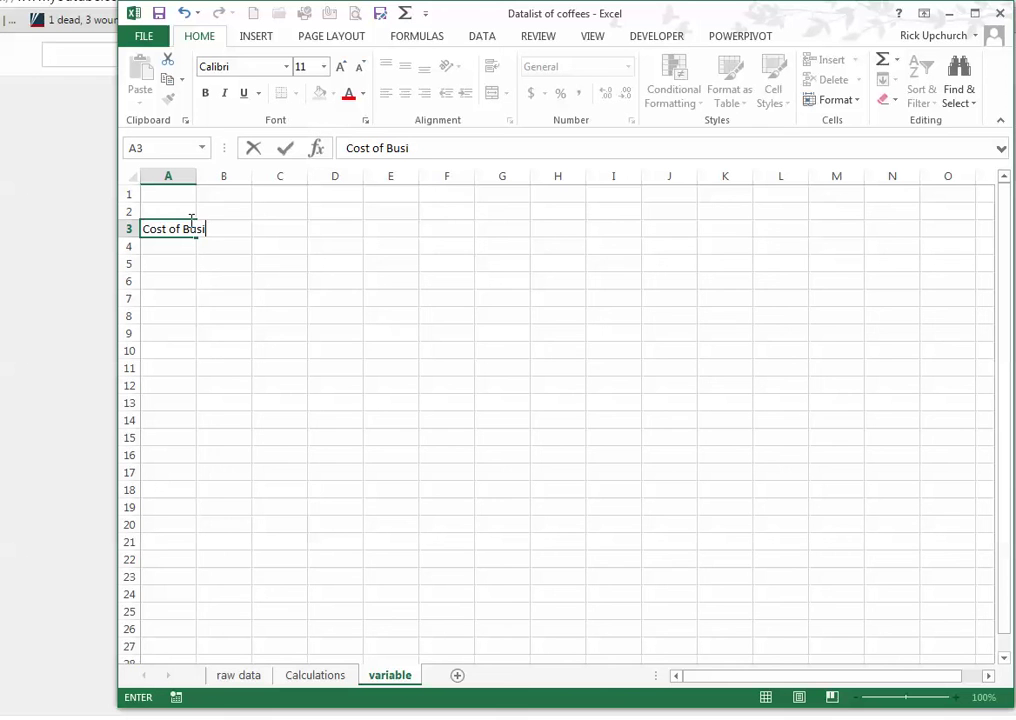
{"action": "left_click", "coordinate": [565, 460]}
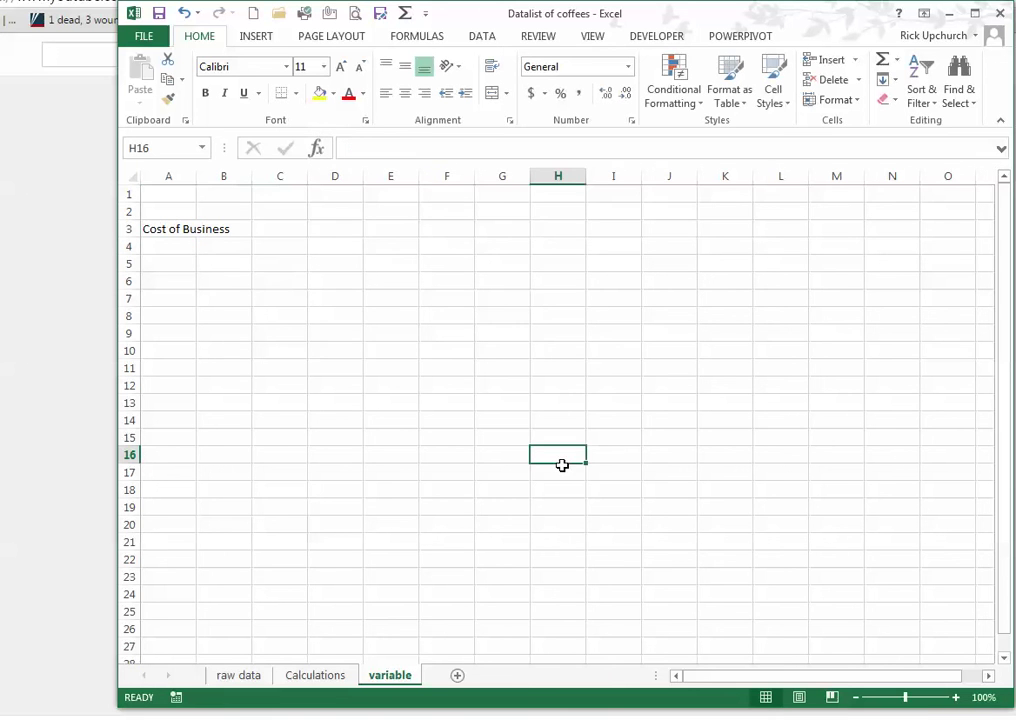
{"action": "left_click", "coordinate": [955, 697]}
{"action": "left_click", "coordinate": [955, 697]}
{"action": "left_click", "coordinate": [955, 697]}
{"action": "left_click", "coordinate": [955, 697]}
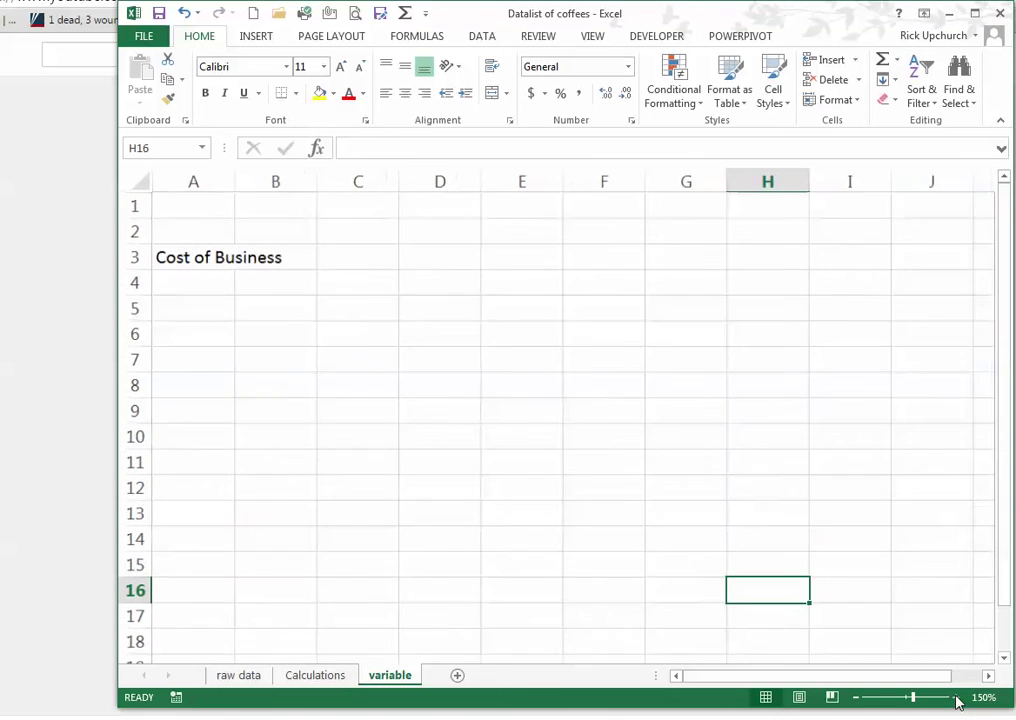
{"action": "left_click", "coordinate": [955, 697]}
{"action": "left_click_drag", "start_coordinate": [236, 181], "coordinate": [294, 181]}
Enter 57% in B3 beside the Cost of Business label on the variable sheet.
{"action": "left_click", "coordinate": [342, 261]}
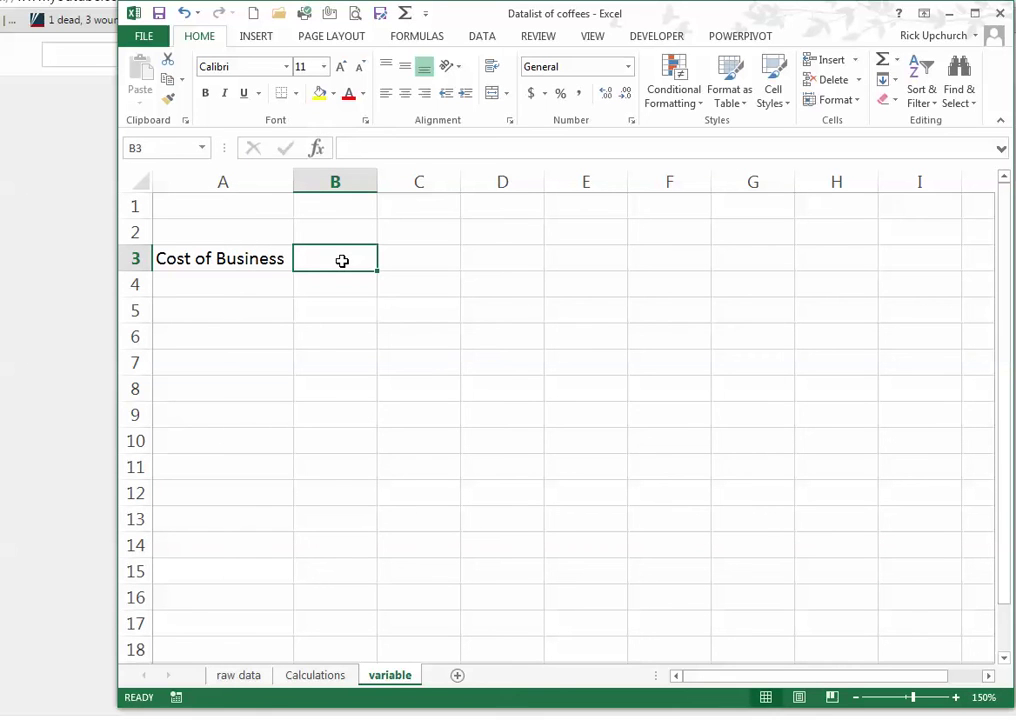
{"action": "type", "text": "57%"}
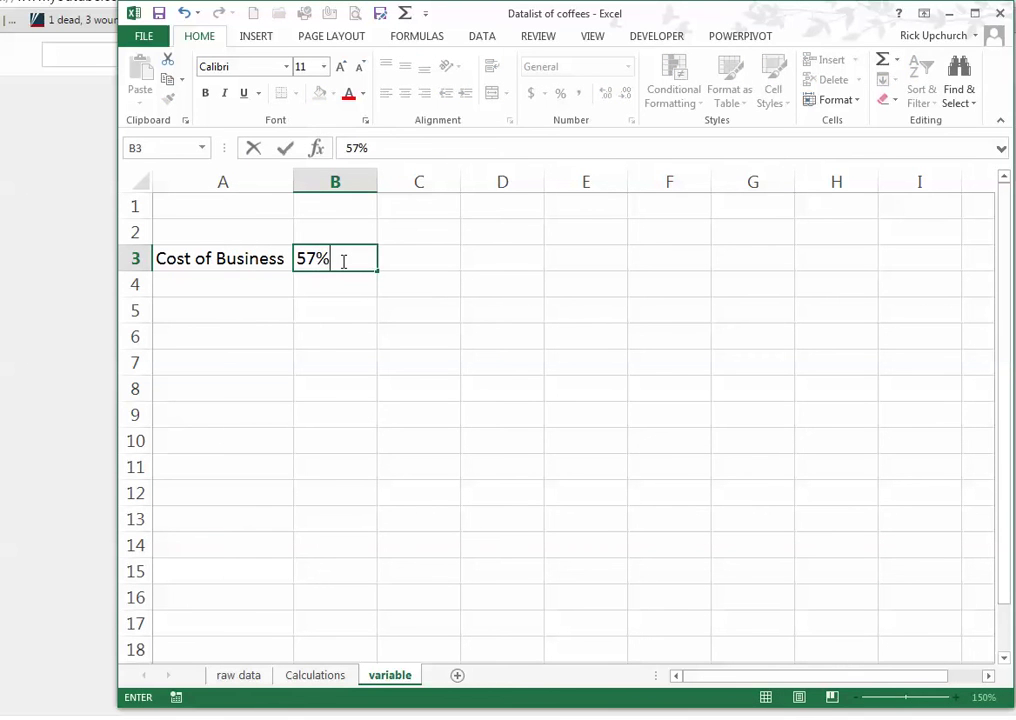
{"action": "left_click", "coordinate": [354, 336]}
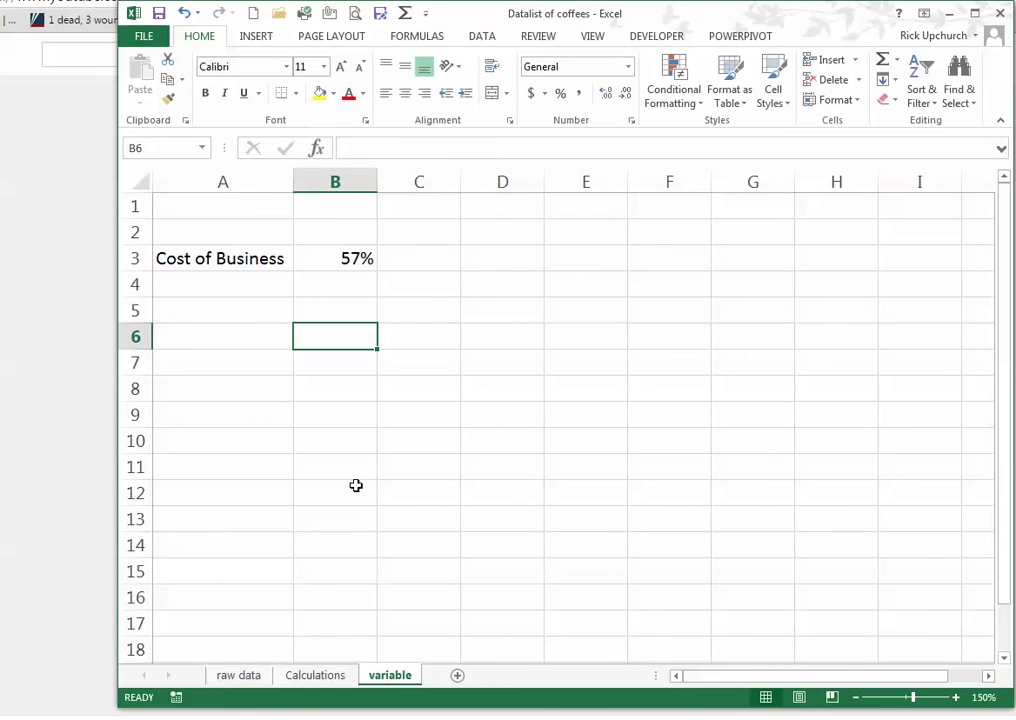
Change the Cost of Business formula in E2 of the Calculations sheet to =D2*variable!B3.
{"action": "left_click", "coordinate": [322, 676]}
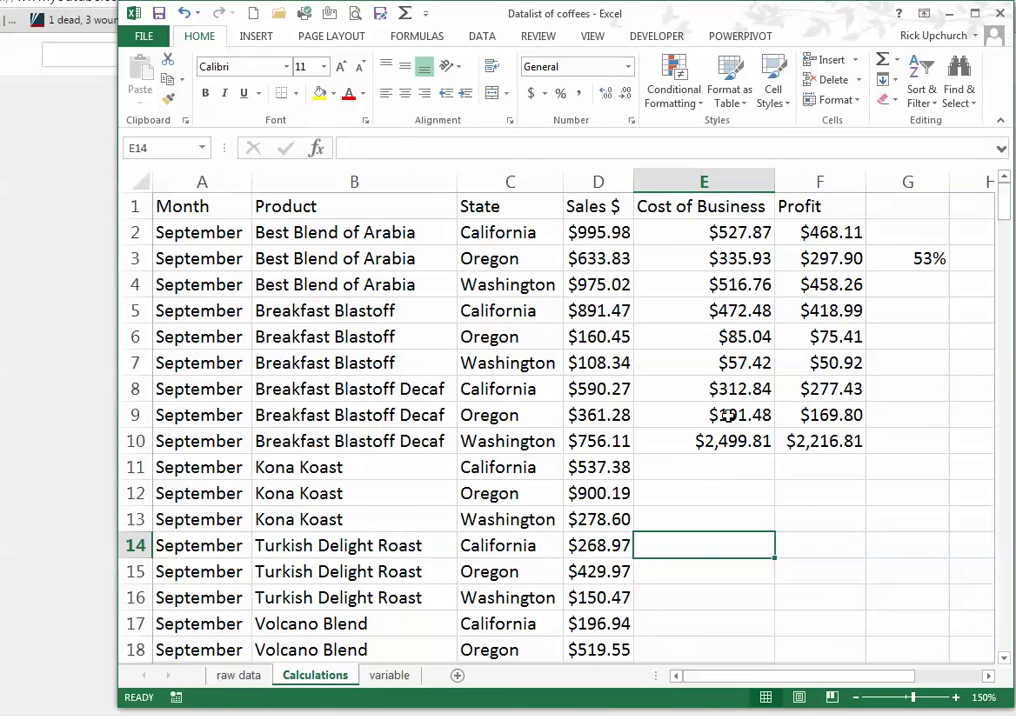
{"action": "left_click", "coordinate": [717, 232]}
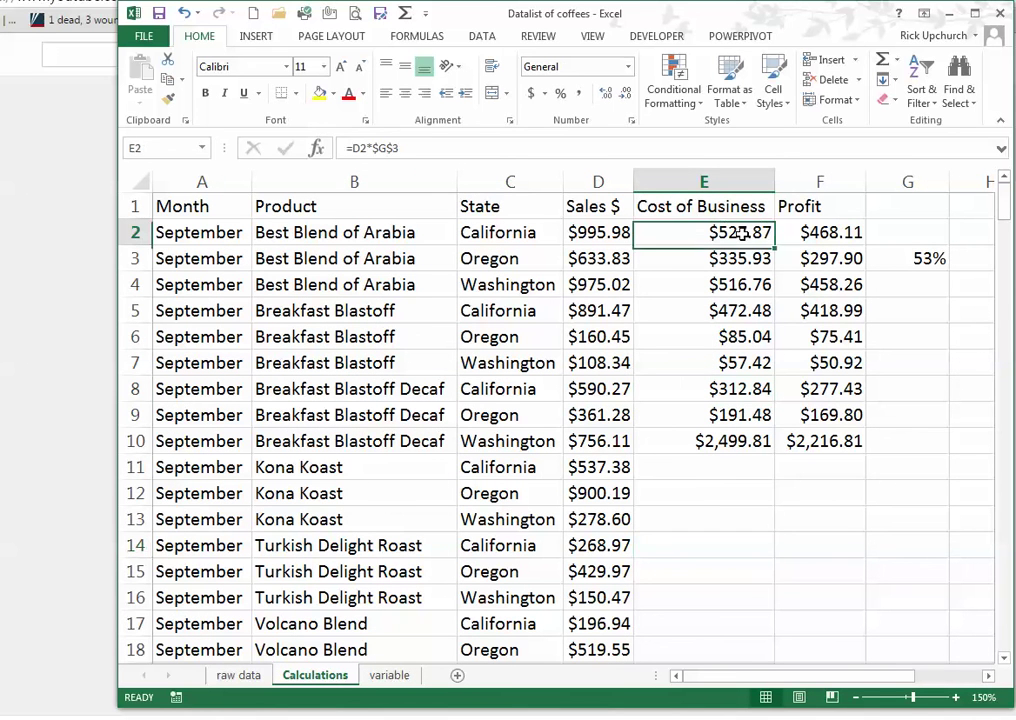
{"action": "left_click", "coordinate": [414, 145]}
{"action": "key", "text": "BackSpace"}
{"action": "key", "text": "BackSpace"}
{"action": "key", "text": "BackSpace"}
{"action": "key", "text": "BackSpace"}
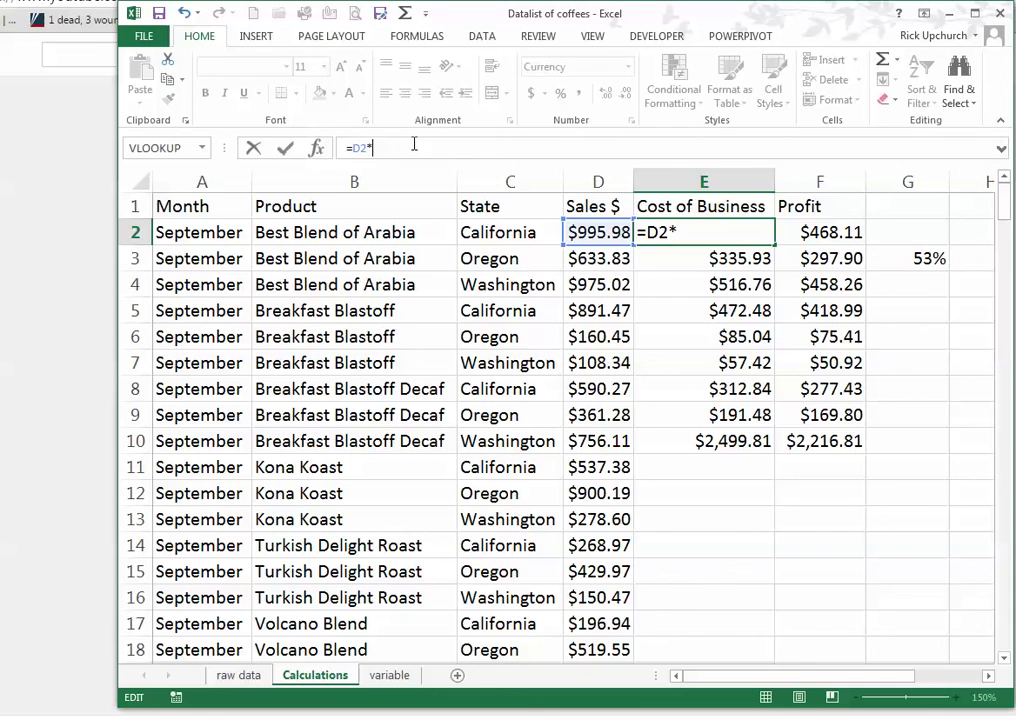
{"action": "left_click", "coordinate": [390, 675]}
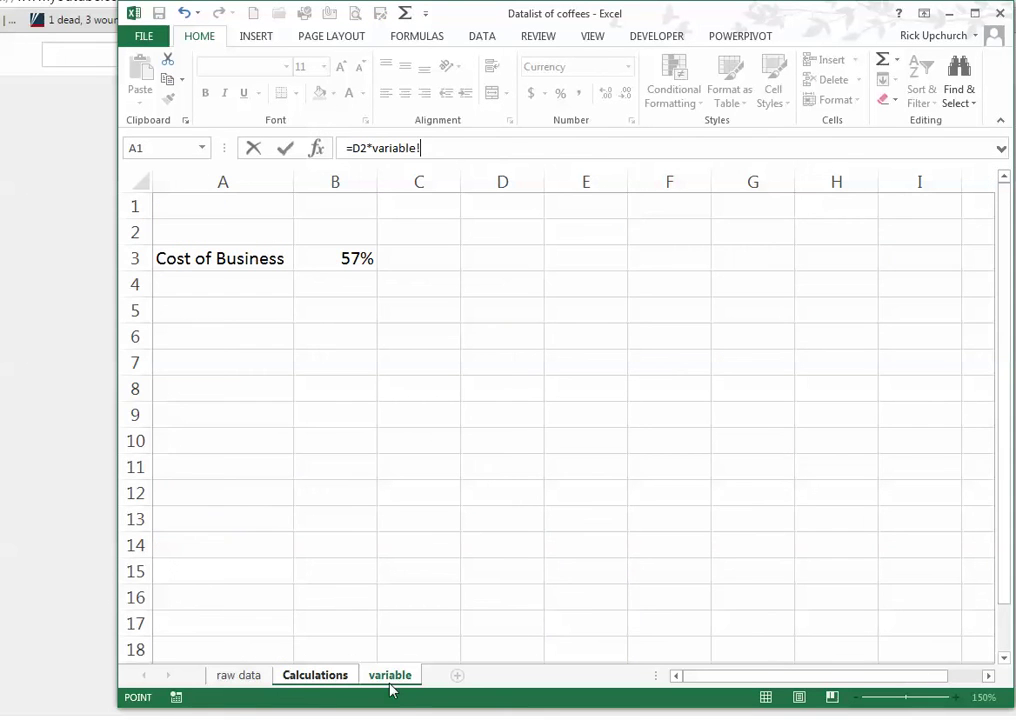
{"action": "left_click", "coordinate": [354, 259]}
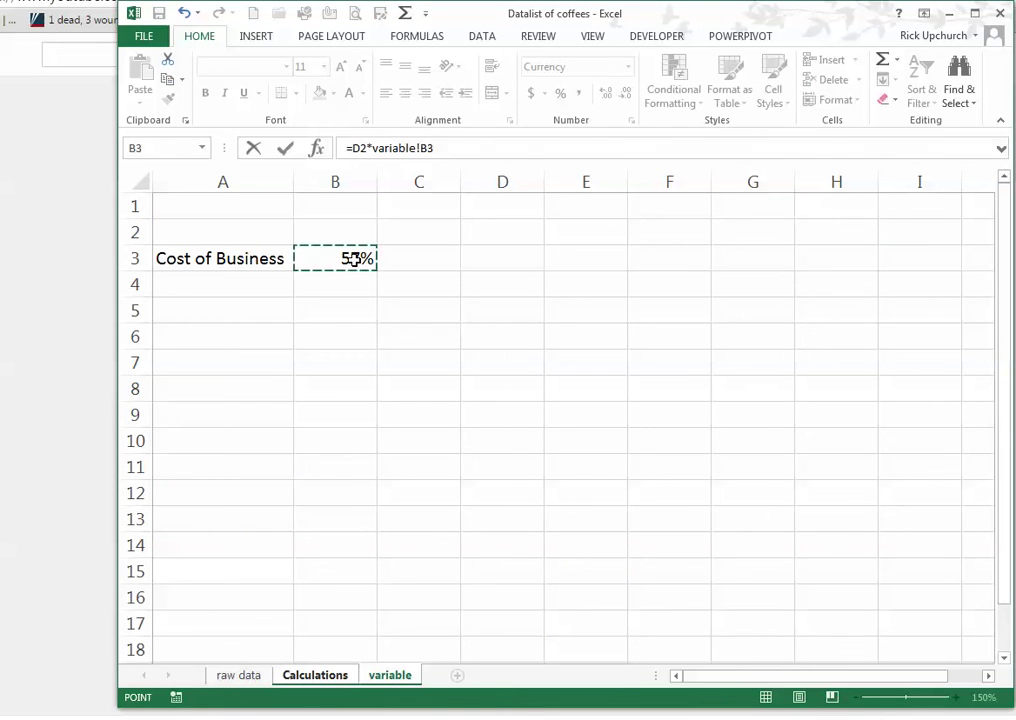
{"action": "key", "text": "Return"}
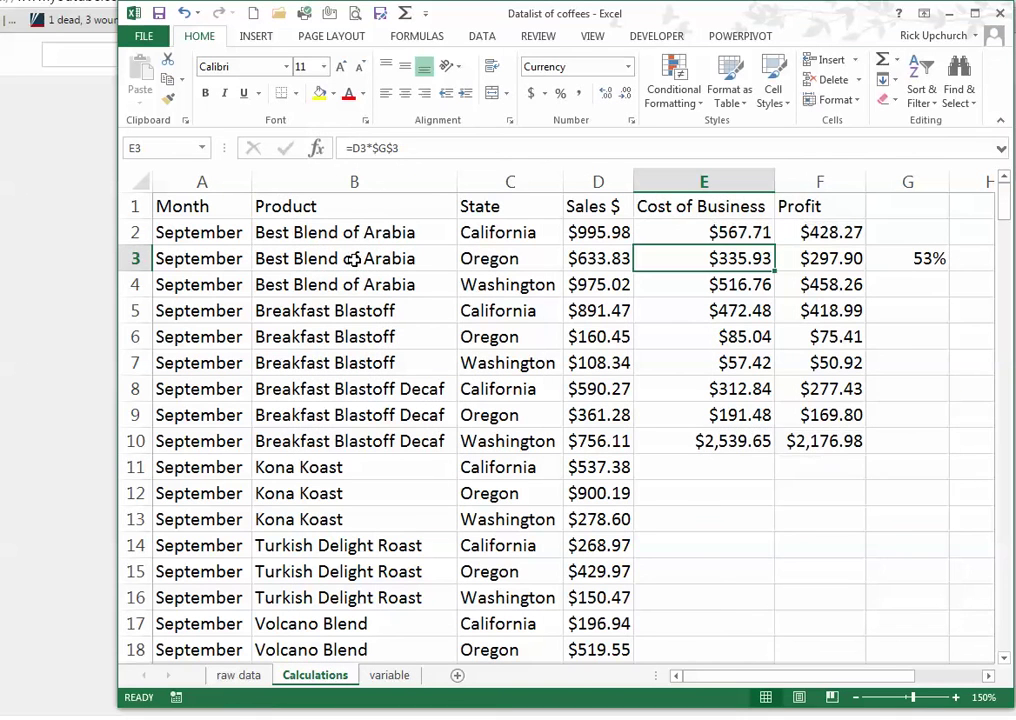
Examine the cross-sheet formula in E2 and compare the percentage in G3 with the one on the variable sheet.
{"action": "left_click", "coordinate": [741, 233]}
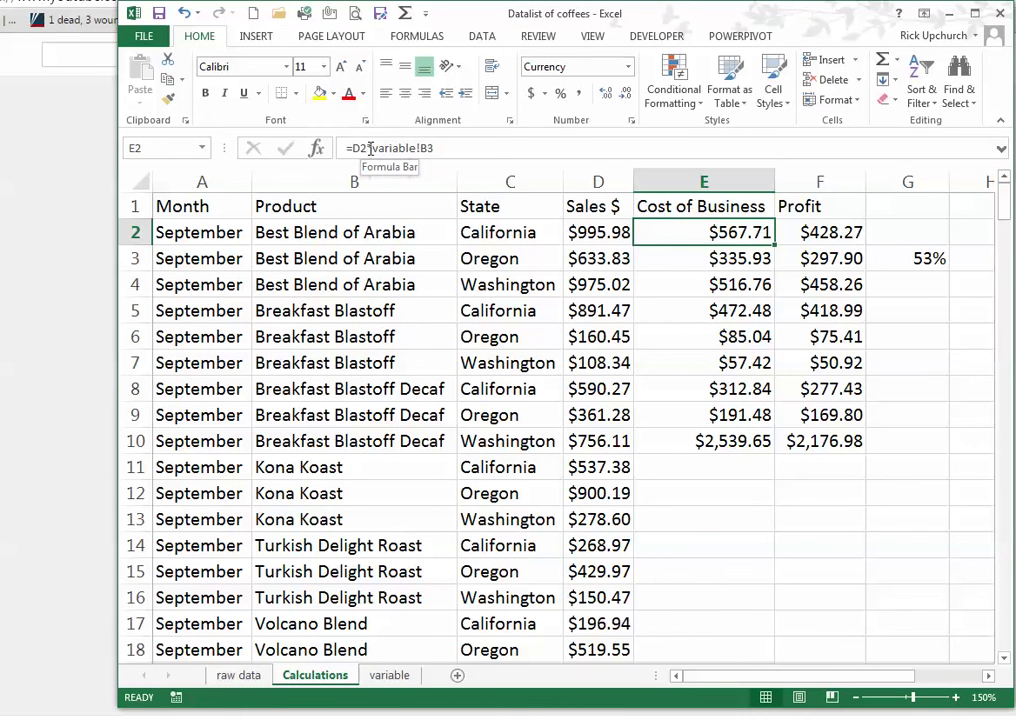
{"action": "left_click", "coordinate": [930, 259]}
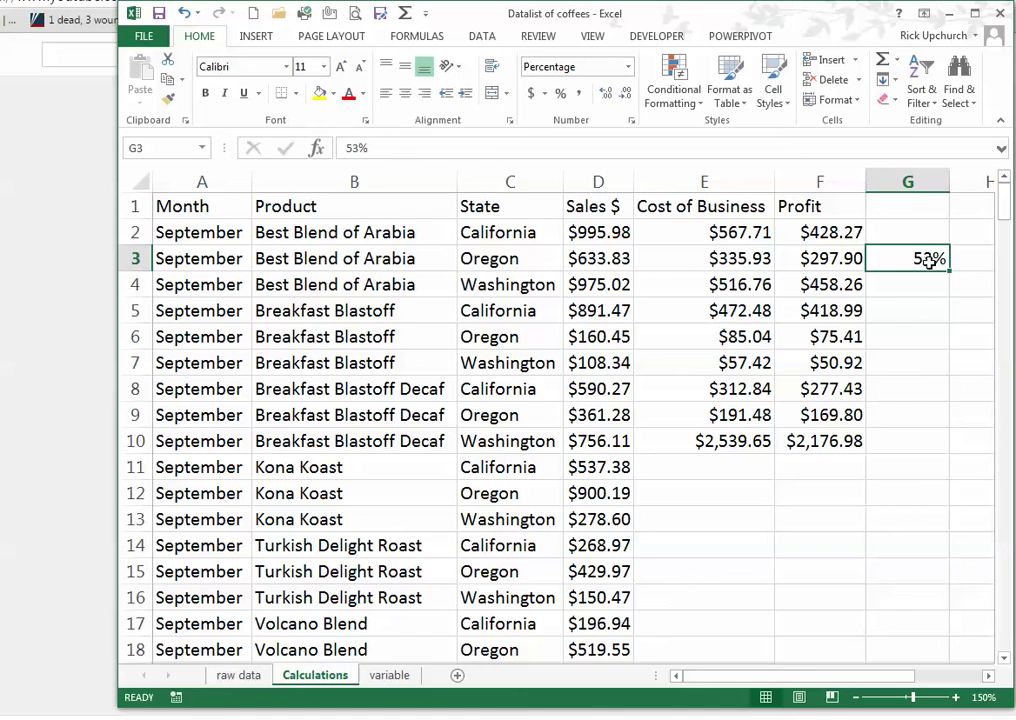
{"action": "left_click", "coordinate": [390, 676]}
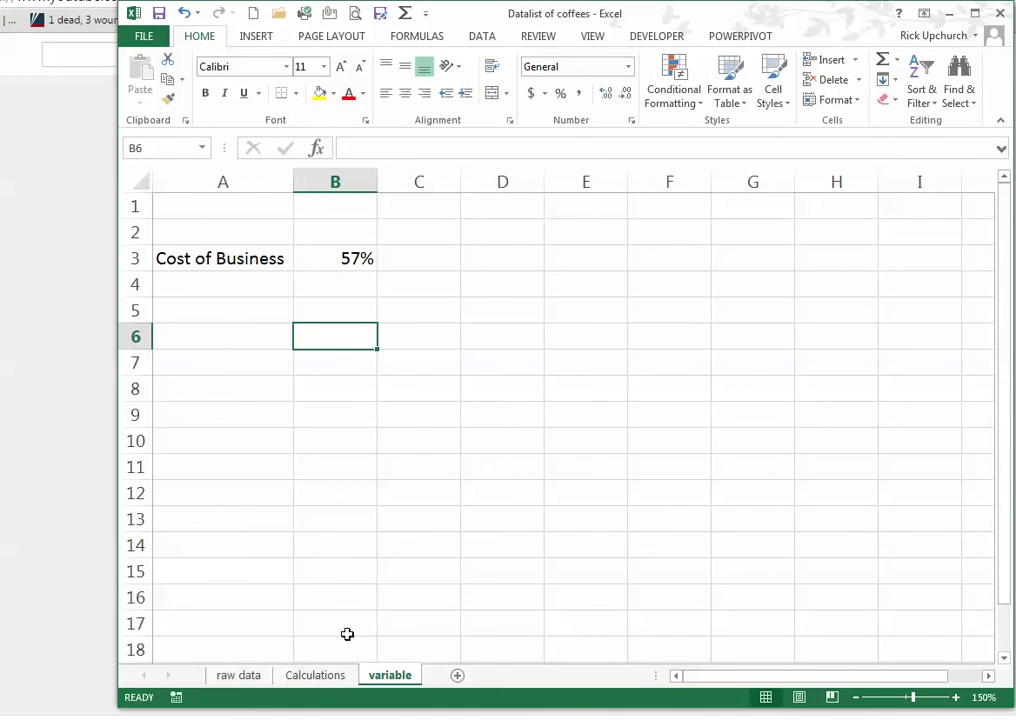
{"action": "left_click", "coordinate": [322, 676]}
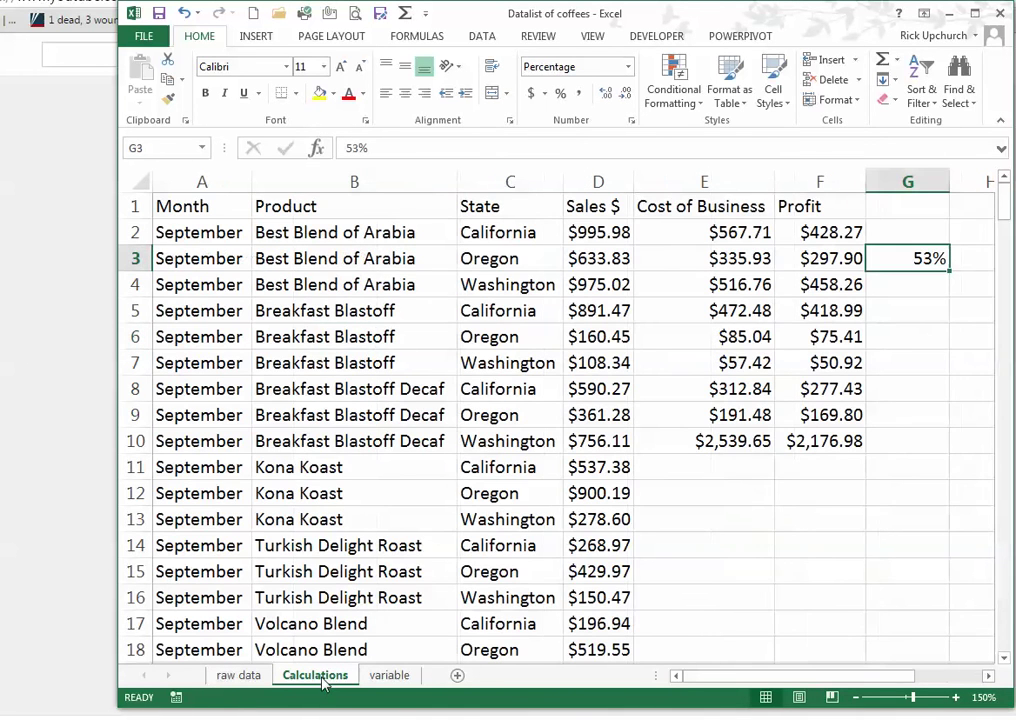
Make the variable sheet reference in E2 absolute so the formula reads =D2*variable!$B$3.
{"action": "left_click", "coordinate": [752, 232]}
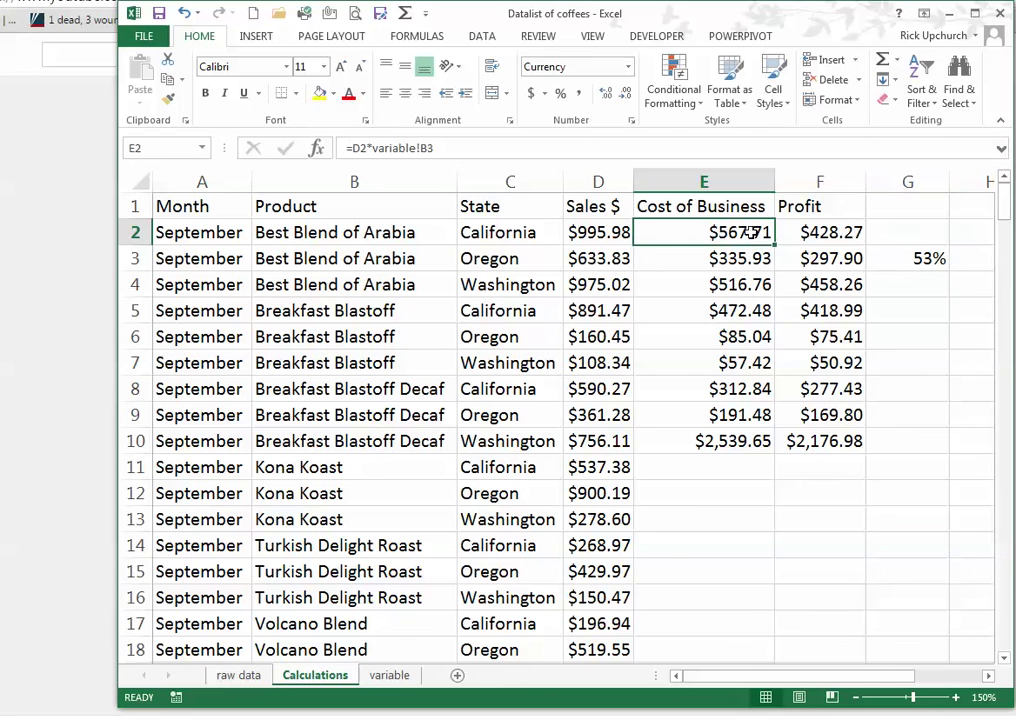
{"action": "double_click", "coordinate": [427, 148]}
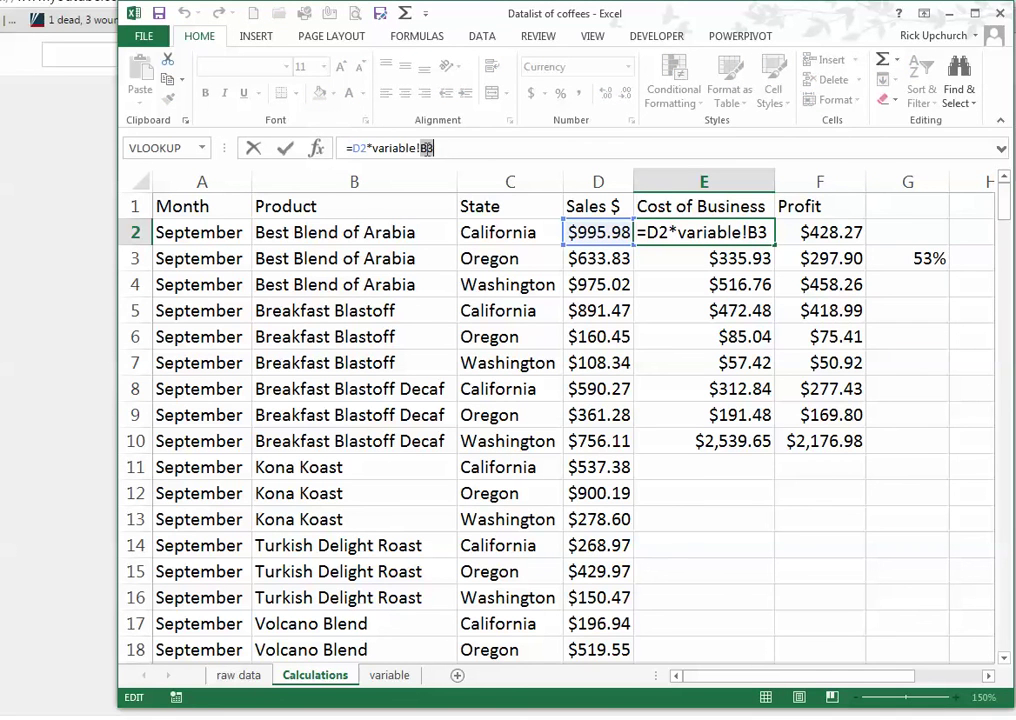
{"action": "key", "text": "F4"}
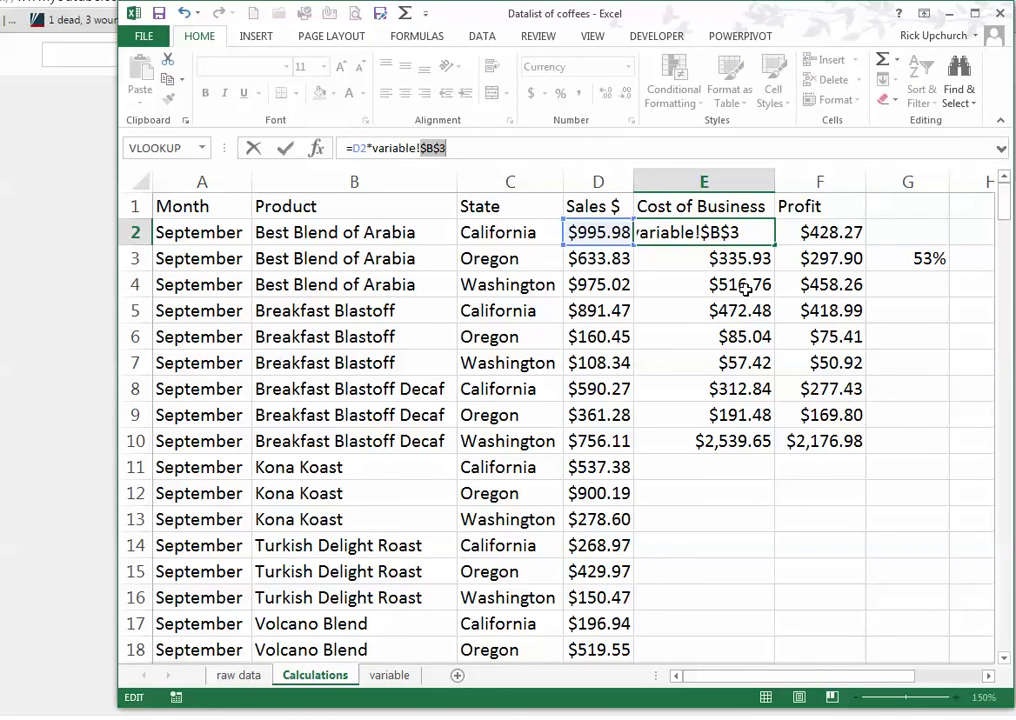
{"action": "key", "text": "Return"}
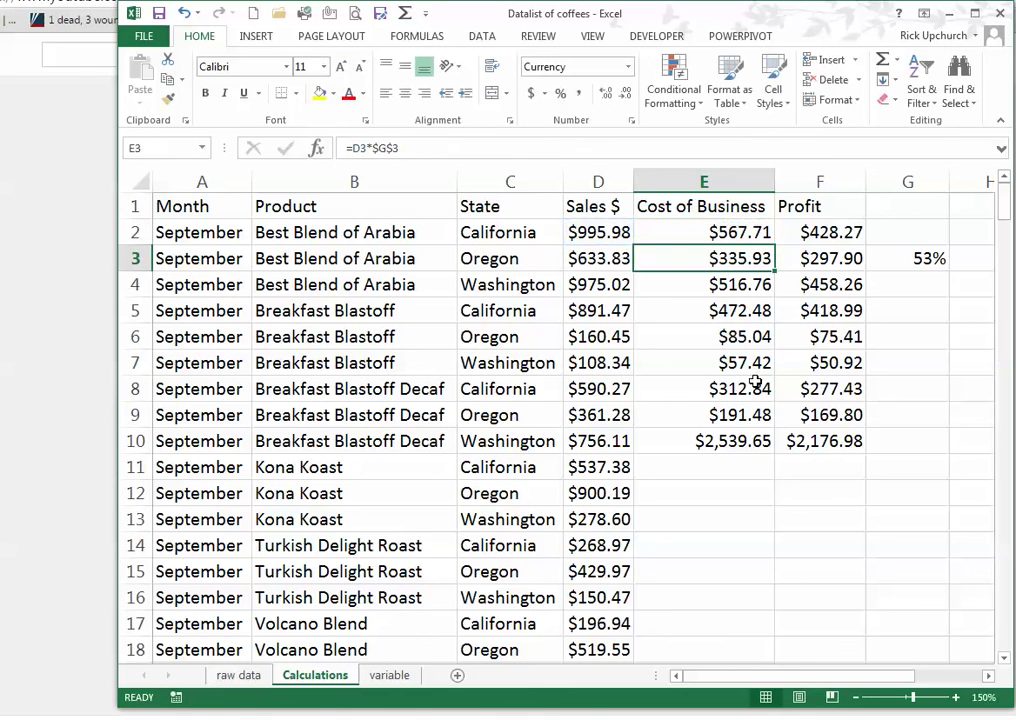
Fill the updated Cost of Business formula from E2 down to E9.
{"action": "left_click", "coordinate": [692, 230]}
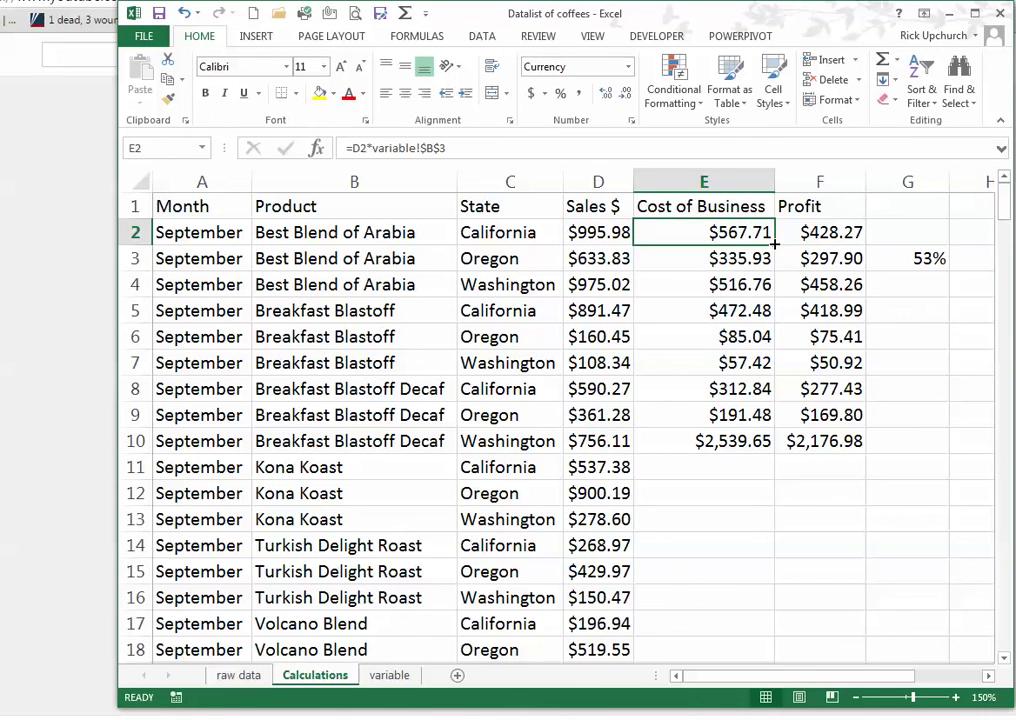
{"action": "left_click_drag", "start_coordinate": [772, 245], "coordinate": [768, 420]}
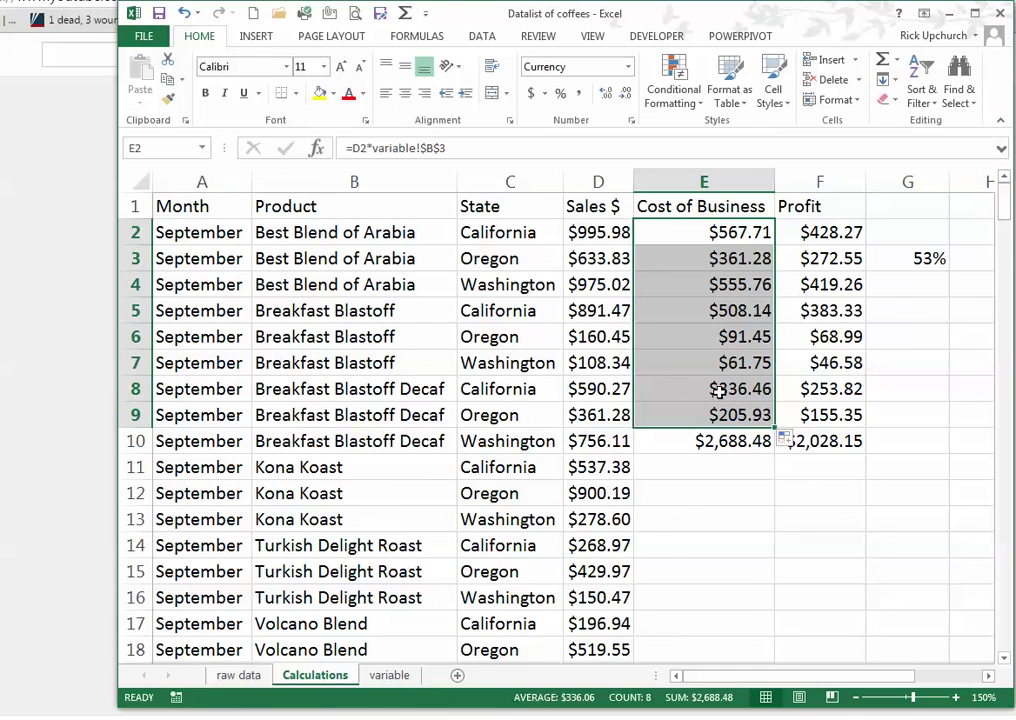
{"action": "left_click", "coordinate": [804, 540]}
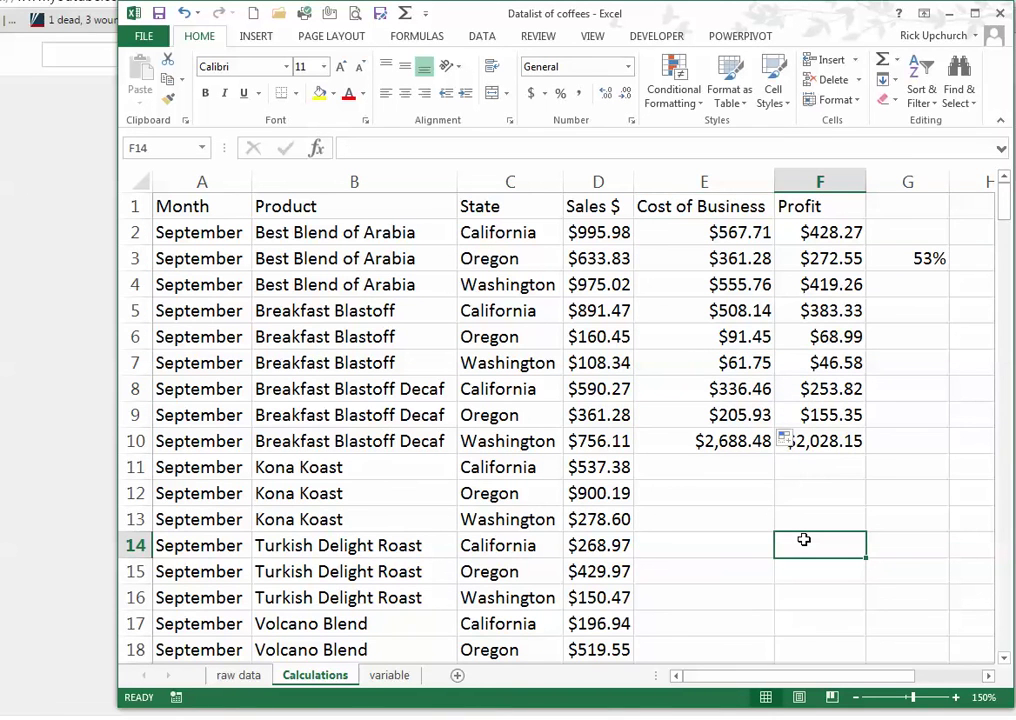